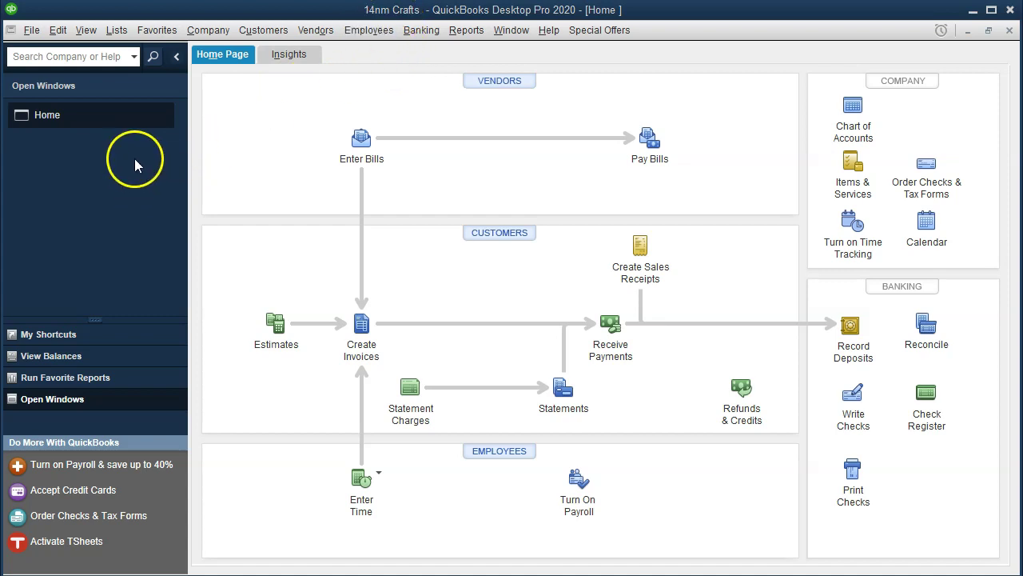
left_click(85, 30)
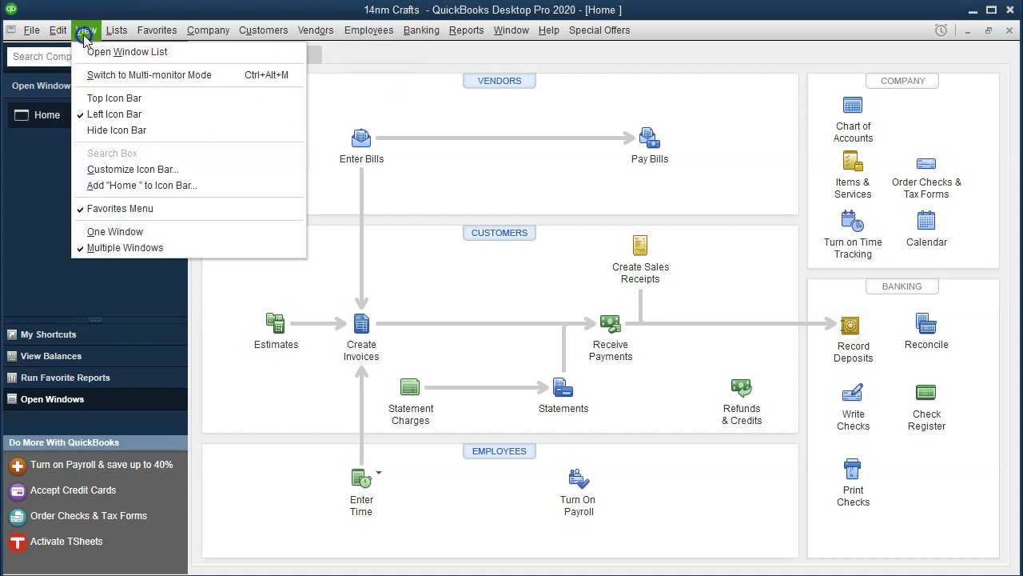
left_click(184, 56)
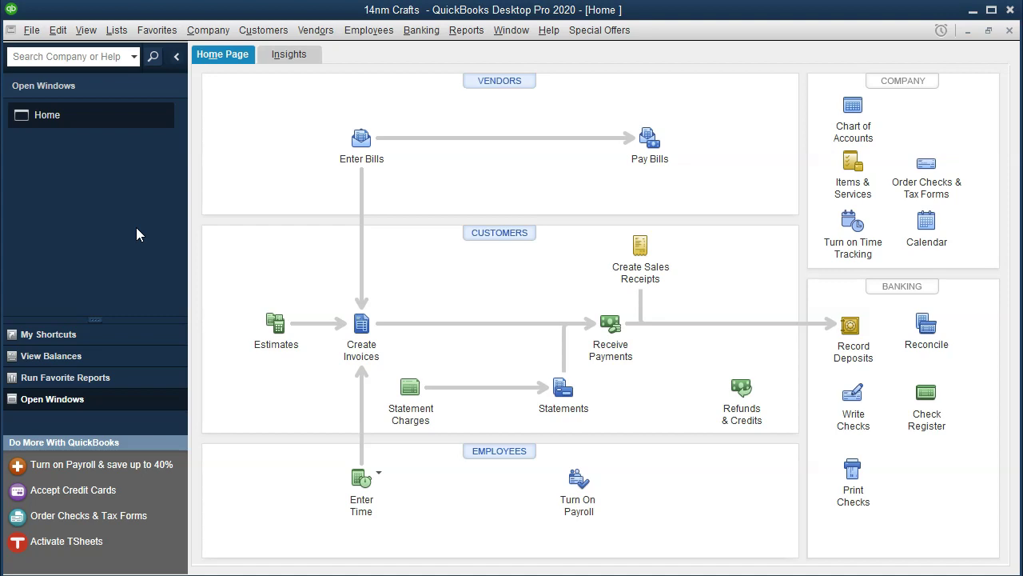
Step: Open the Trial Balance report from the Accountant & Taxes reports
left_click(461, 45)
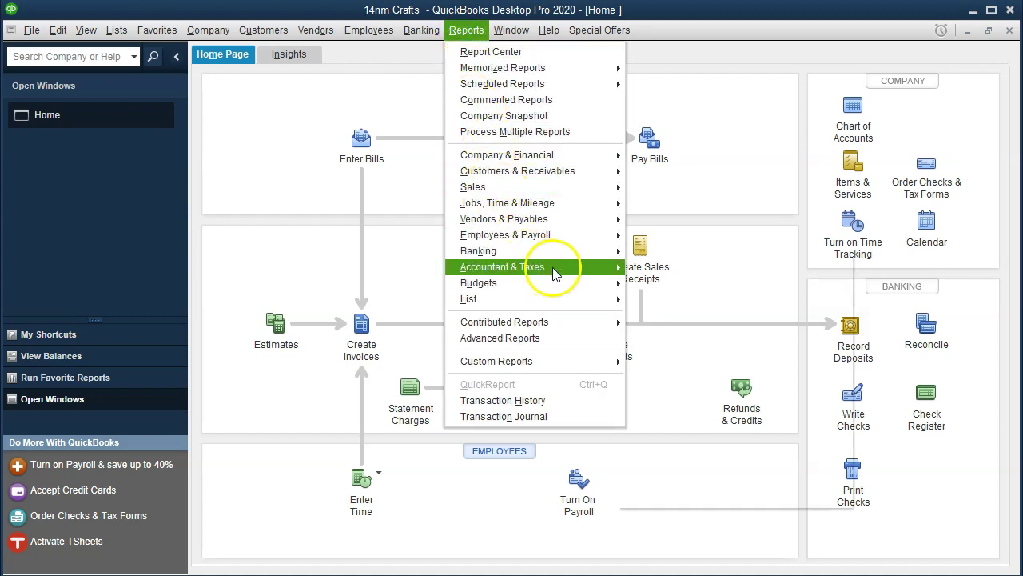
mouse_move(557, 272)
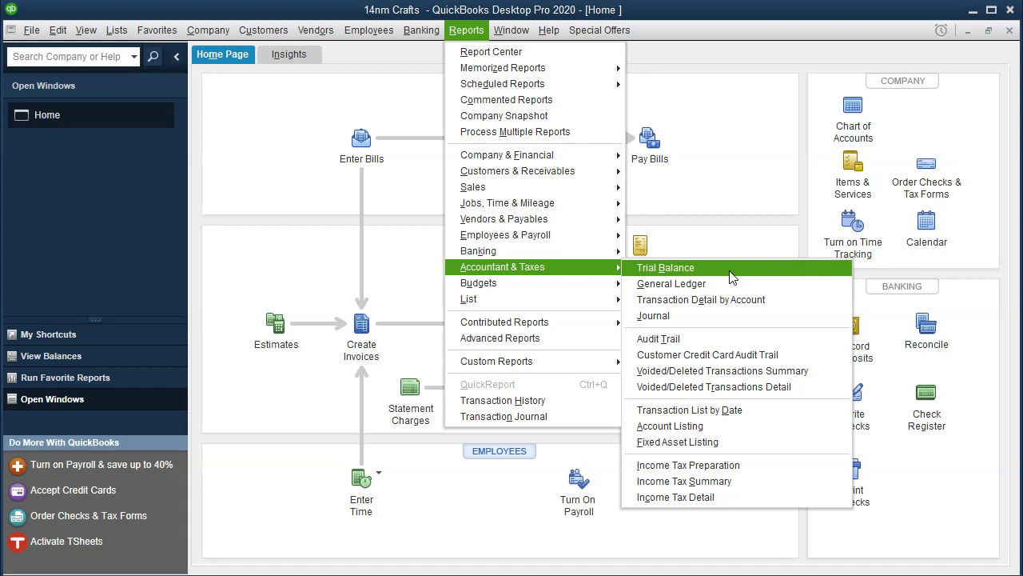
left_click(731, 277)
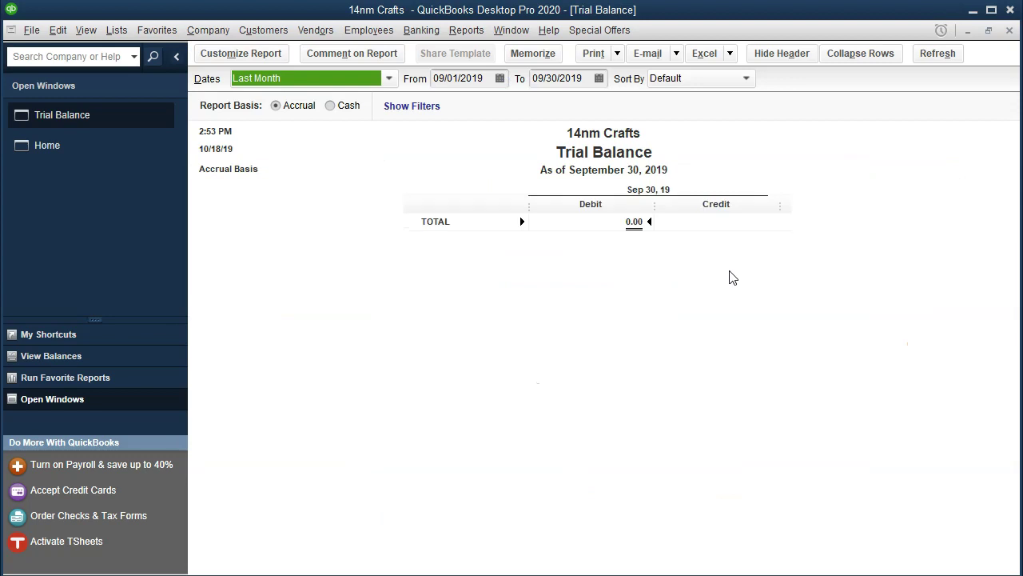
Step: Set the Trial Balance date range from 01/01/2020 to 12/31/2020
key("Tab")
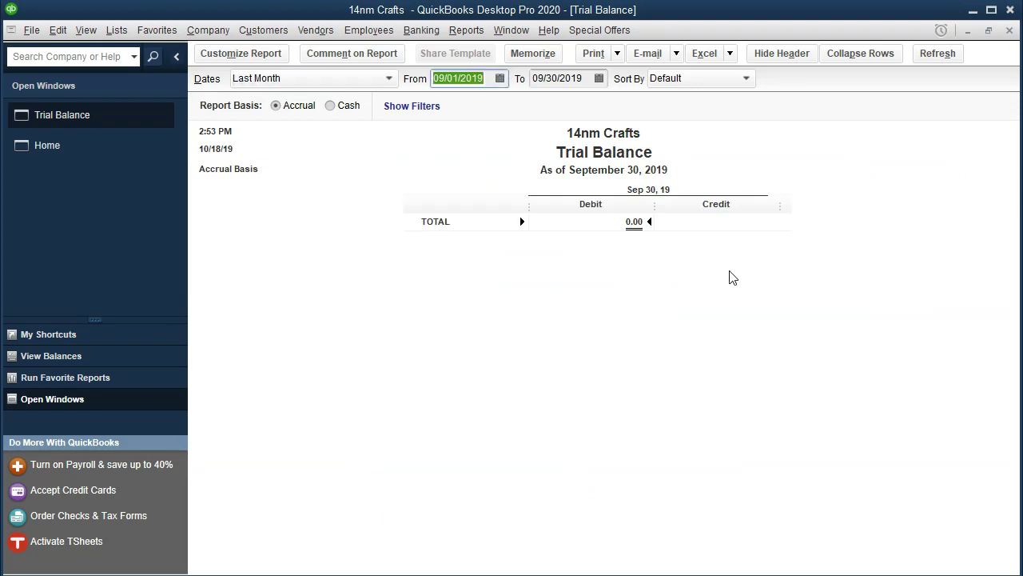
type("01")
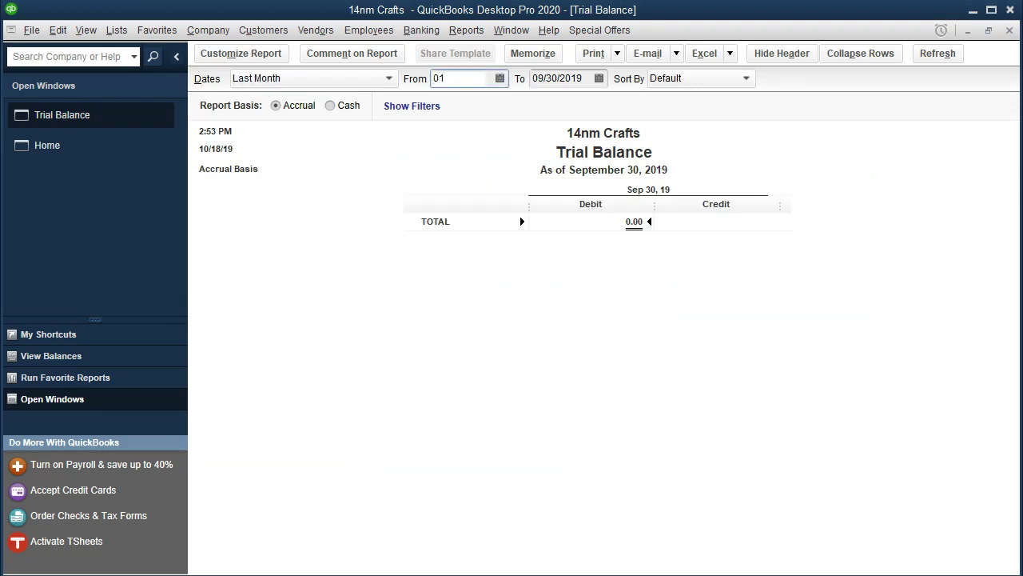
type("011")
left_click(732, 277)
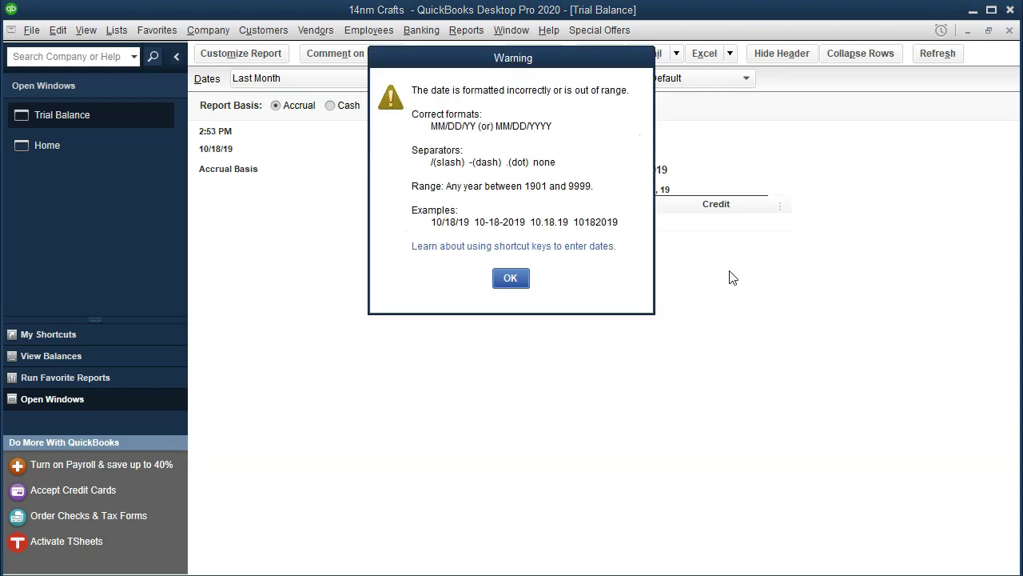
key("Return")
type("010120")
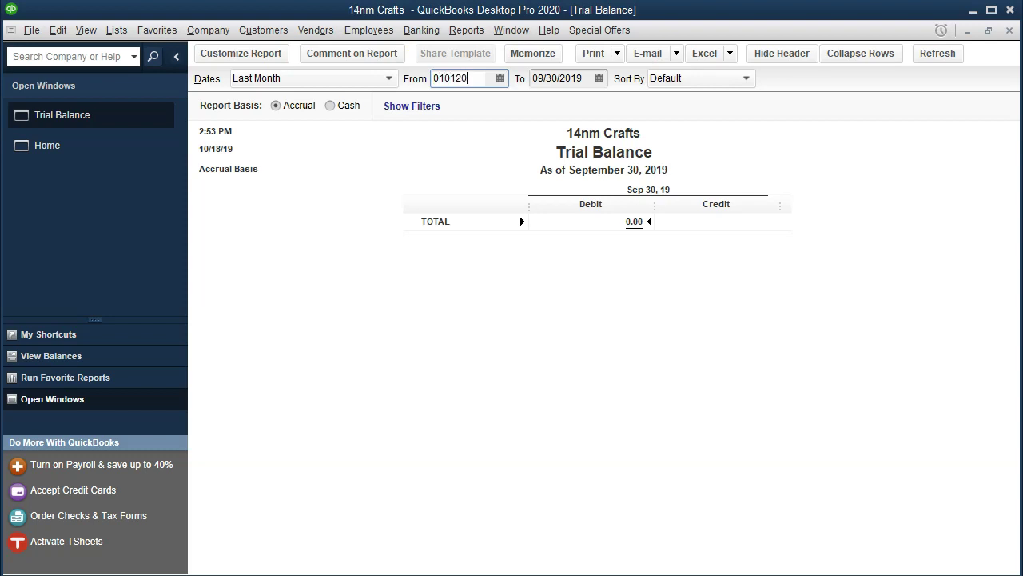
key("Tab")
type("12/31/20")
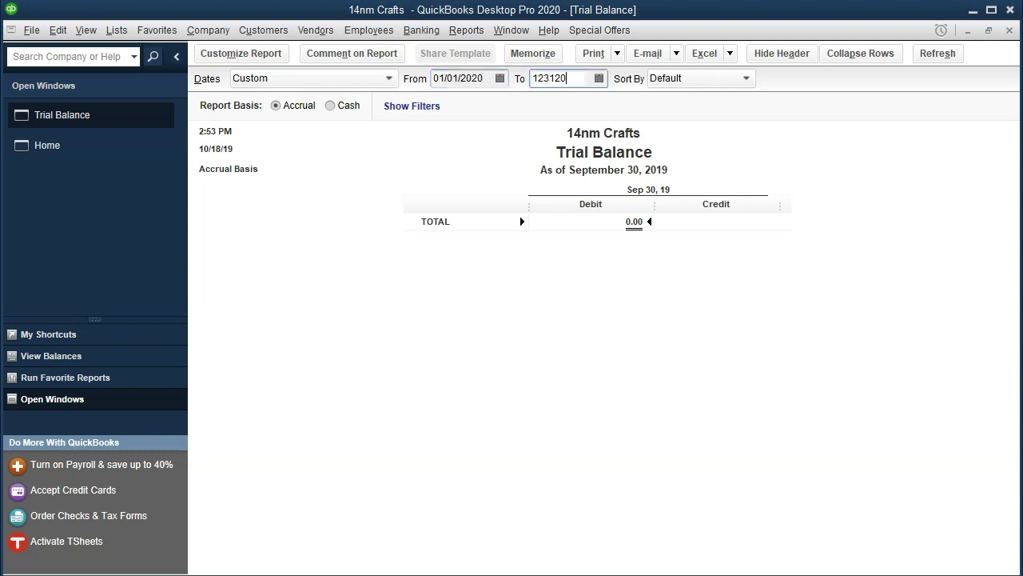
key("Tab")
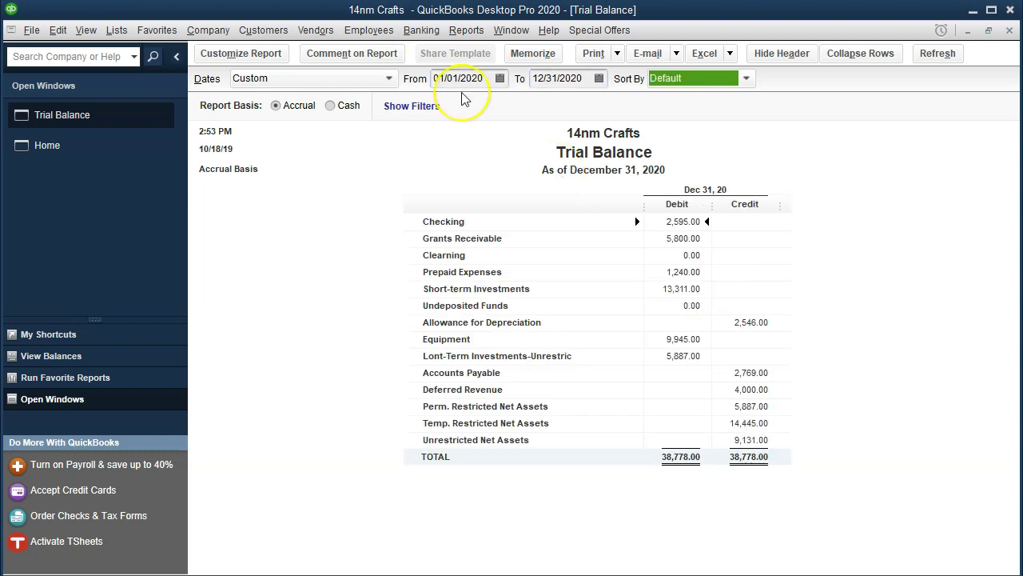
Step: Examine the trial balance account by account, from Checking through the liabilities to the restricted and unrestricted net assets
left_click(519, 111)
left_click(678, 225)
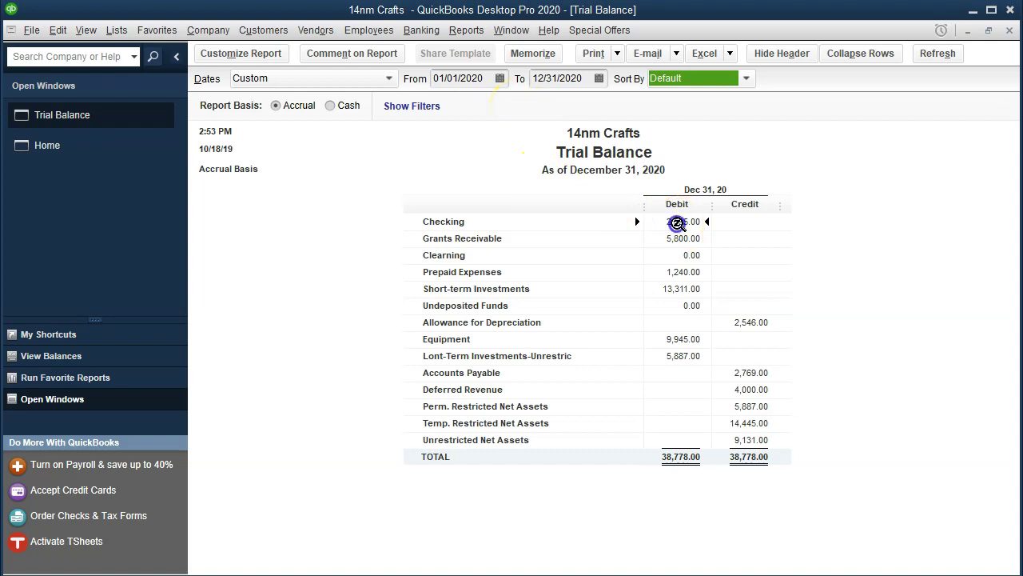
left_click(819, 209)
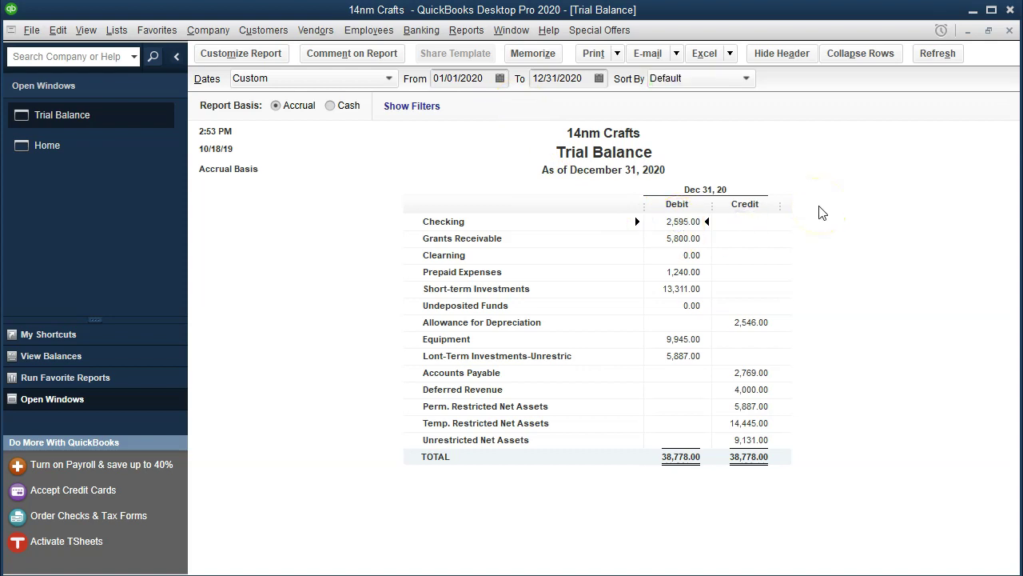
key("Down")
key("Down")
key("Down")
key("Down")
key("Down")
key("Down")
key("Up")
key("Down")
key("Right")
key("Down")
key("Left")
key("Down")
key("Down")
key("Right")
key("Down")
key("Down")
key("Down")
key("Down")
key("Up")
key("Up")
left_click(496, 183)
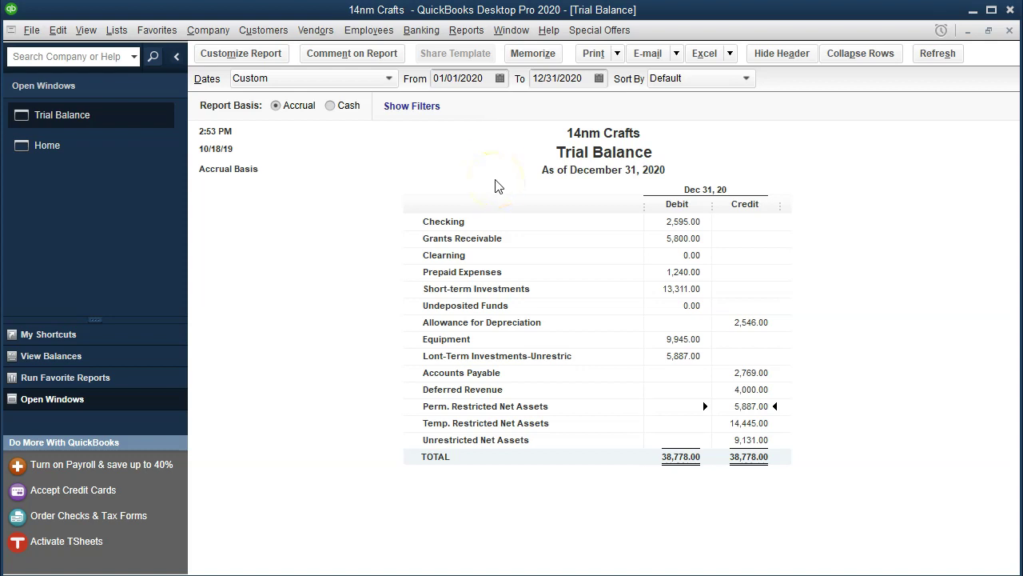
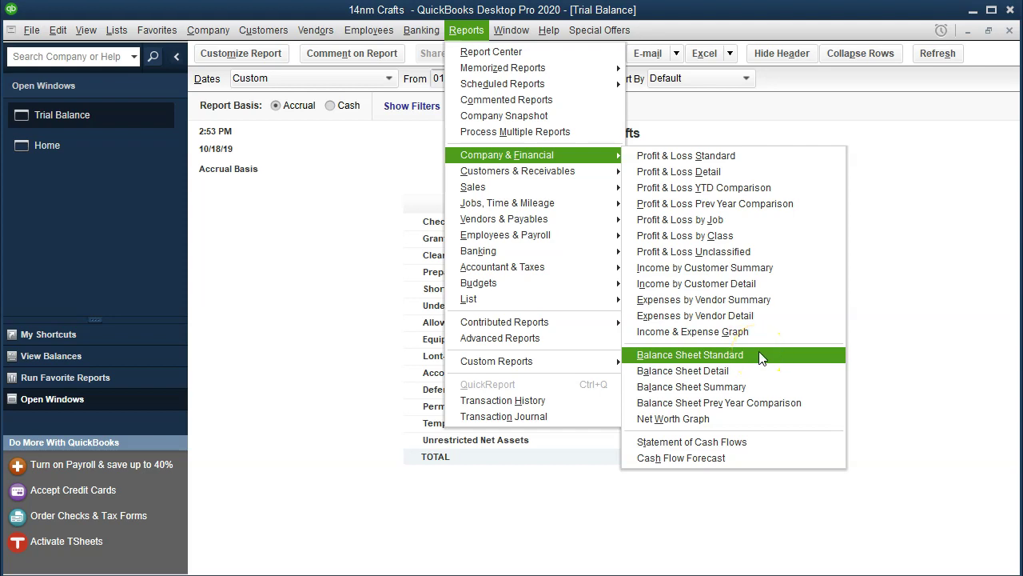
Step: Open the Balance Sheet Standard report and set its as-of date to 12/31/2020
left_click(759, 354)
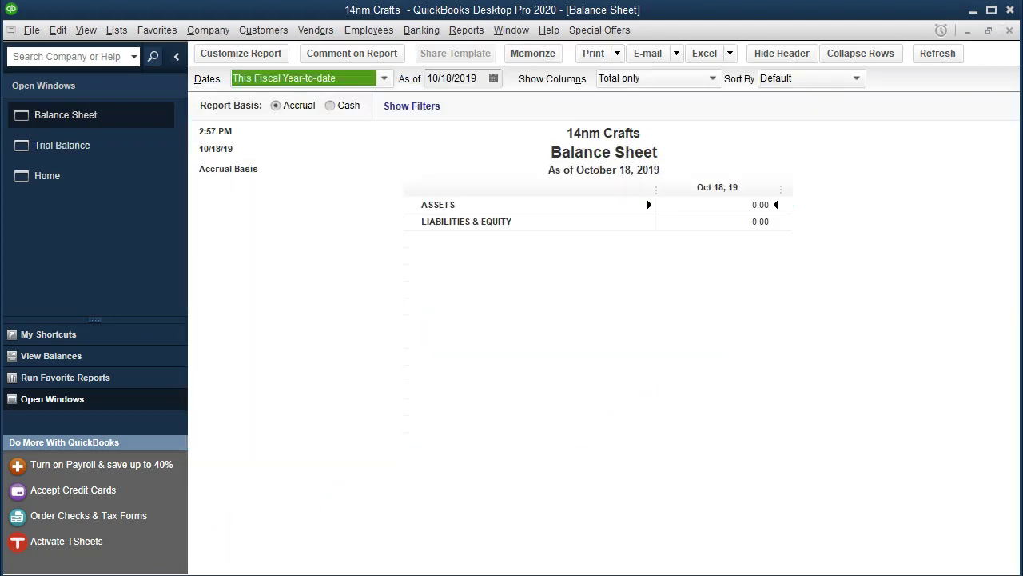
left_click(480, 77)
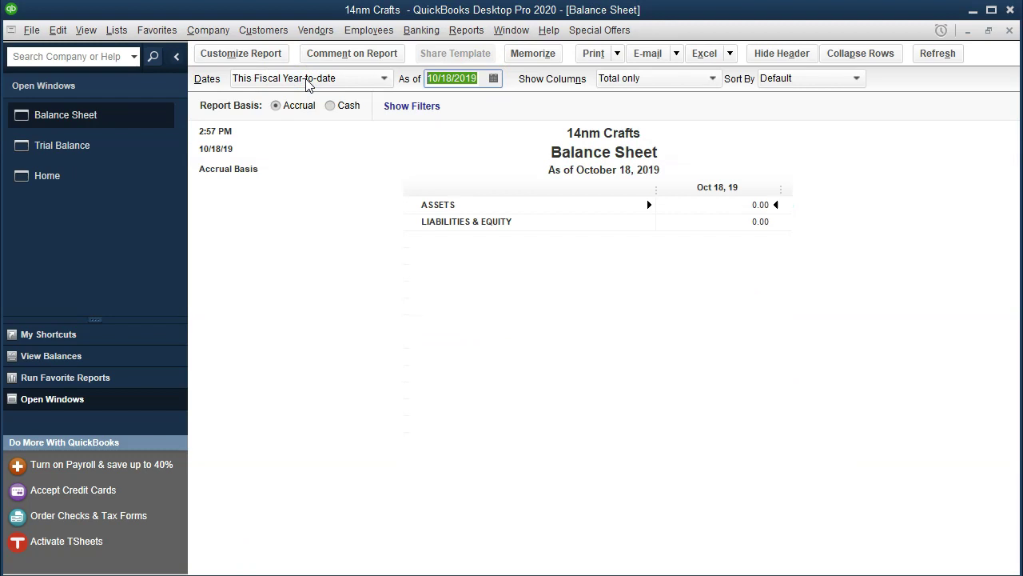
type("12/31/20")
key("Tab")
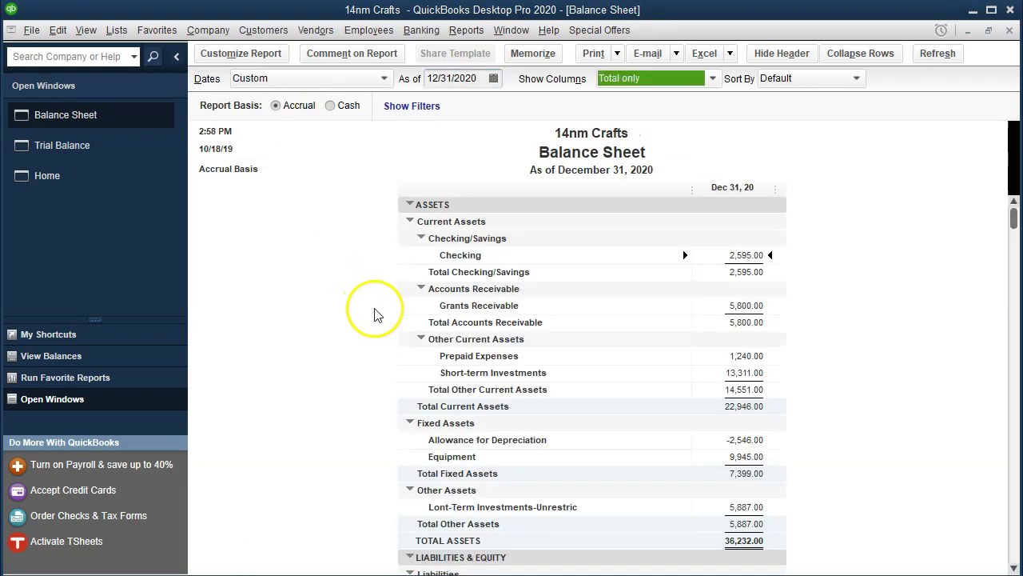
Step: Review the balance sheet and collapse Checking/Savings, Accounts Receivable, Other Current Assets, Fixed Assets and Other Assets
scroll(806, 336, "down", 2)
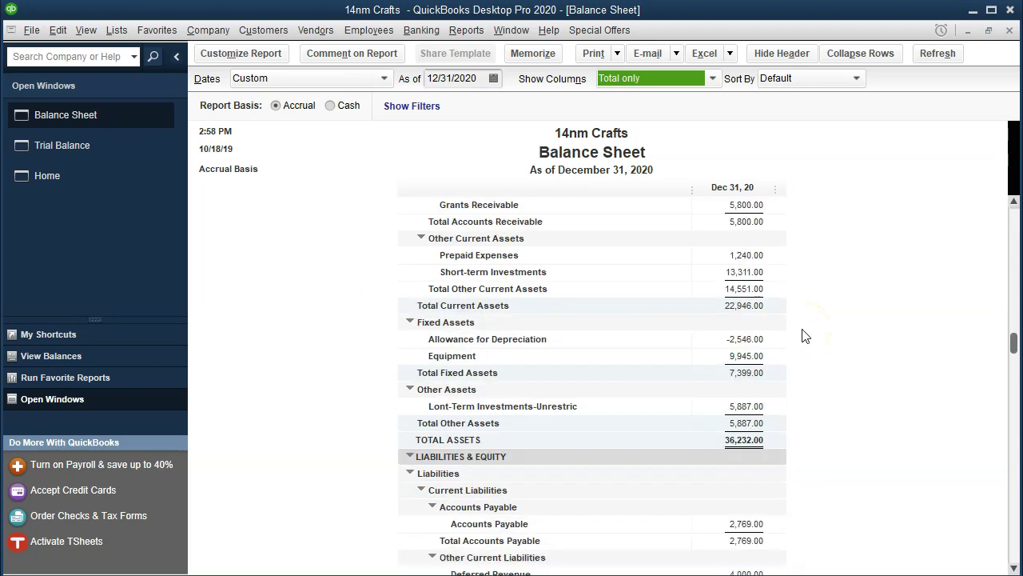
scroll(805, 336, "down", 4)
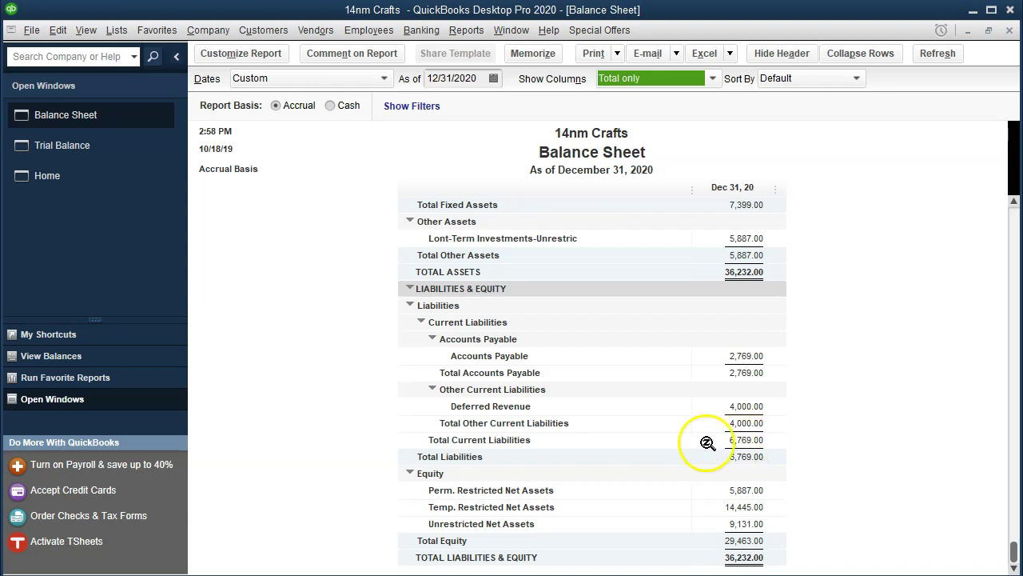
scroll(610, 446, "up", 4)
scroll(610, 446, "up", 1)
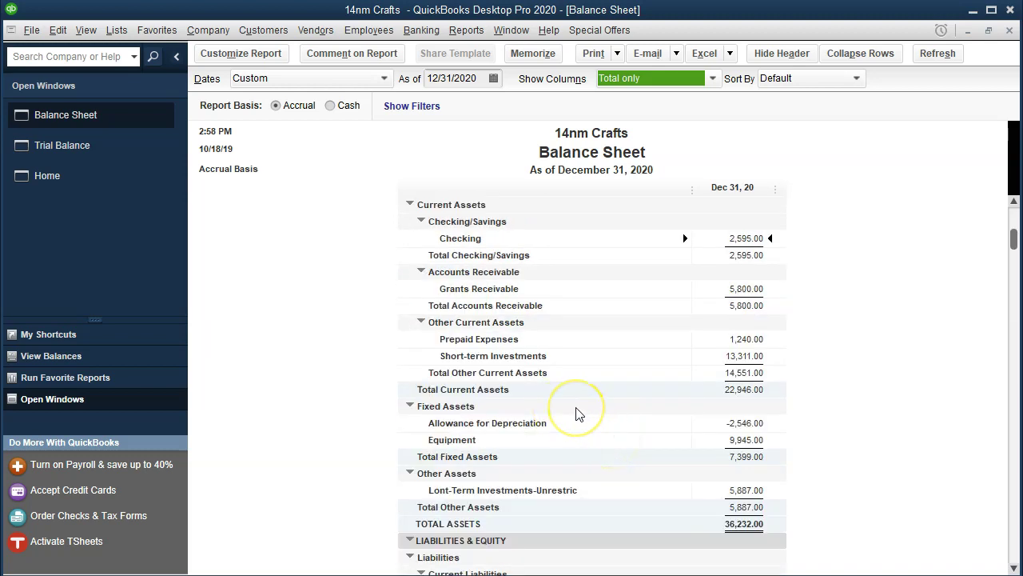
left_click(421, 222)
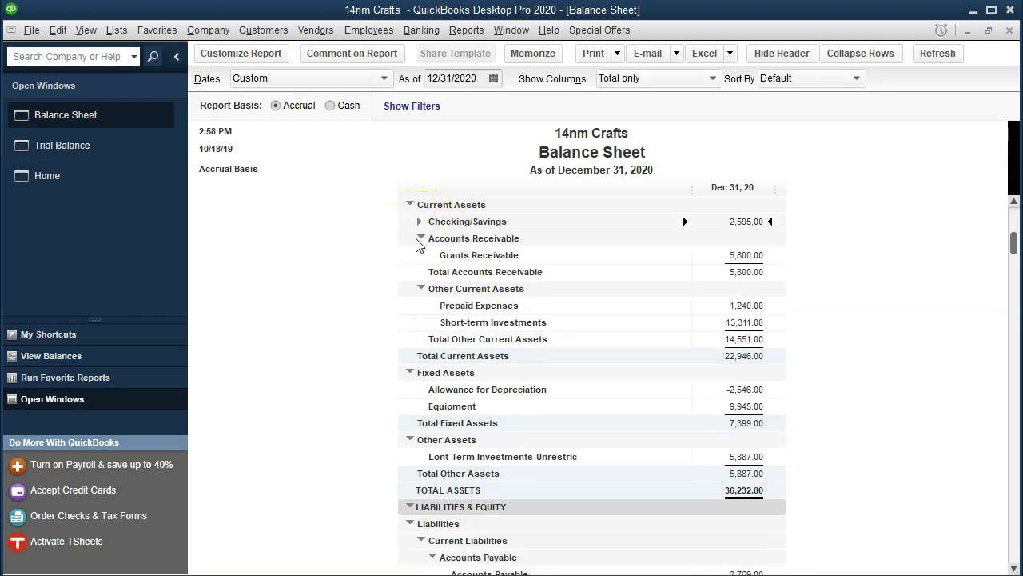
left_click(421, 238)
left_click(421, 255)
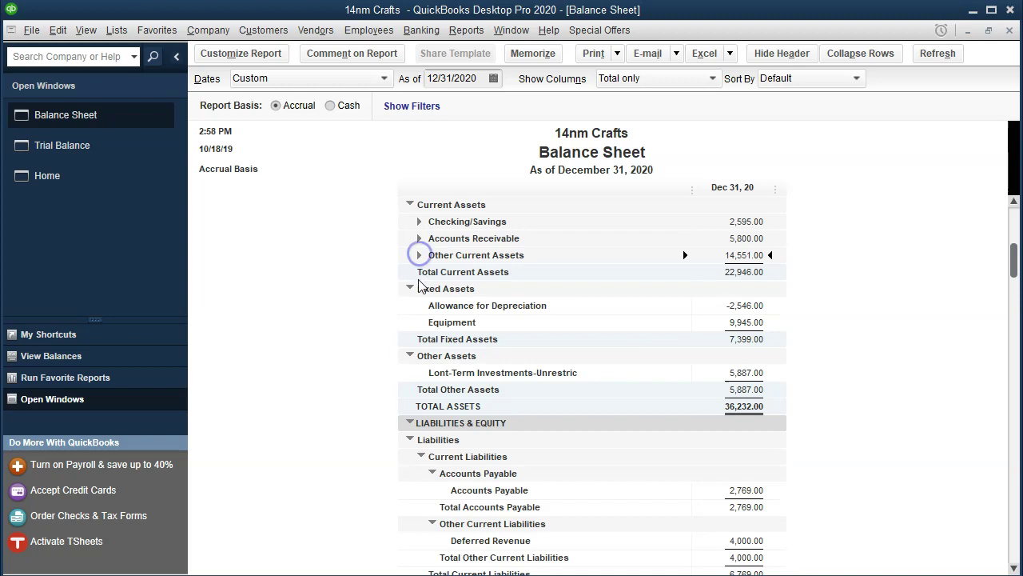
left_click(410, 289)
left_click(410, 306)
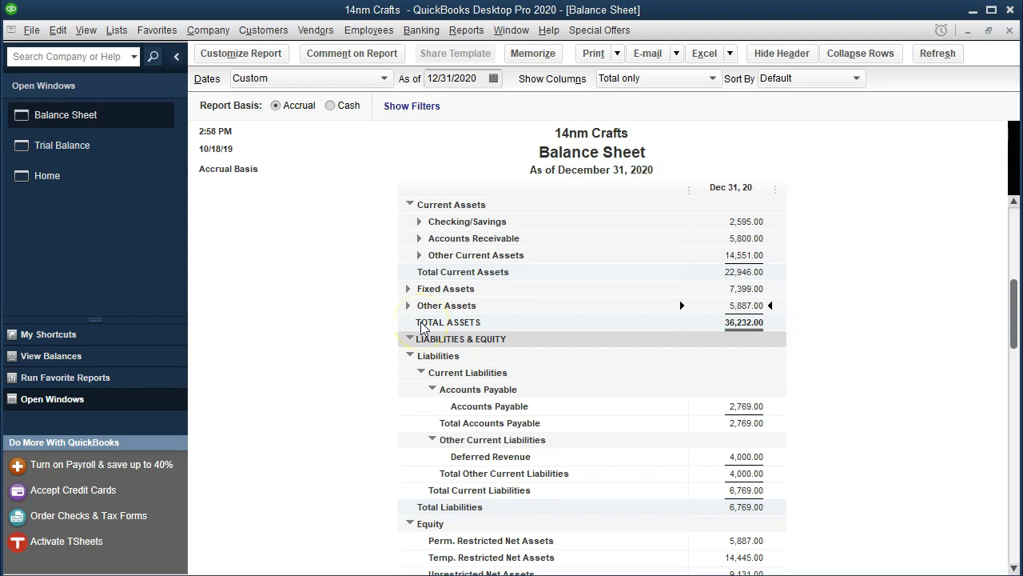
Step: Toggle the Current Assets, Checking/Savings and Fixed Assets sections, restoring each to its previous state
left_click(410, 205)
left_click(413, 221)
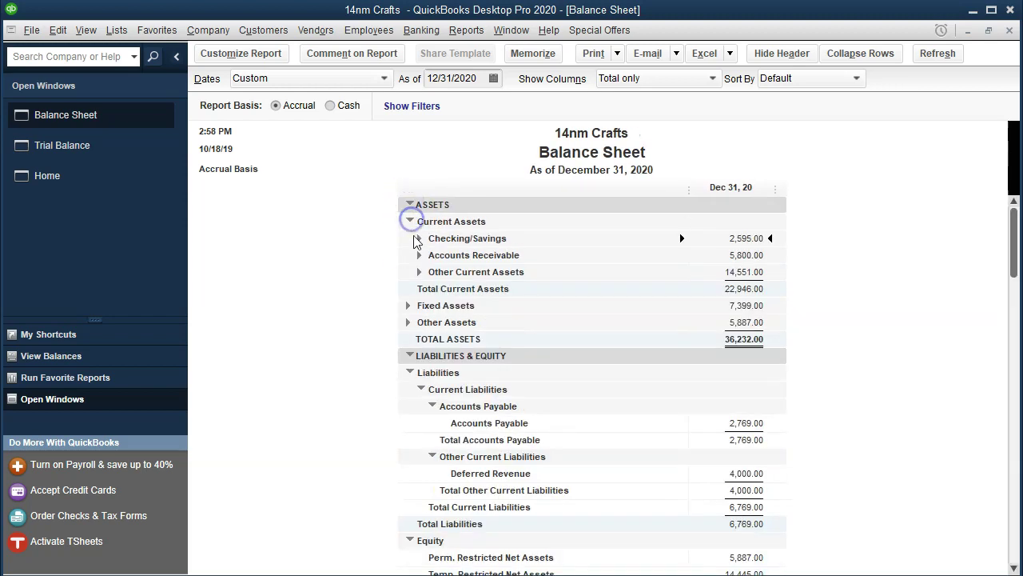
left_click(419, 238)
left_click(419, 239)
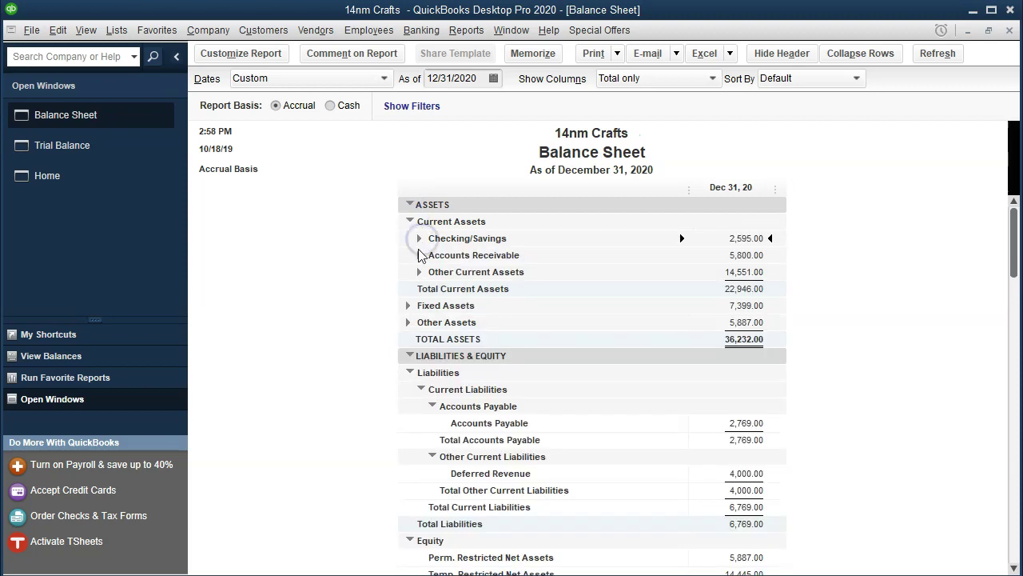
left_click(408, 305)
left_click(407, 306)
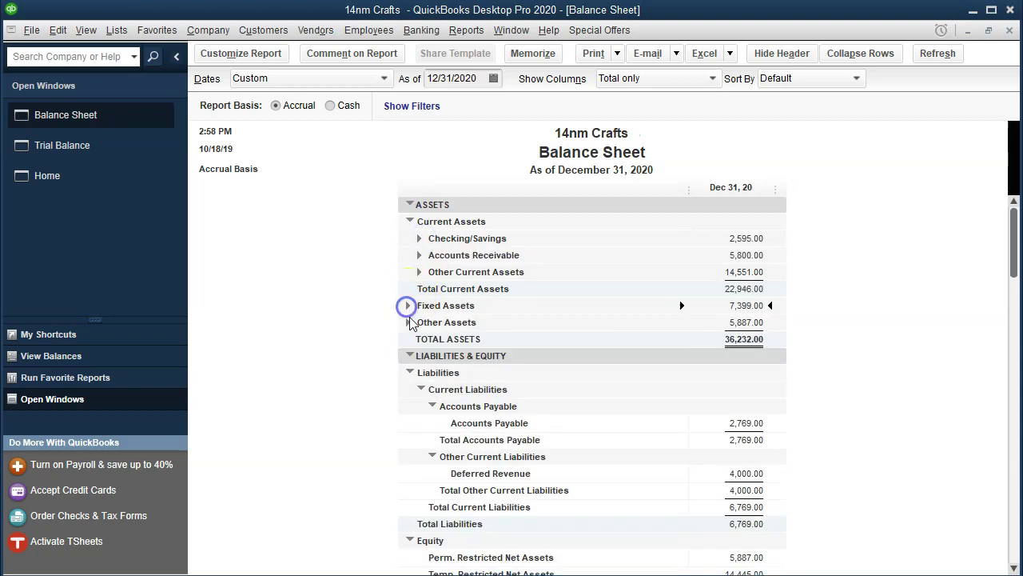
Step: Collapse the Assets and Liabilities & Equity sections, expanding Liabilities & Equity once to review its accounts before closing it again
left_click(410, 356)
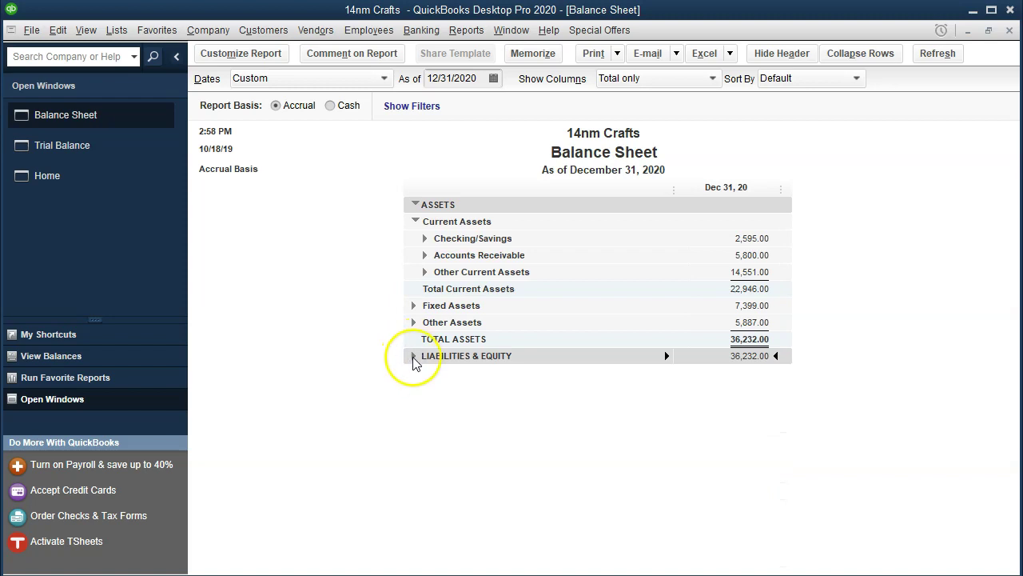
left_click(410, 357)
left_click(410, 357)
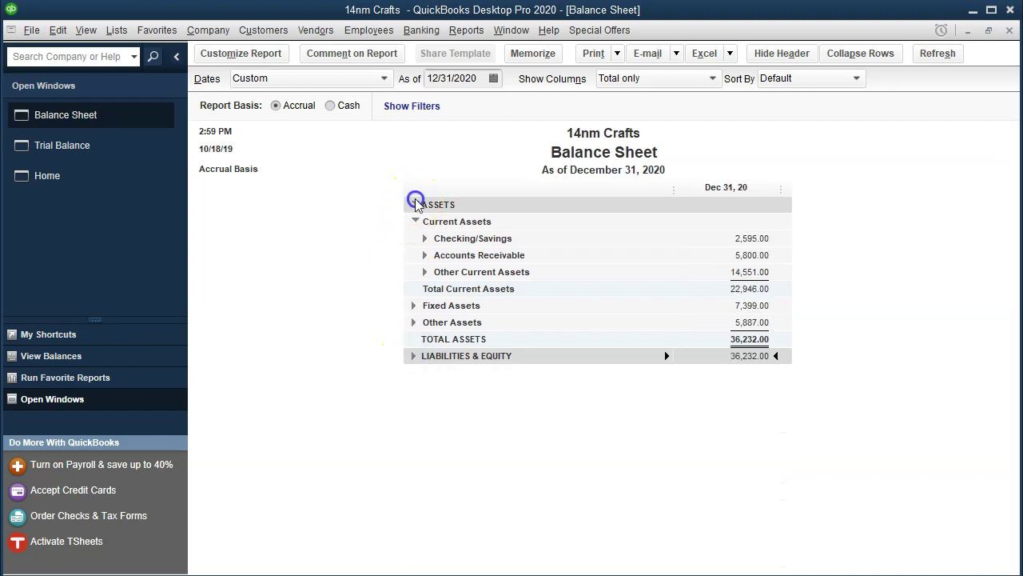
left_click(410, 205)
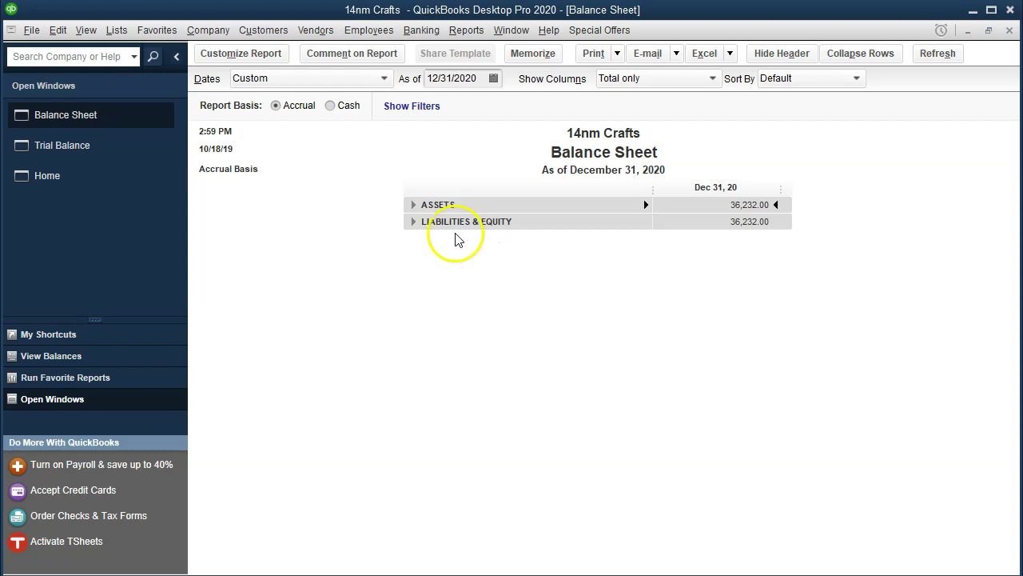
left_click(412, 224)
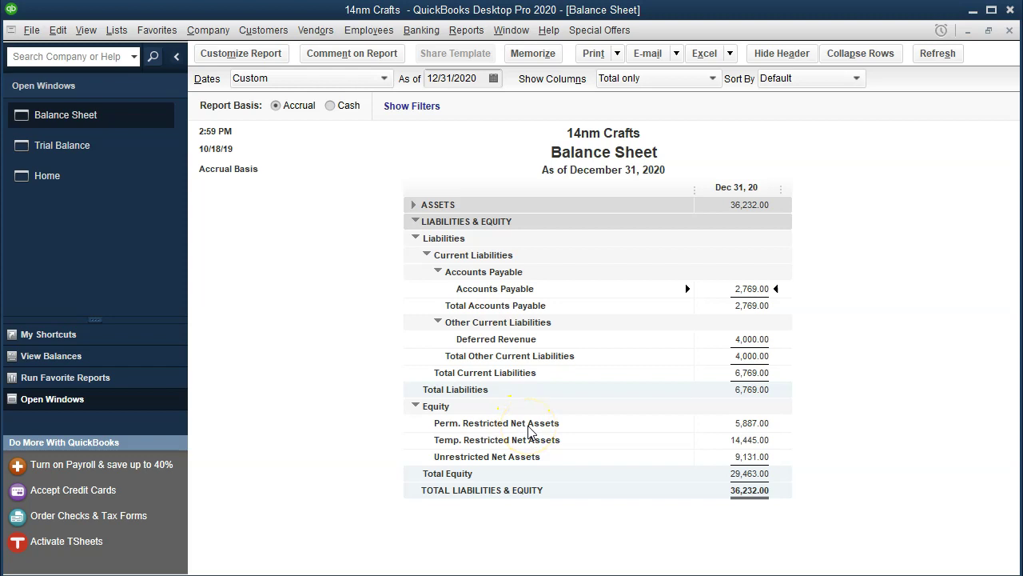
left_click(414, 222)
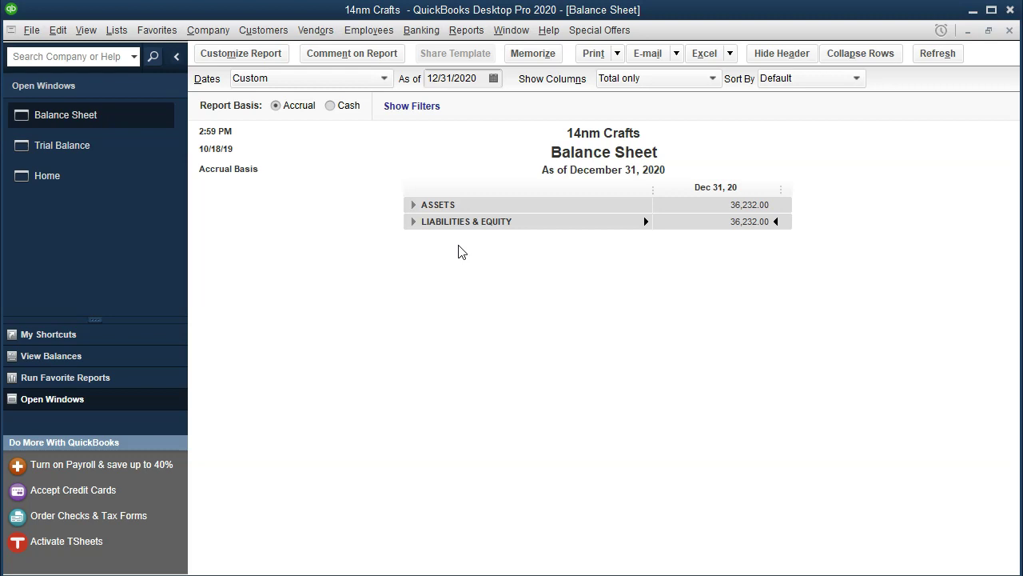
Step: Expand Assets down to the individual accounts under Checking/Savings, Accounts Receivable and Other Current Assets
left_click(413, 206)
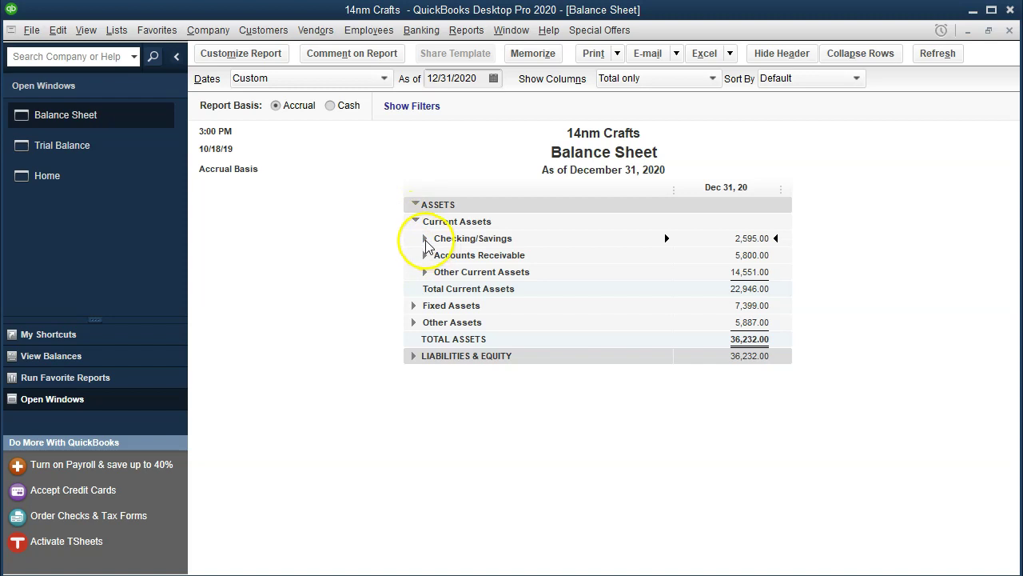
left_click(424, 238)
left_click(424, 289)
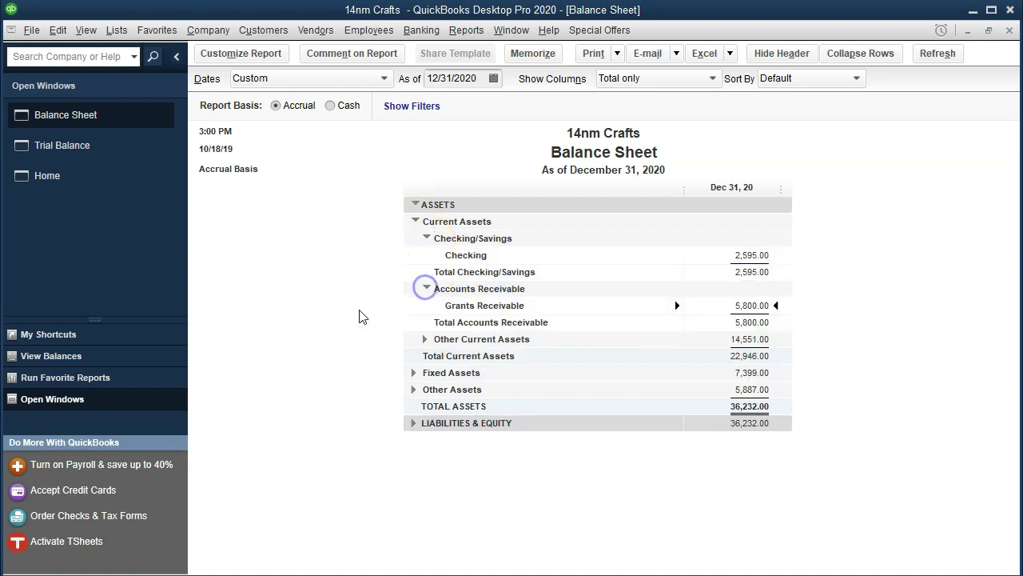
left_click(424, 339)
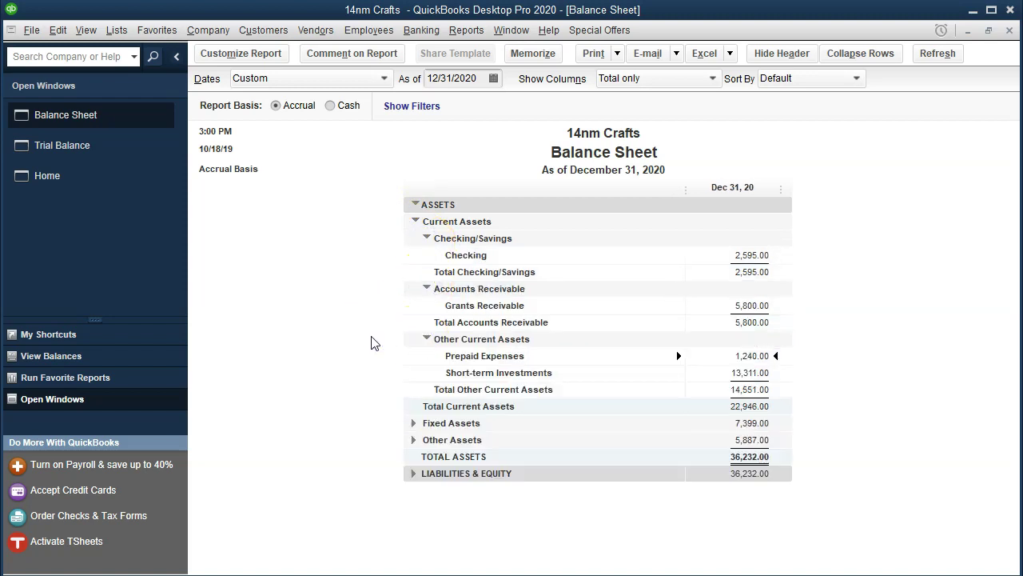
Step: Expand Fixed Assets, Other Assets and Liabilities & Equity on the balance sheet to review their individual accounts
left_click(414, 422)
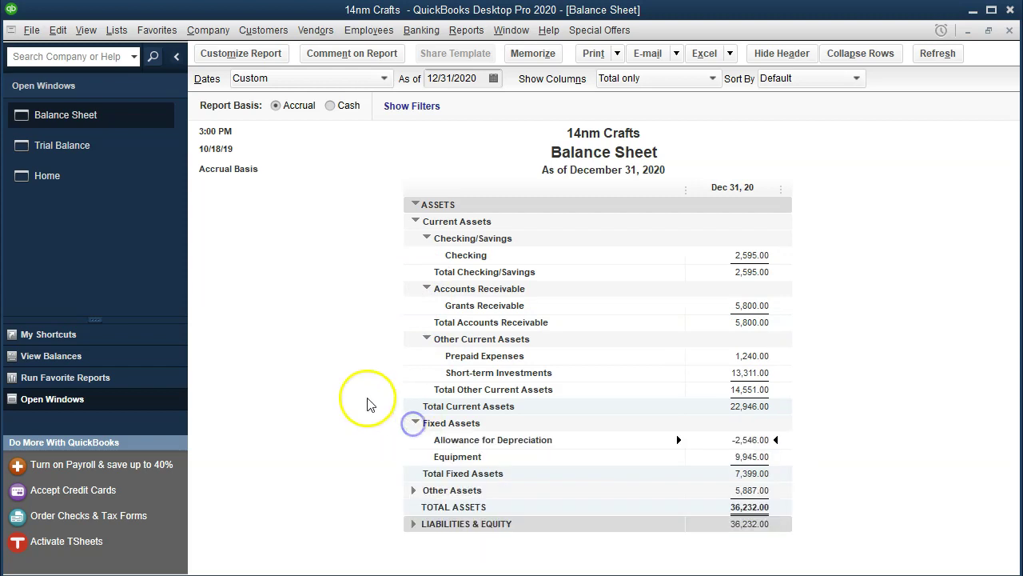
left_click(414, 491)
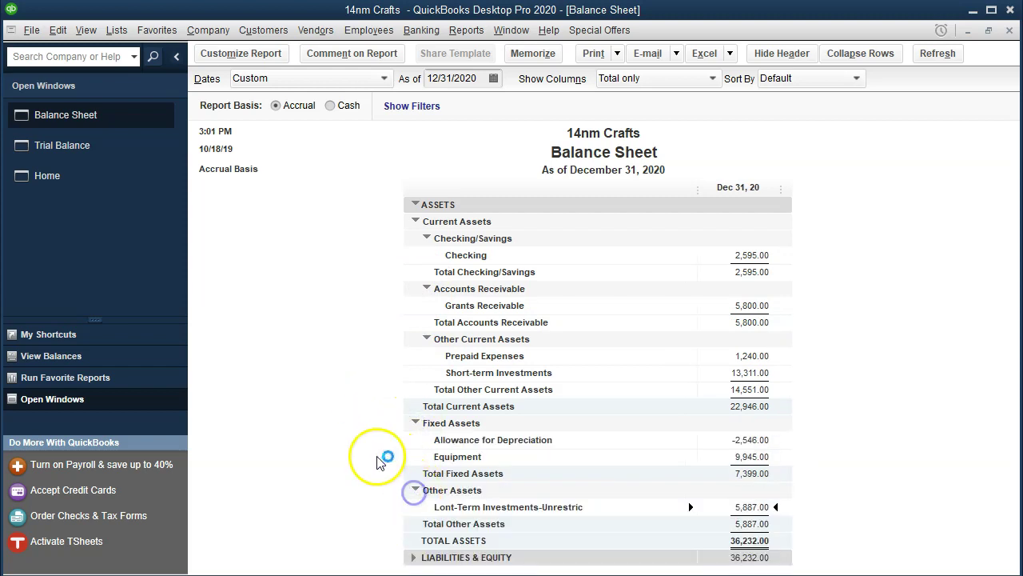
left_click(413, 557)
scroll(366, 400, "down", 5)
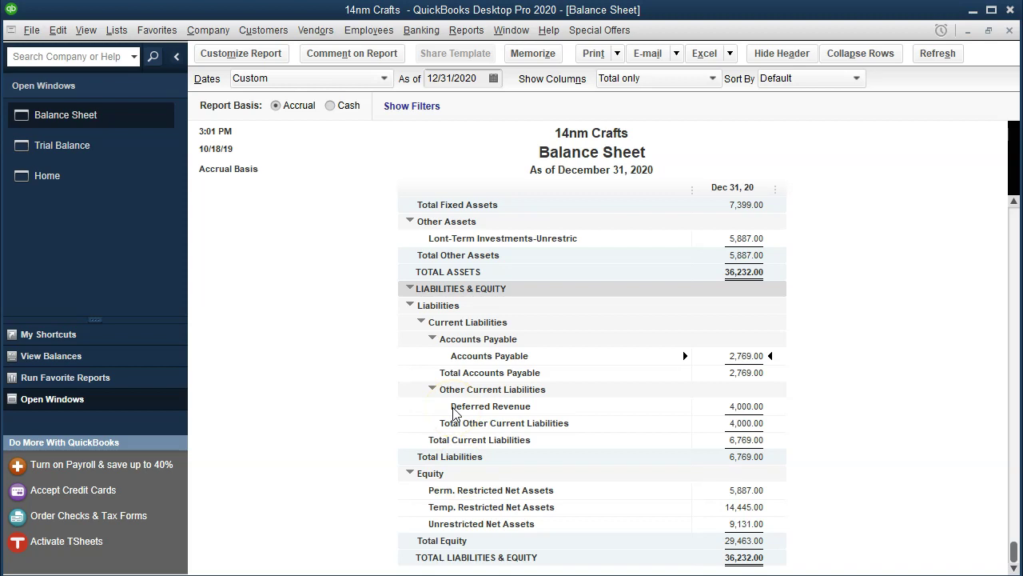
Step: Check the class tracking settings in the company preferences for Accounting, leaving them as they are
left_click(117, 31)
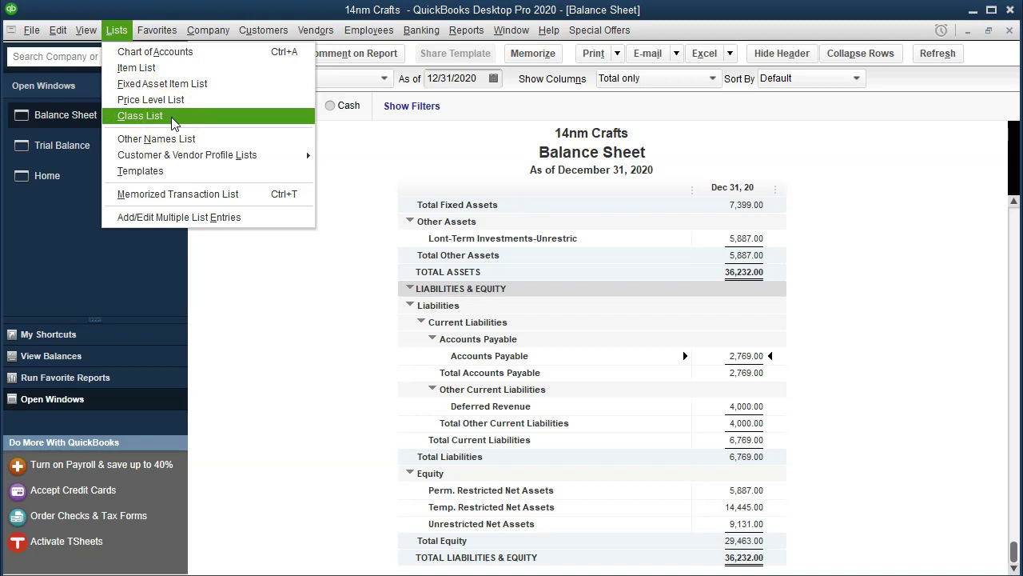
left_click(58, 30)
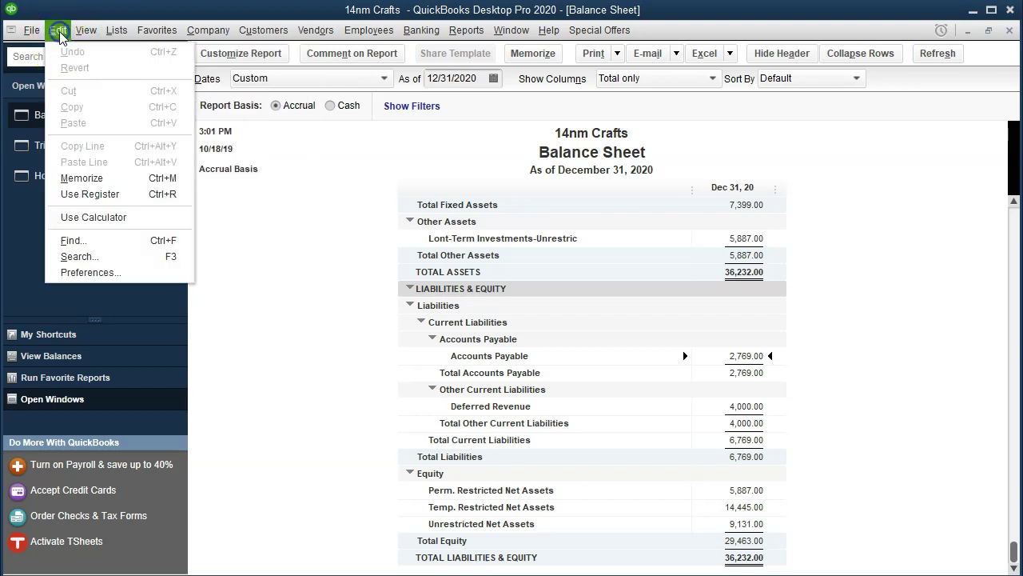
left_click(120, 273)
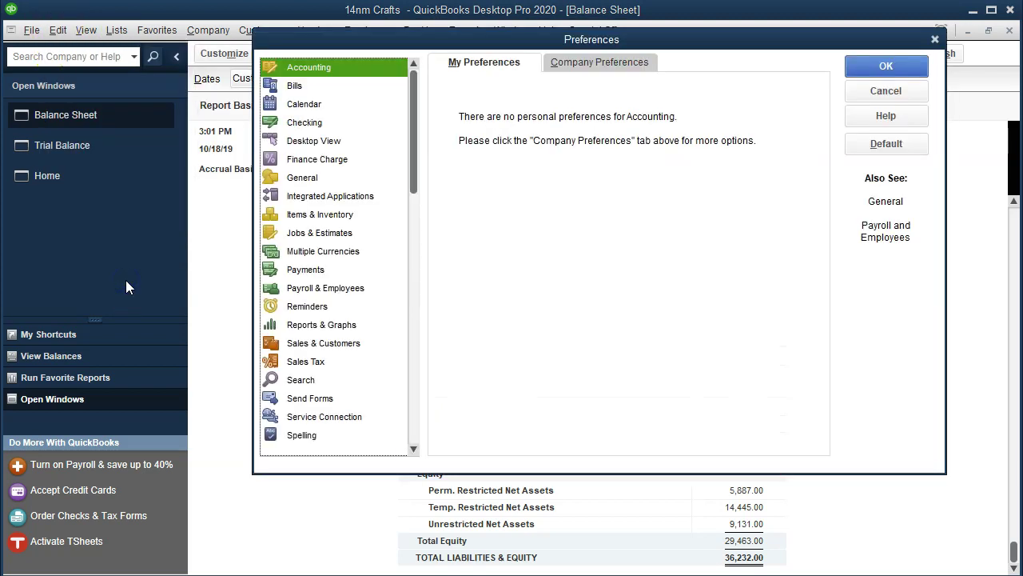
left_click(591, 62)
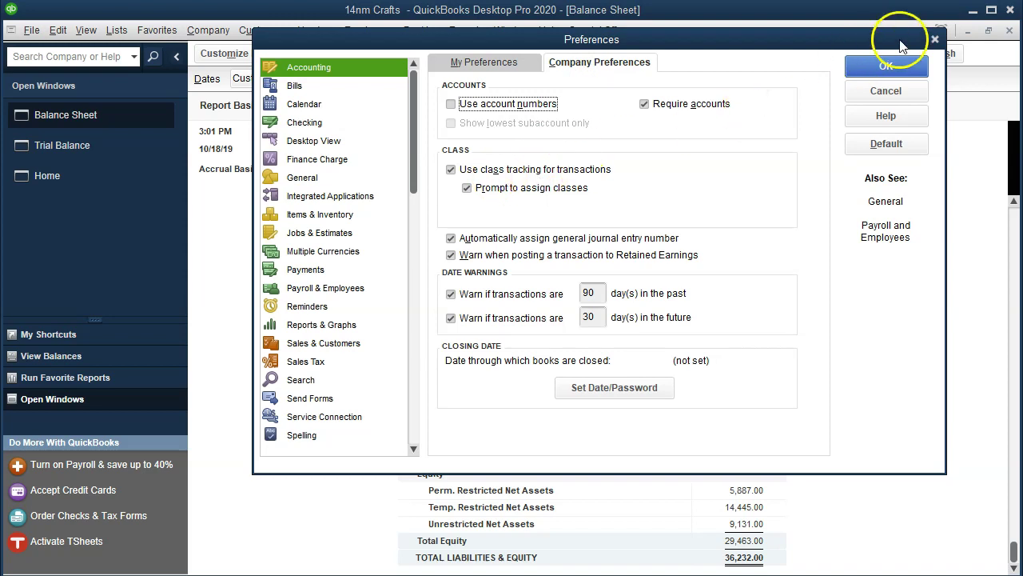
left_click(935, 38)
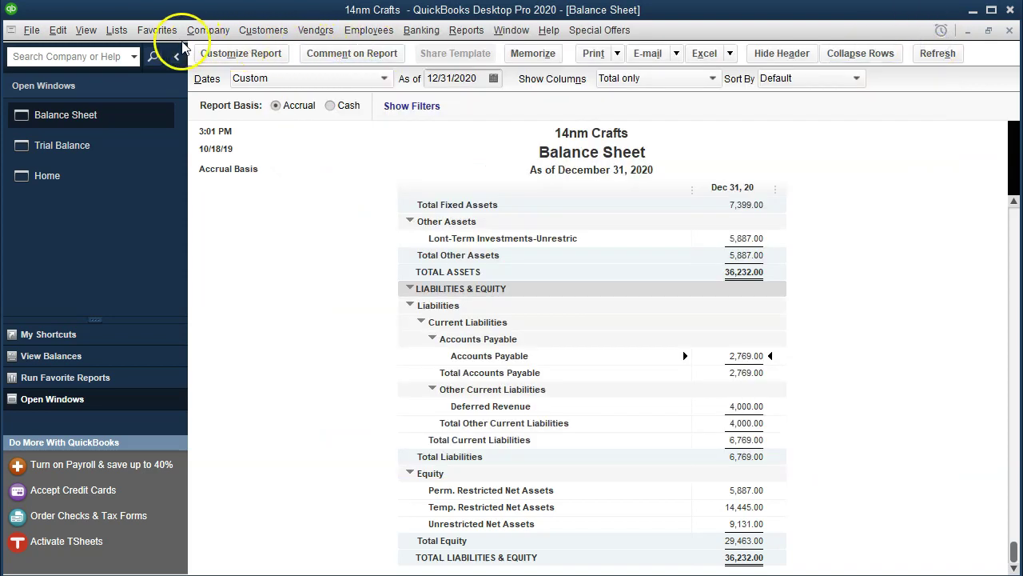
Step: Open the Class List and review the Unrestricted, Restricted and Programs classes
left_click(118, 30)
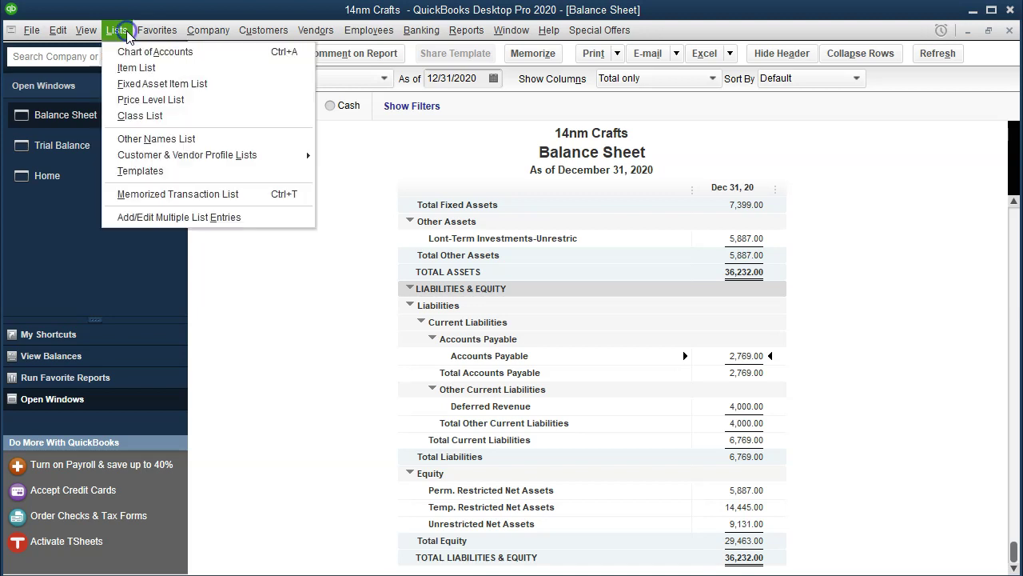
left_click(149, 117)
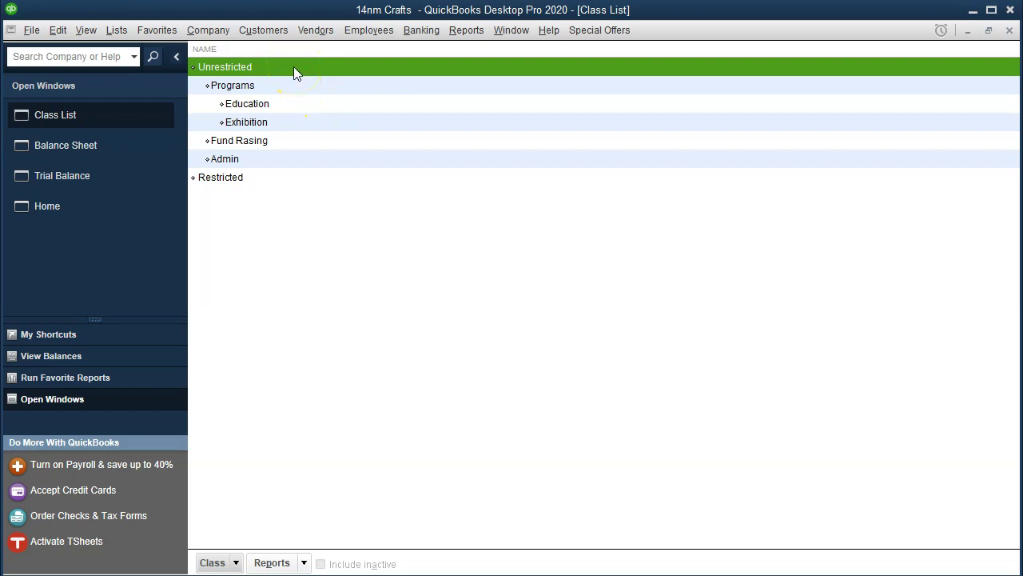
left_click(258, 177)
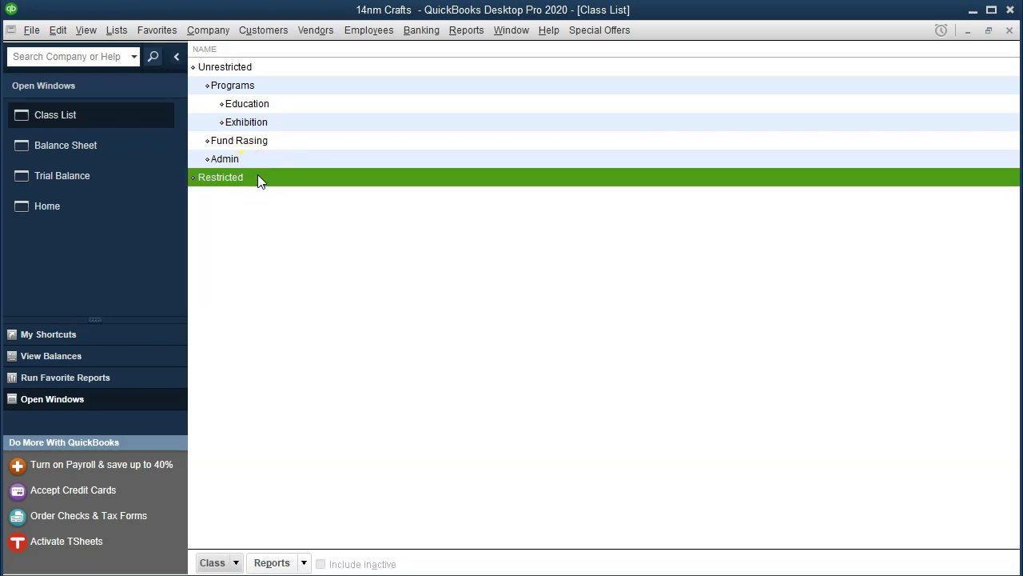
left_click(261, 90)
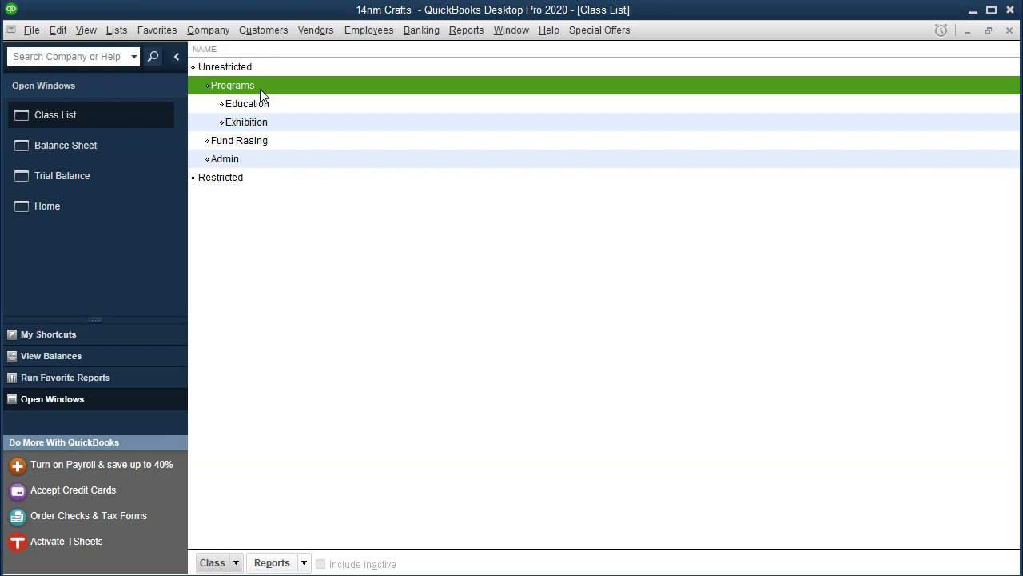
left_click(238, 564)
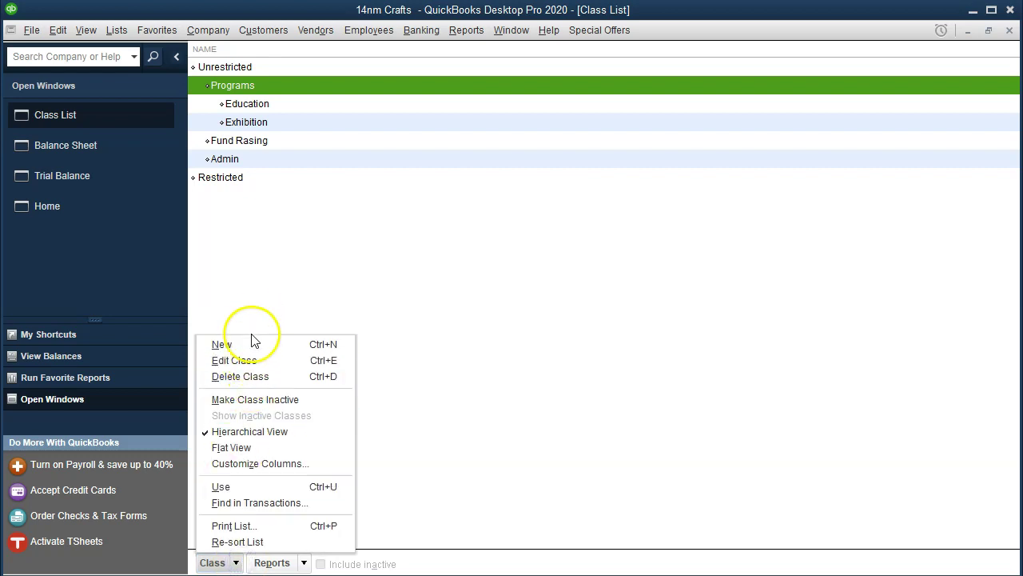
left_click(260, 300)
Step: Inspect the parent class assignments of the Programs and Education classes, closing each without changes
double_click(281, 88)
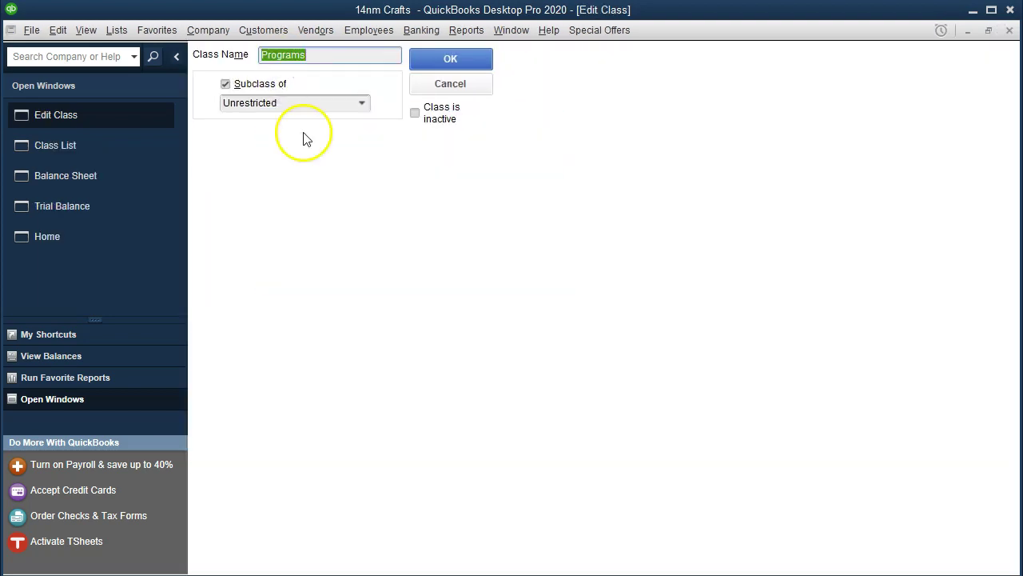
left_click(271, 104)
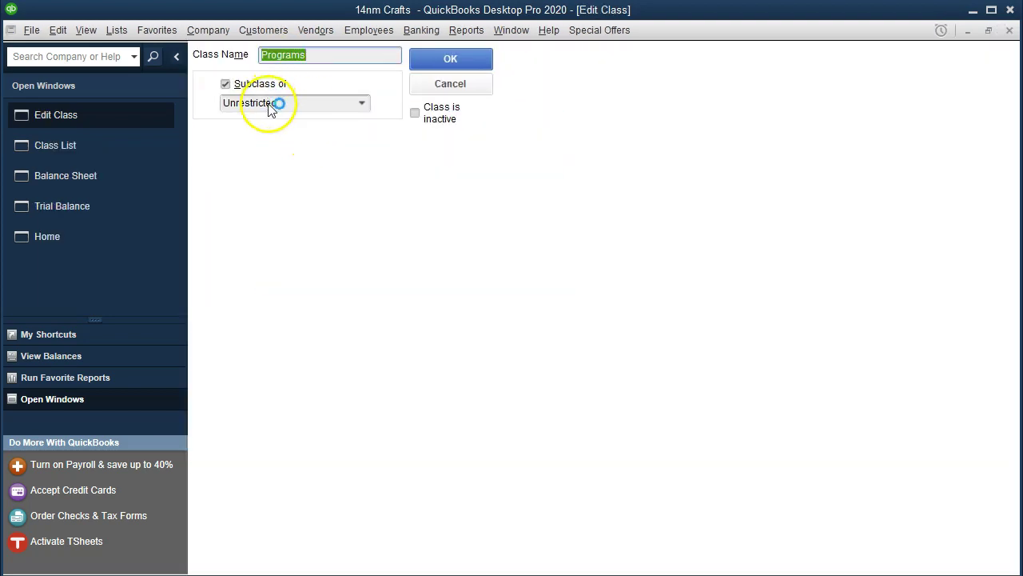
left_click(1009, 31)
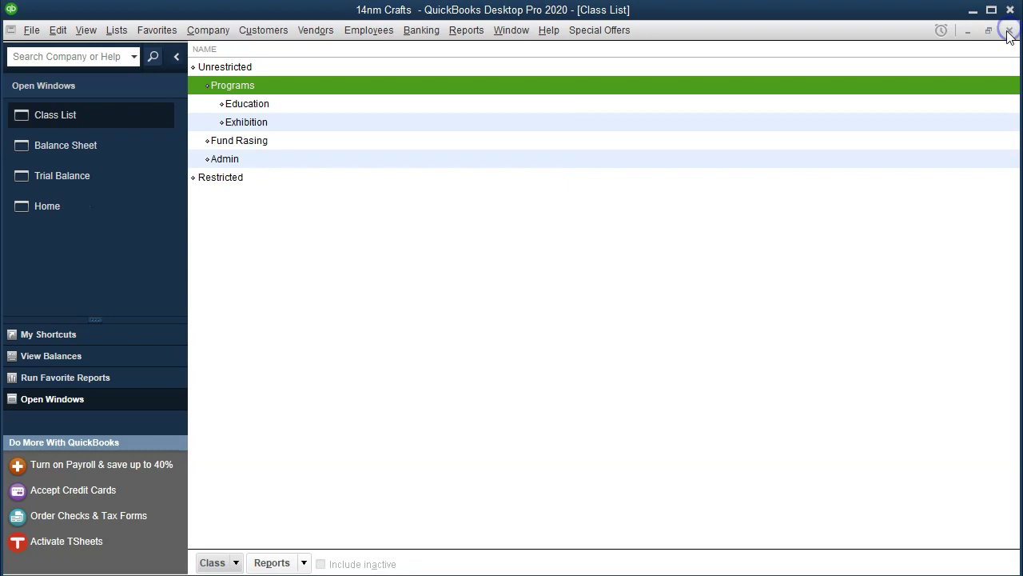
left_click(311, 109)
double_click(310, 108)
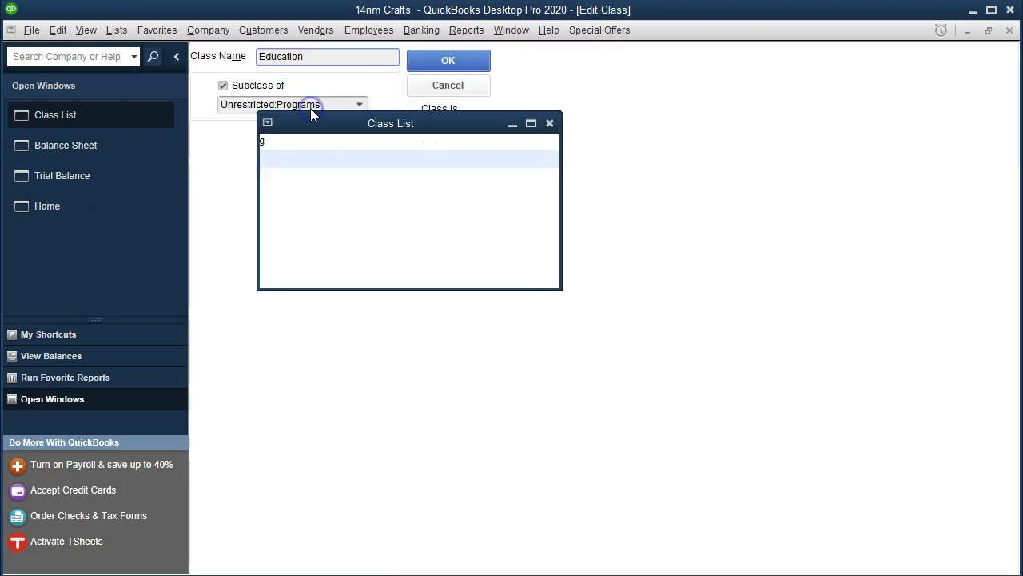
left_click(363, 106)
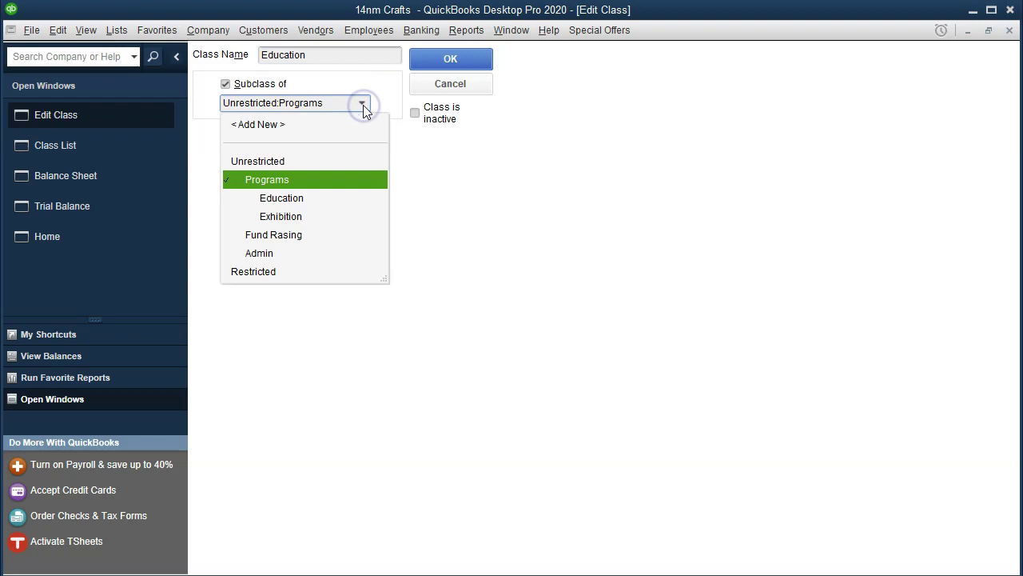
left_click(363, 105)
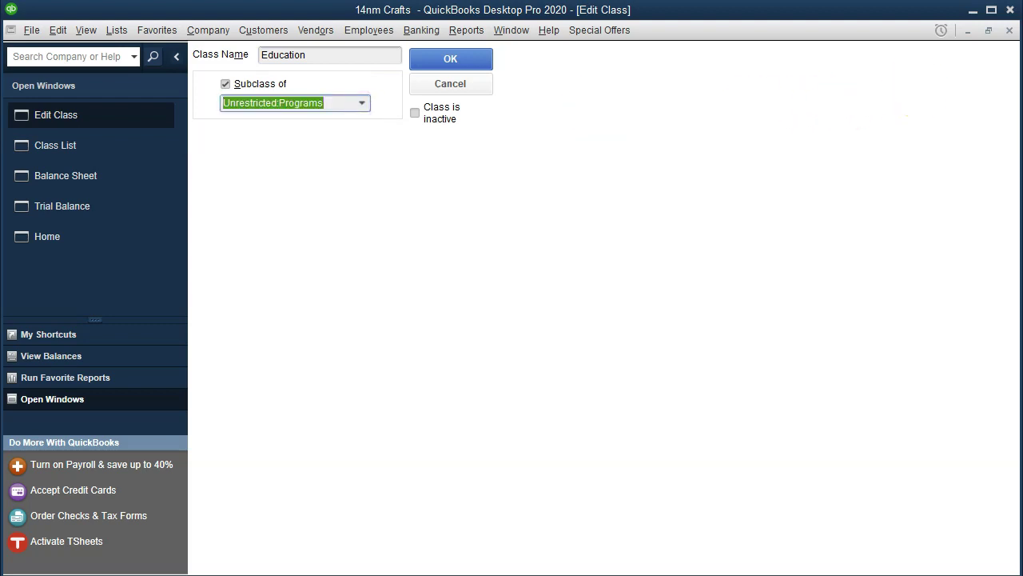
left_click(1009, 30)
Step: Inspect which parent class the Exhibition class is assigned to and close it without changes
double_click(302, 126)
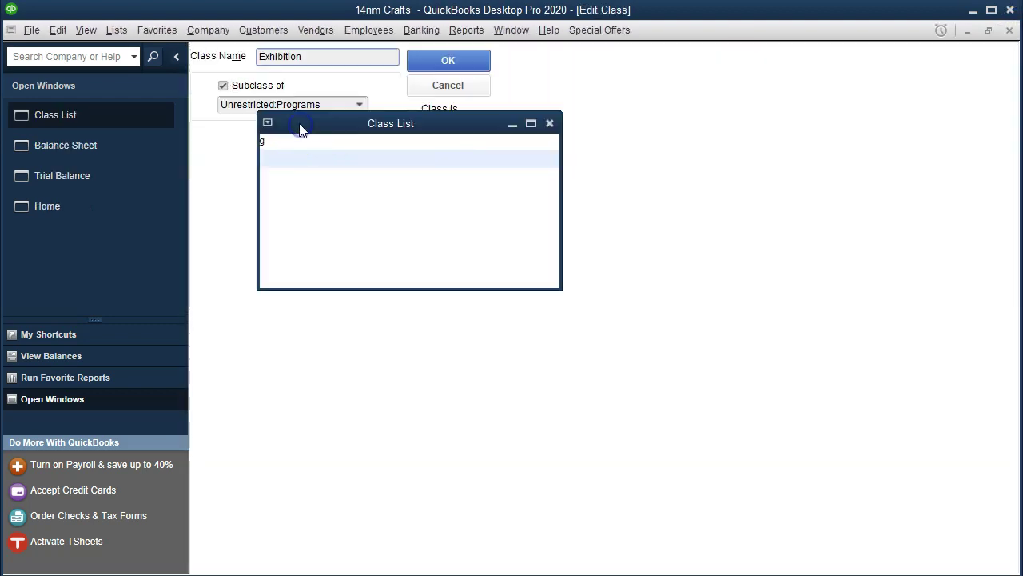
left_click(365, 103)
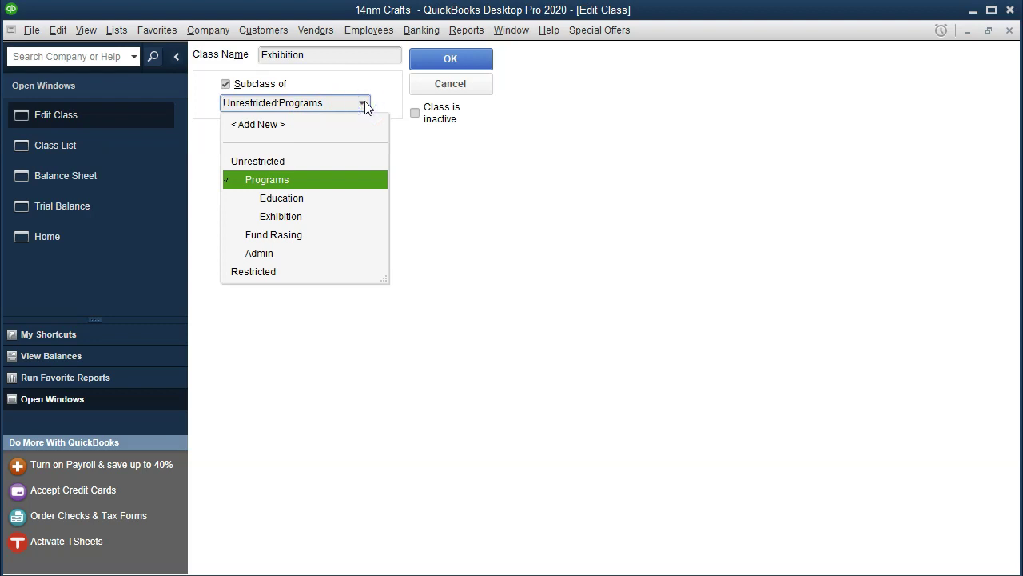
left_click(365, 103)
left_click(1010, 30)
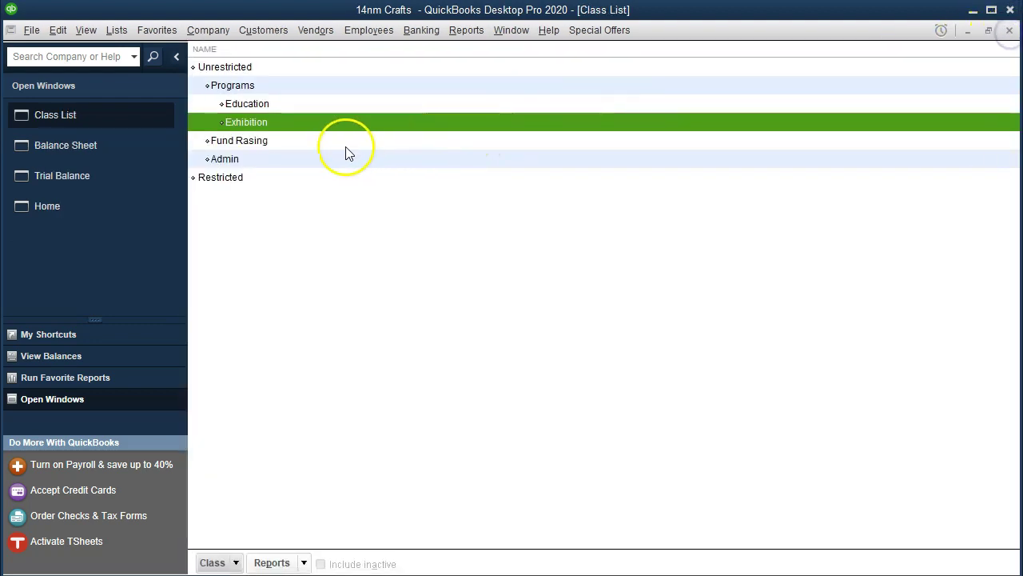
Step: Inspect the parent class assignments of the Fund Rasing and Admin classes, closing each without changes
double_click(314, 142)
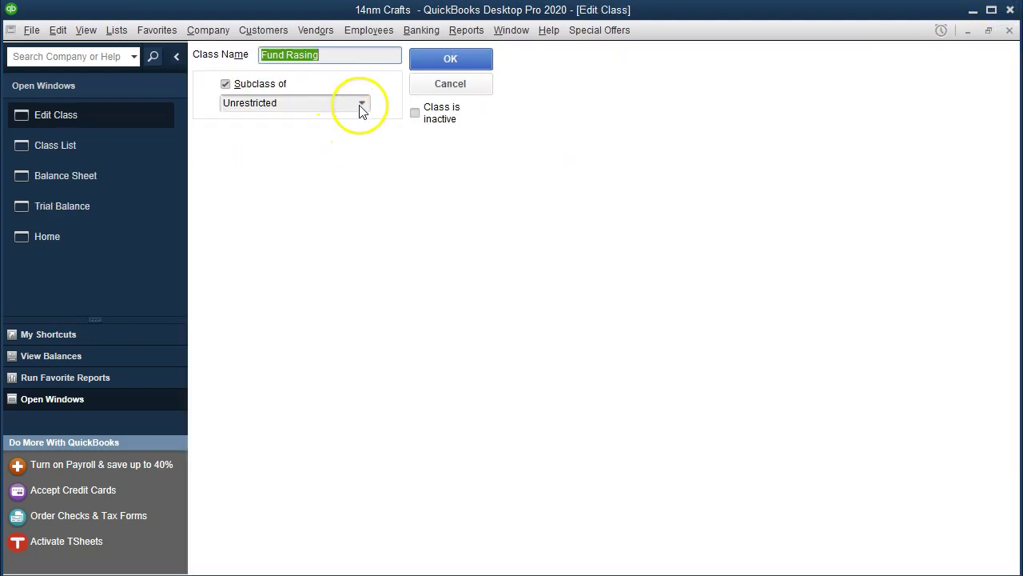
left_click(362, 105)
left_click(361, 106)
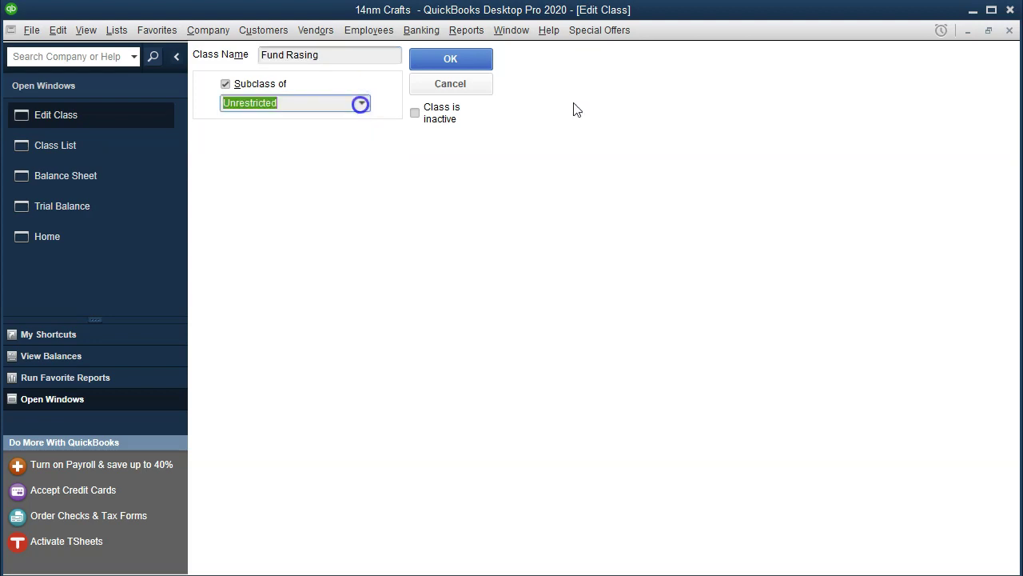
left_click(1010, 29)
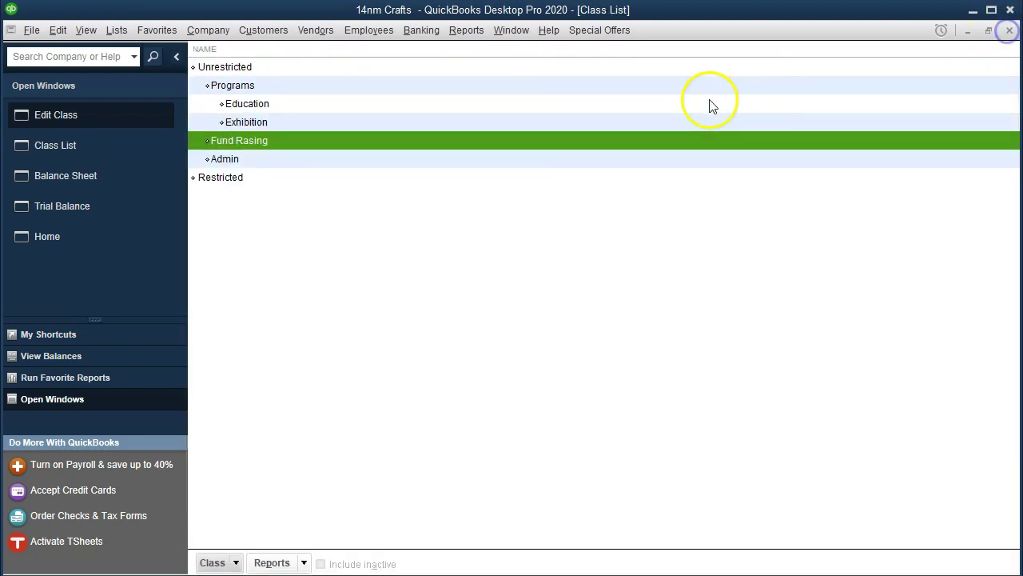
double_click(267, 159)
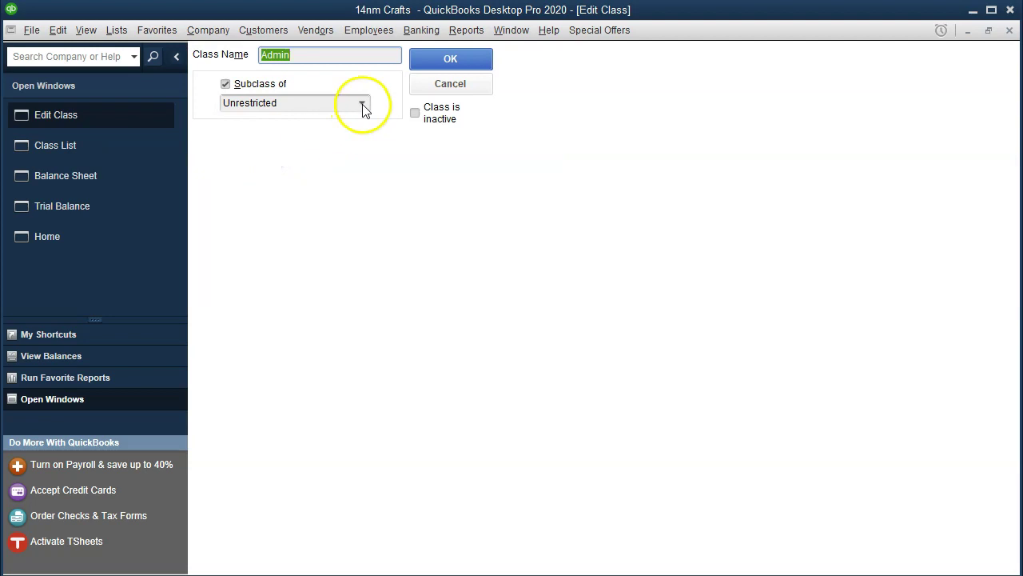
left_click(362, 105)
left_click(362, 105)
left_click(1010, 29)
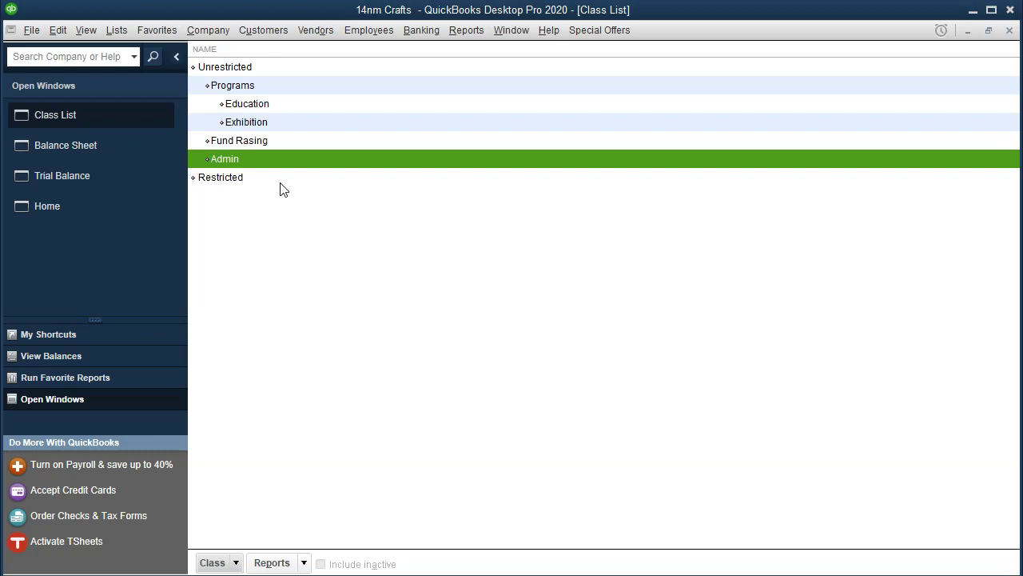
left_click(468, 32)
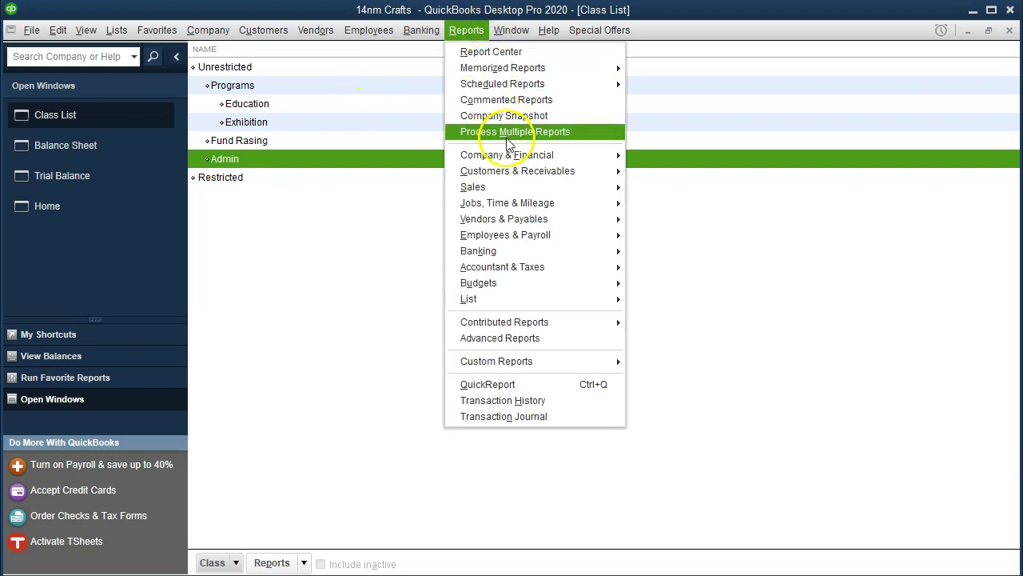
mouse_move(534, 155)
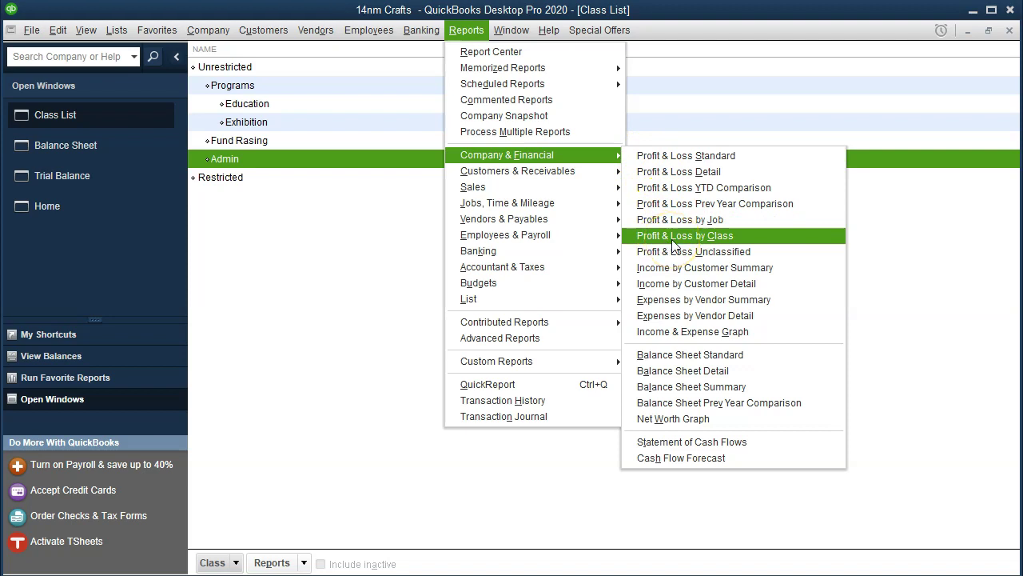
left_click(338, 277)
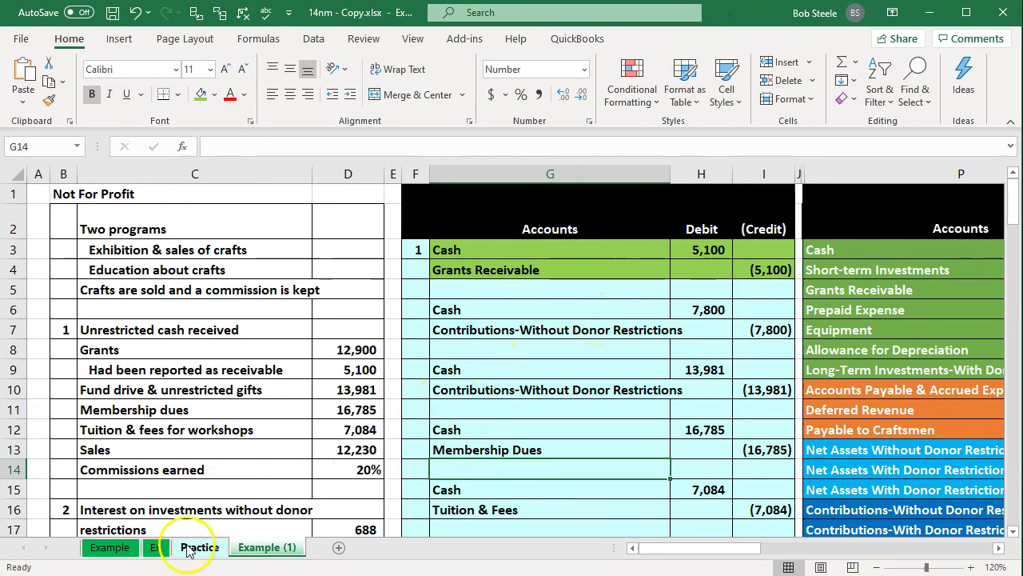
Step: Switch to the 14nm - Copy.xlsx workbook in Excel, display the Ex sheet and go to cell A8 beside the transaction list
left_click(155, 547)
left_click(295, 322)
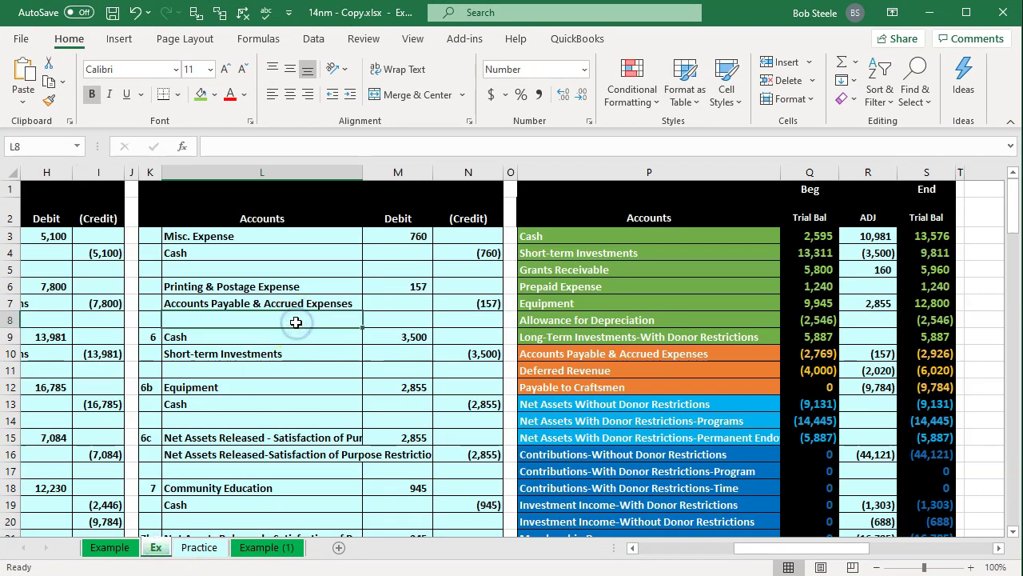
key("Left")
key("Left")
key("Left")
key("Left")
key("Left")
key("Left")
key("Left")
key("Left")
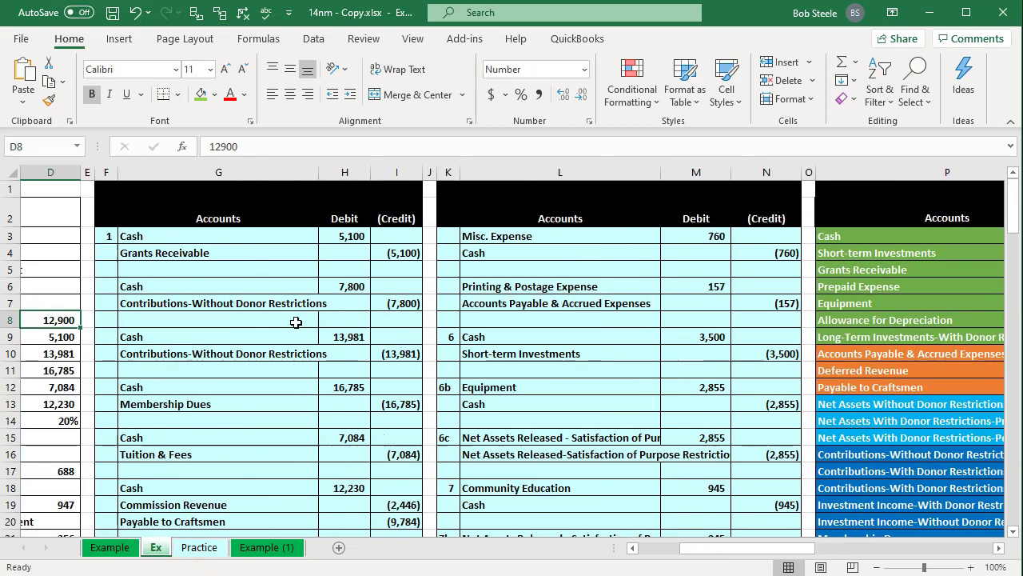
key("Left")
key("Left")
key("Left")
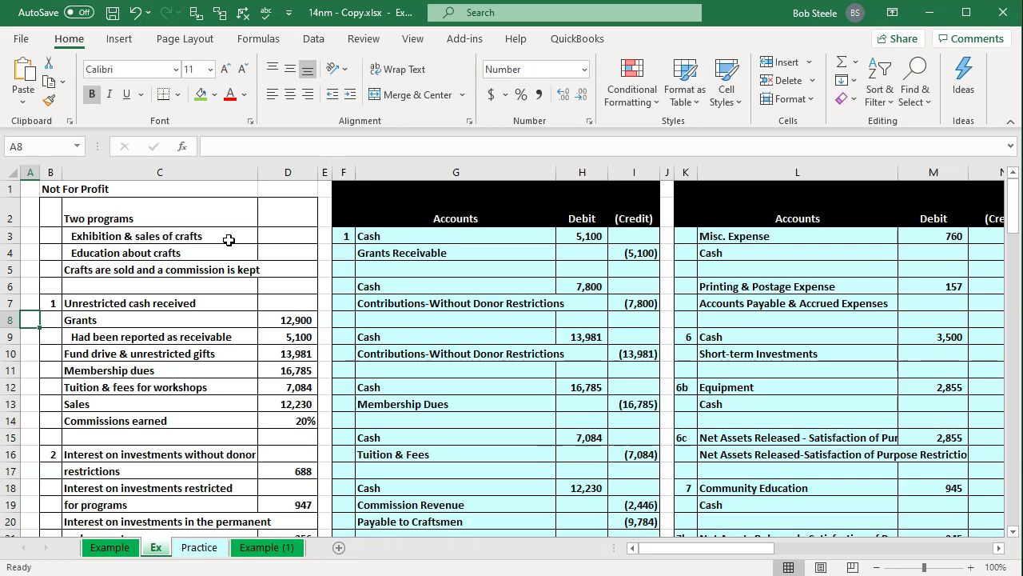
Step: Review the transaction list on the Ex sheet, select the Cash entry in G6 and enlarge the sheet to 140%
scroll(229, 239, "down", 5)
scroll(228, 240, "up", 5)
left_click(372, 282)
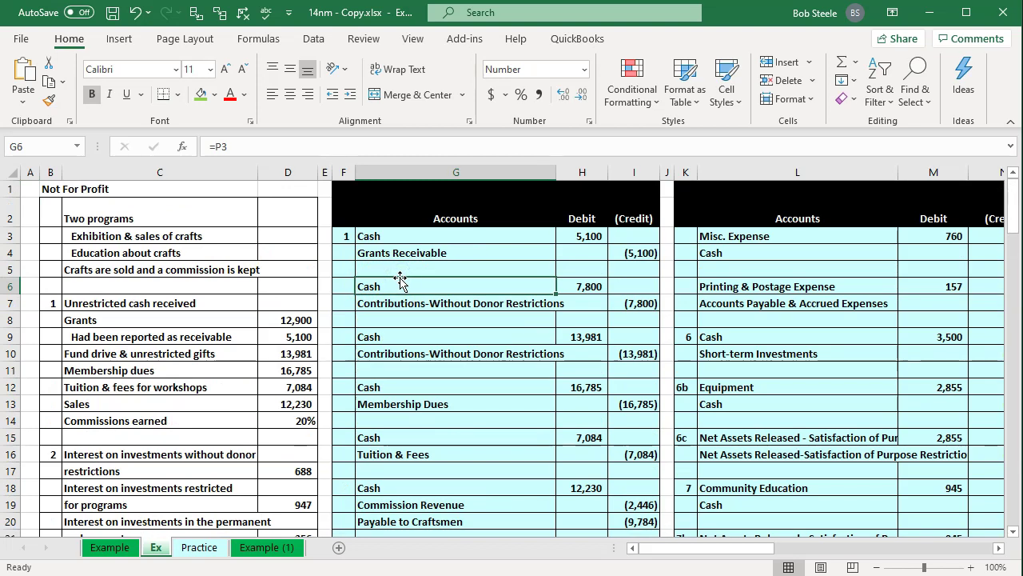
left_click(970, 568)
left_click(970, 568)
left_click(971, 567)
left_click(971, 568)
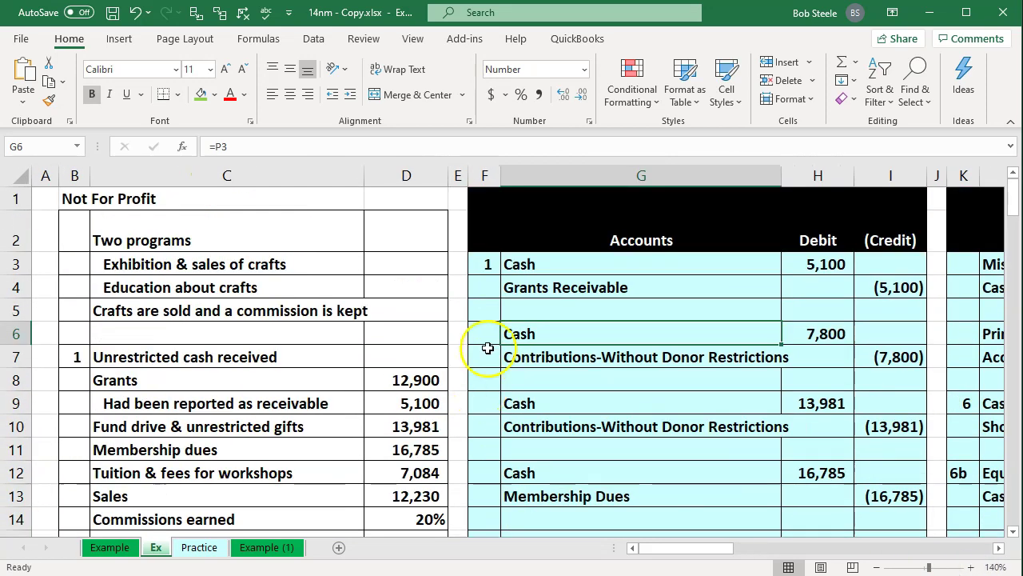
Step: Move across the Ex sheet from the journal entries to the trial balance and select the Grants Receivable account in P5
left_click(507, 311)
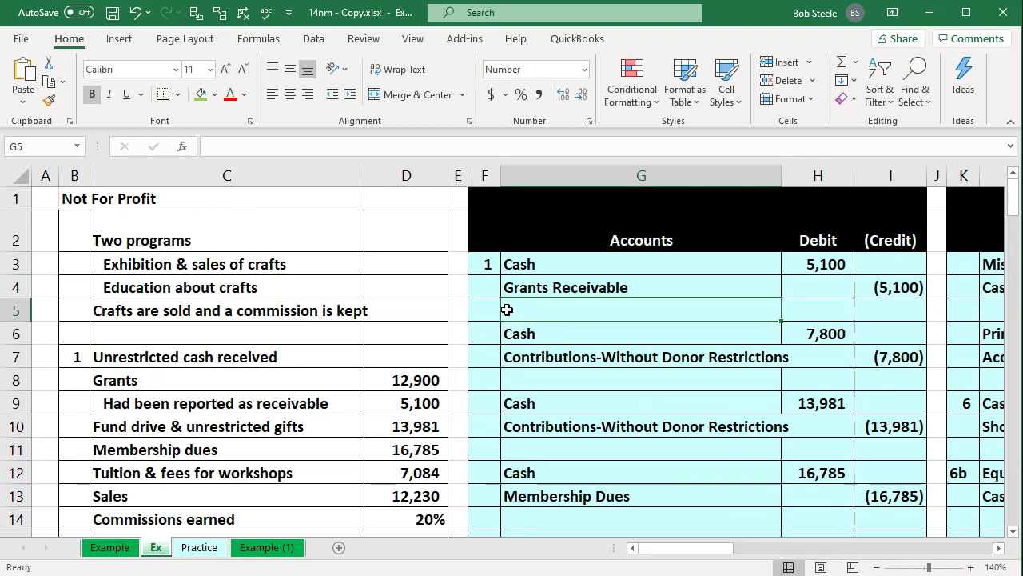
key("Right")
key("Right")
key("Right")
key("Right")
key("Right")
key("Right")
key("Right")
key("Right")
key("Right")
key("Right")
key("Right")
key("Right")
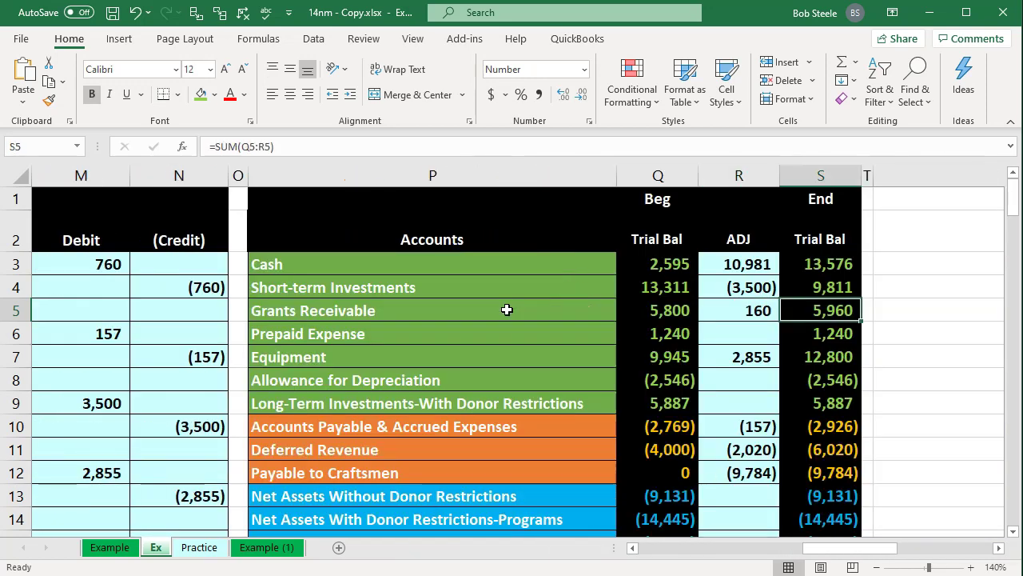
left_click(505, 308)
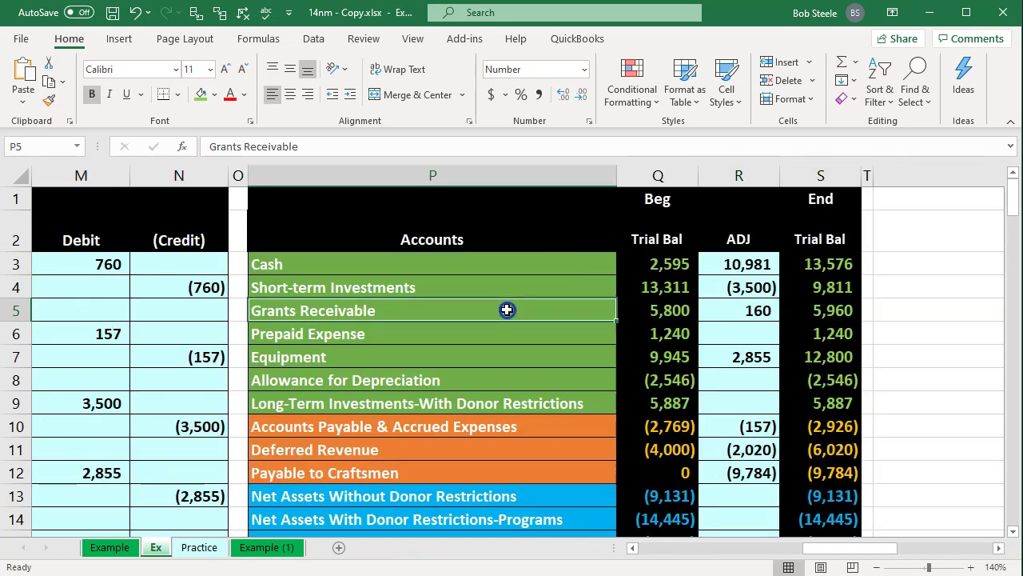
Step: Review the trial balance account list in column P from Cash in P3 to Salaries Expense in P28
left_click(530, 263)
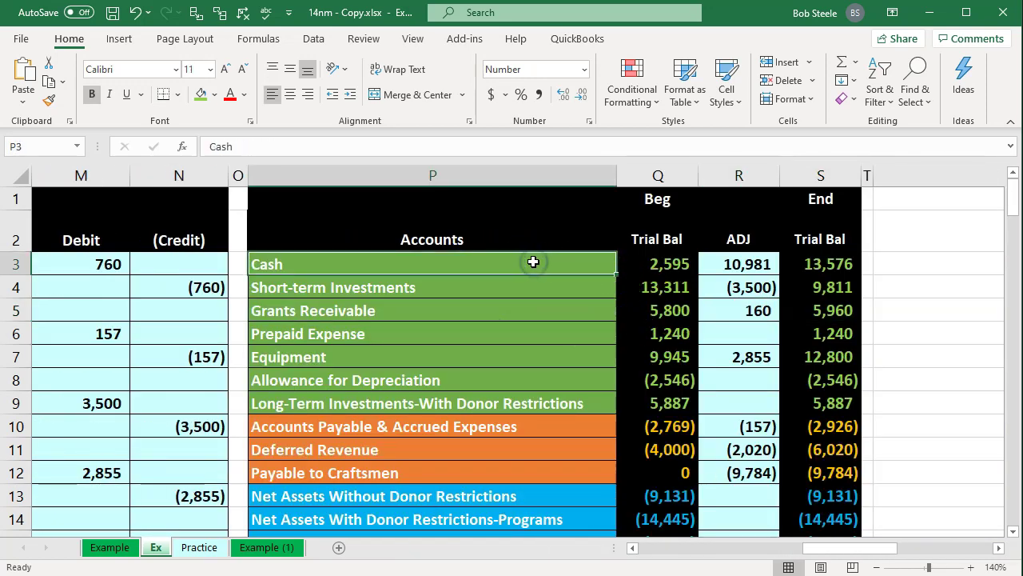
key("Down")
key("Down")
key("Down")
key("Down")
key("Down")
key("Down")
key("Down")
key("Down")
key("Down")
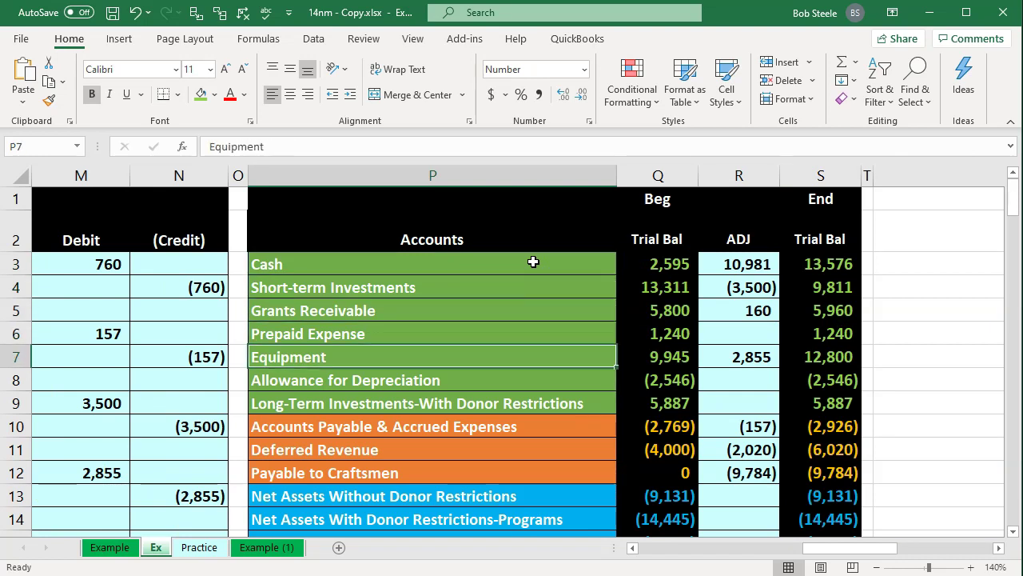
key("Down")
key("Down")
key("Down")
key("Down")
key("Down")
key("Up")
key("Up")
key("Up")
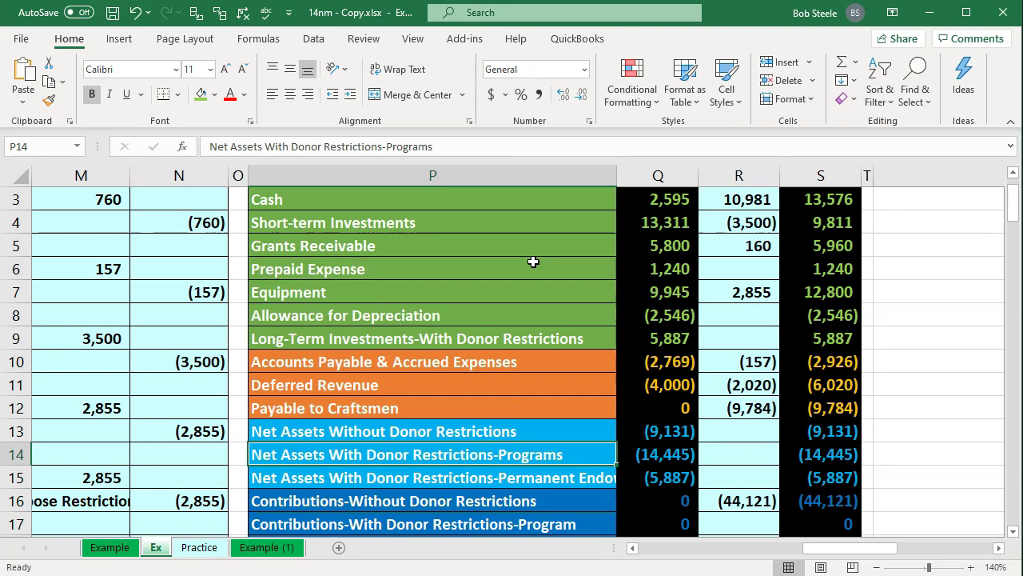
key("Down")
key("Down")
key("Down")
key("Down")
key("Down")
key("Down")
key("Down")
key("Down")
key("Down")
key("Down")
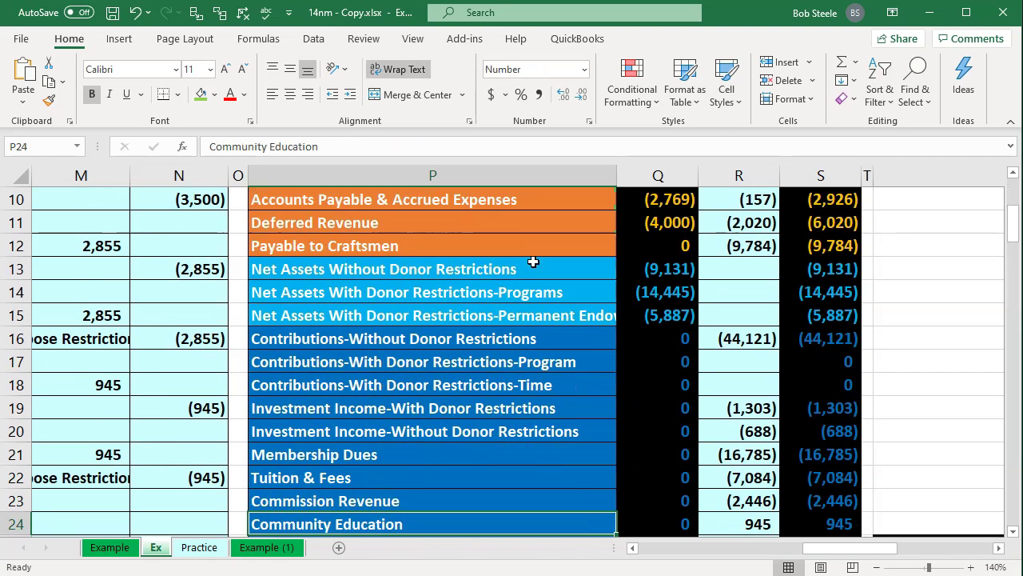
key("Down")
key("Down")
key("Down")
key("Down")
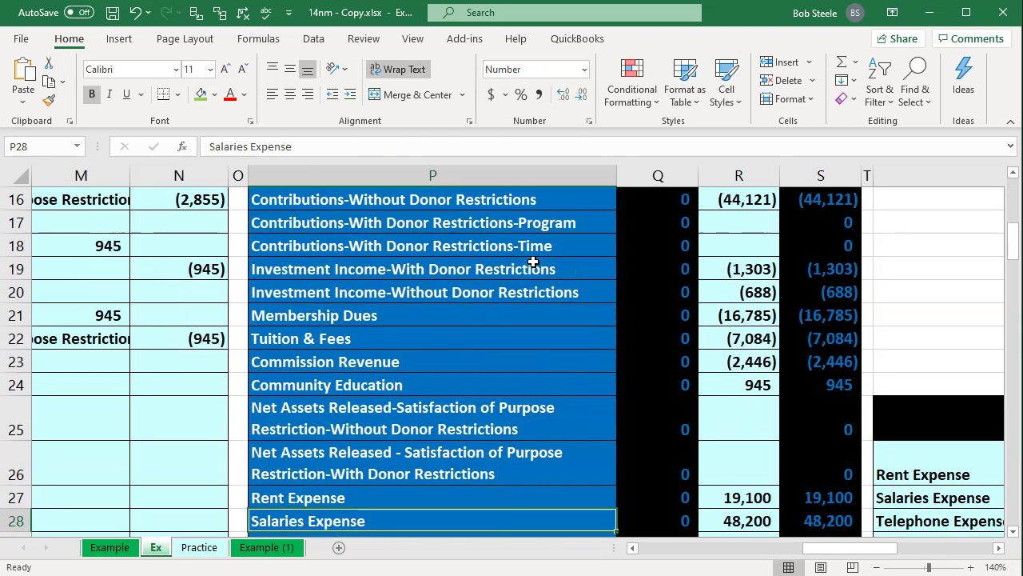
Step: Examine the Short-term Investments row across its beginning balance, adjustment and ending balance
scroll(534, 263, "up", 5)
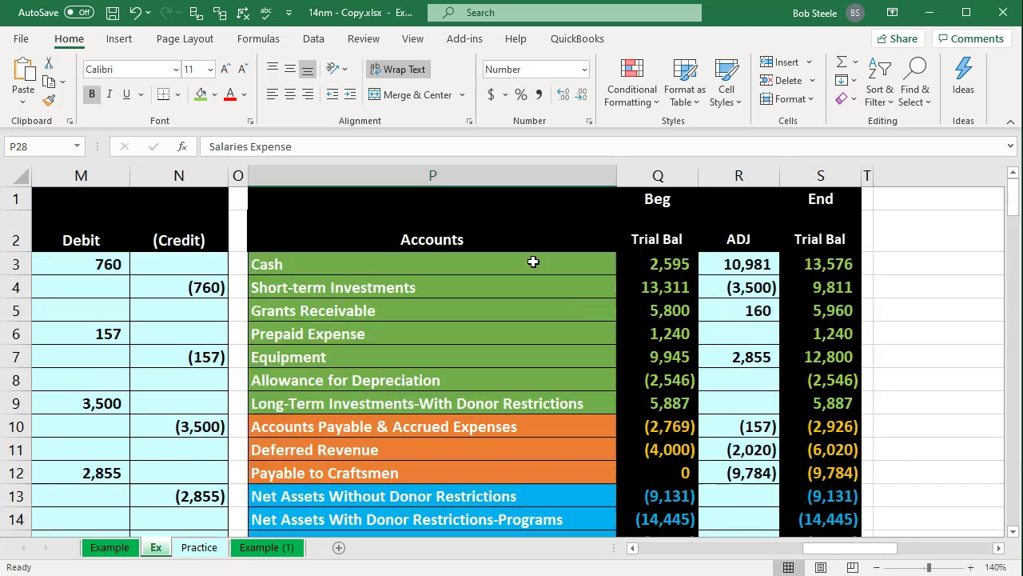
left_click(658, 279)
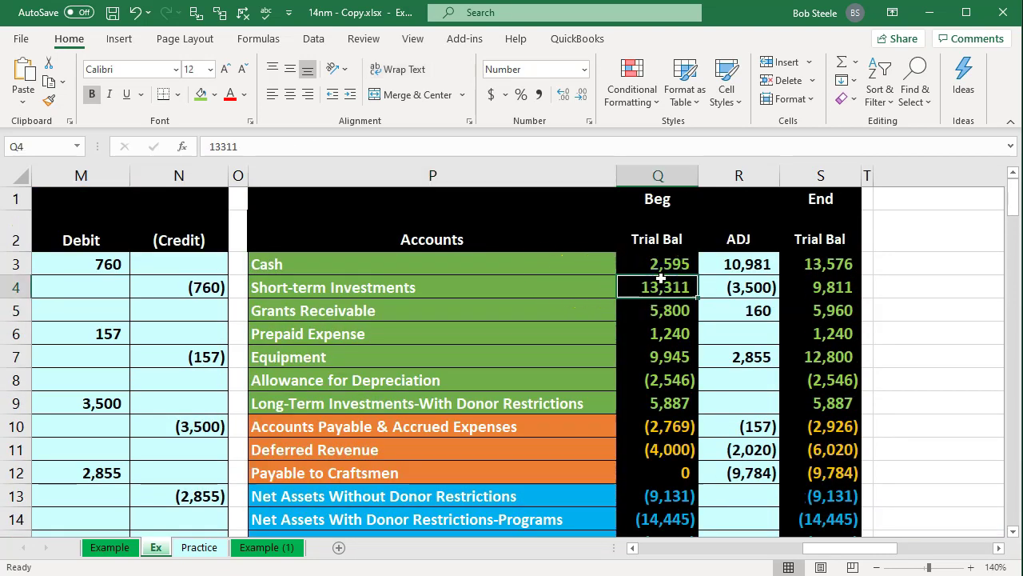
key("Right")
key("Right")
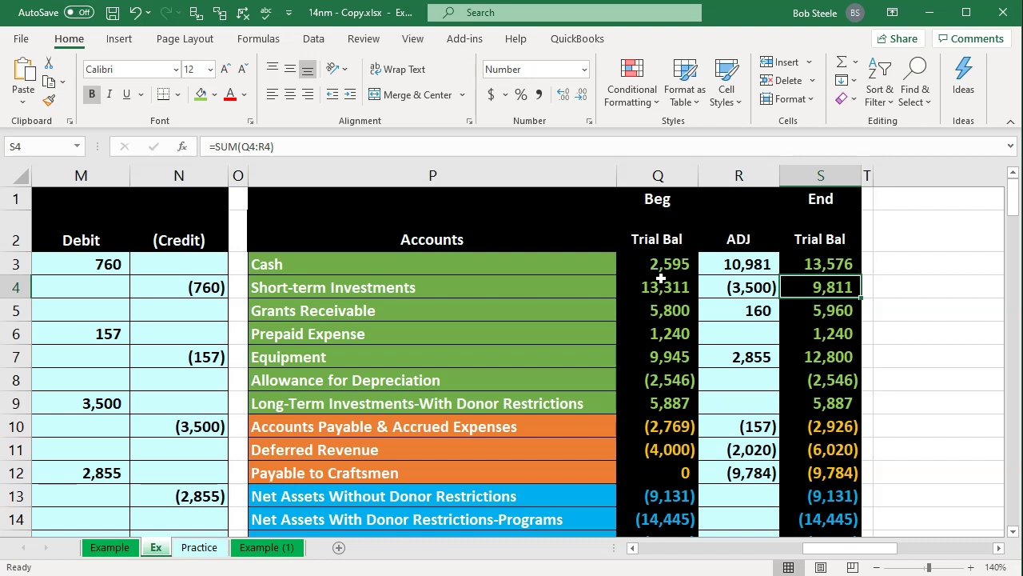
key("Right")
key("Right")
key("Left")
key("Left")
key("Left")
key("Left")
key("Left")
key("Left")
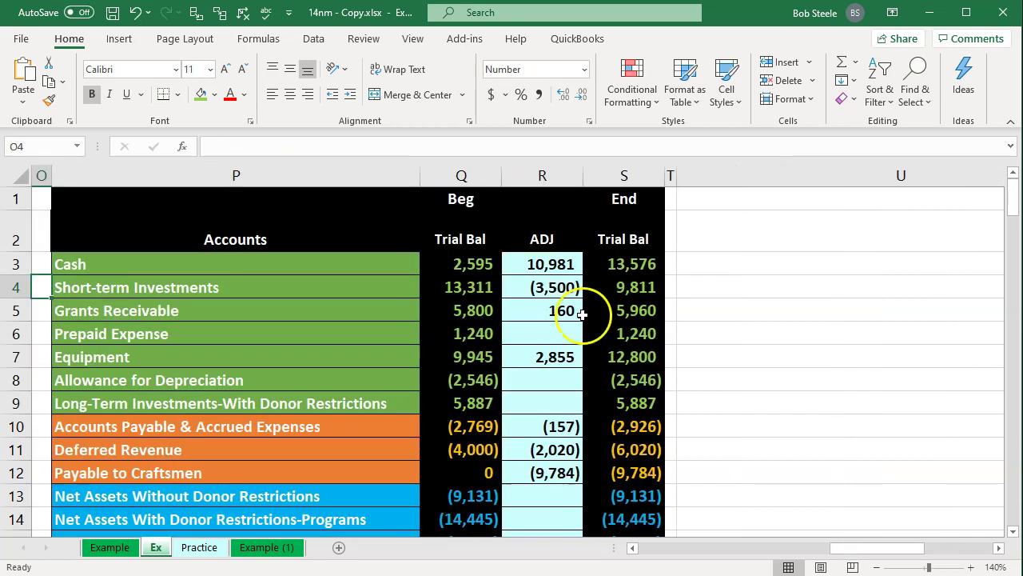
Step: Follow the Equipment row from Q7 to its ending balance and review the ending trial balance column down through the revenue accounts
left_click(492, 348)
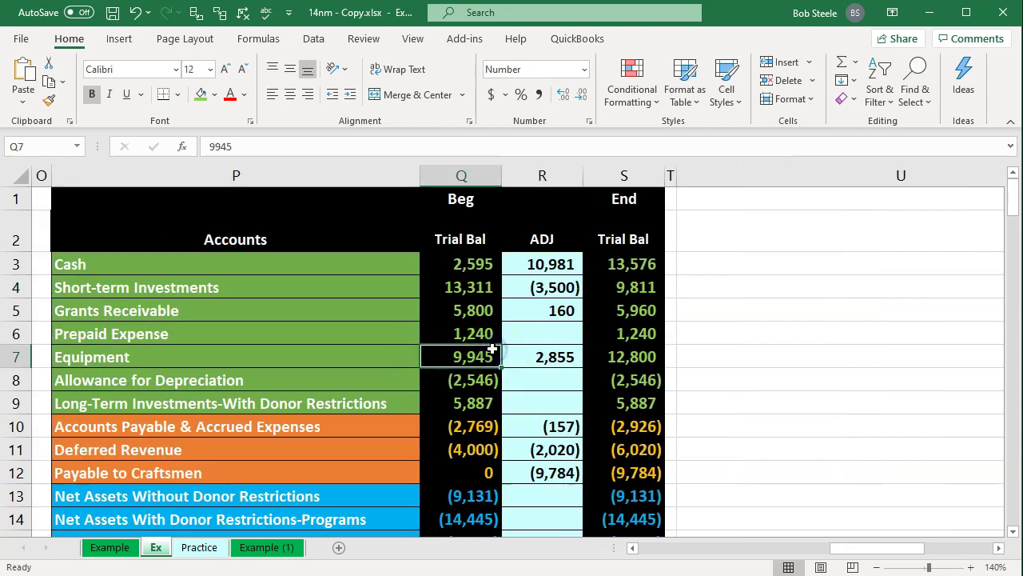
key("Right")
key("Right")
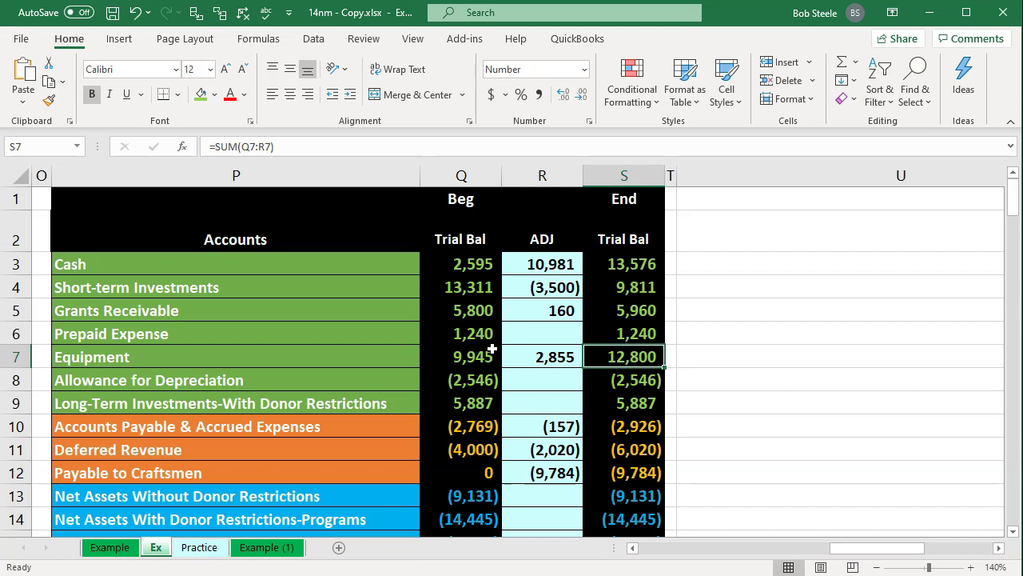
key("Down")
key("Down")
key("Down")
key("Down")
key("Down")
key("Down")
key("Down")
key("Down")
key("Down")
key("Down")
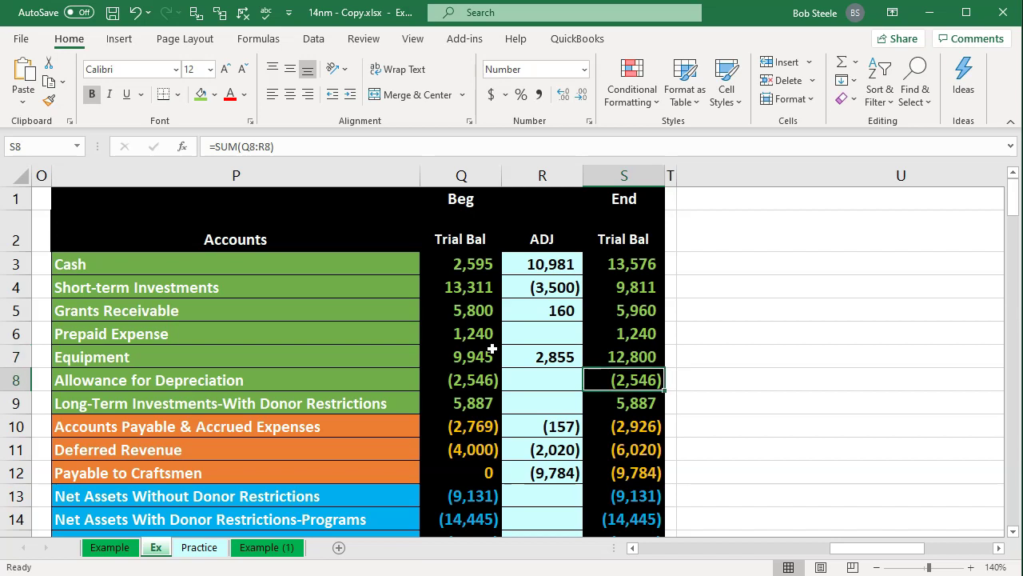
key("Down")
key("Down")
key("Down")
key("Down")
key("Down")
key("Down")
key("Down")
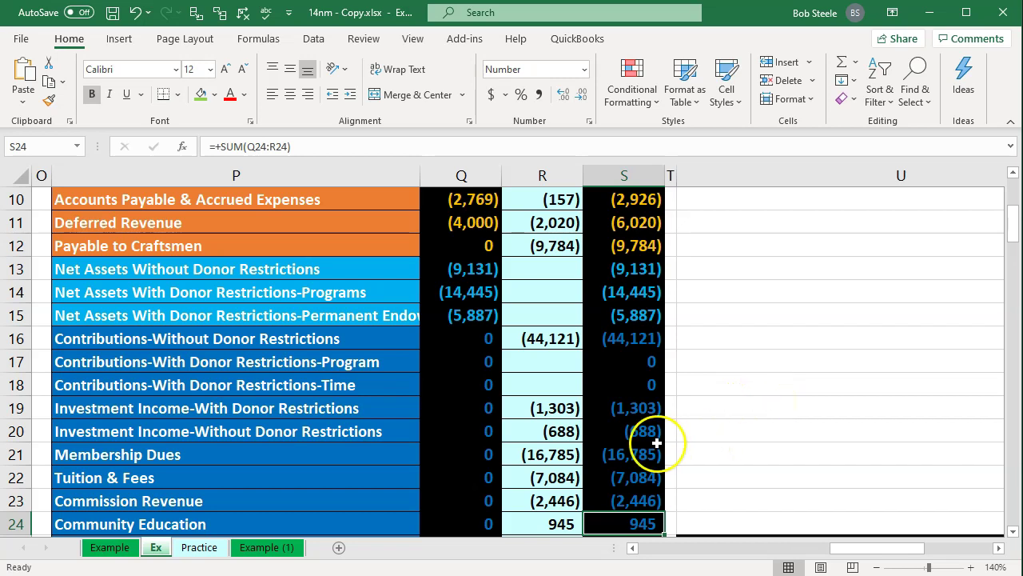
left_click(607, 453)
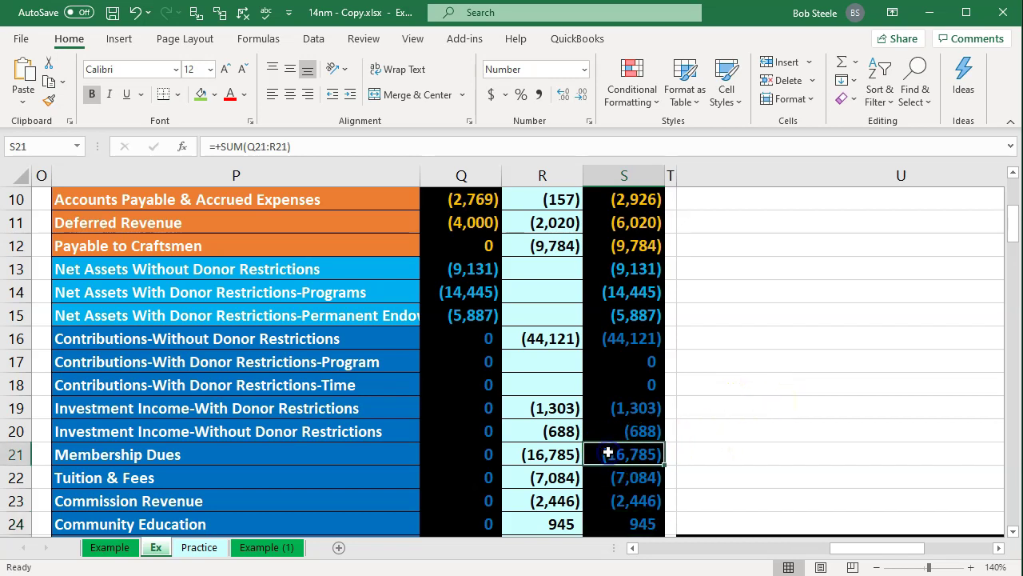
scroll(607, 453, "down", 1)
scroll(608, 452, "down", 1)
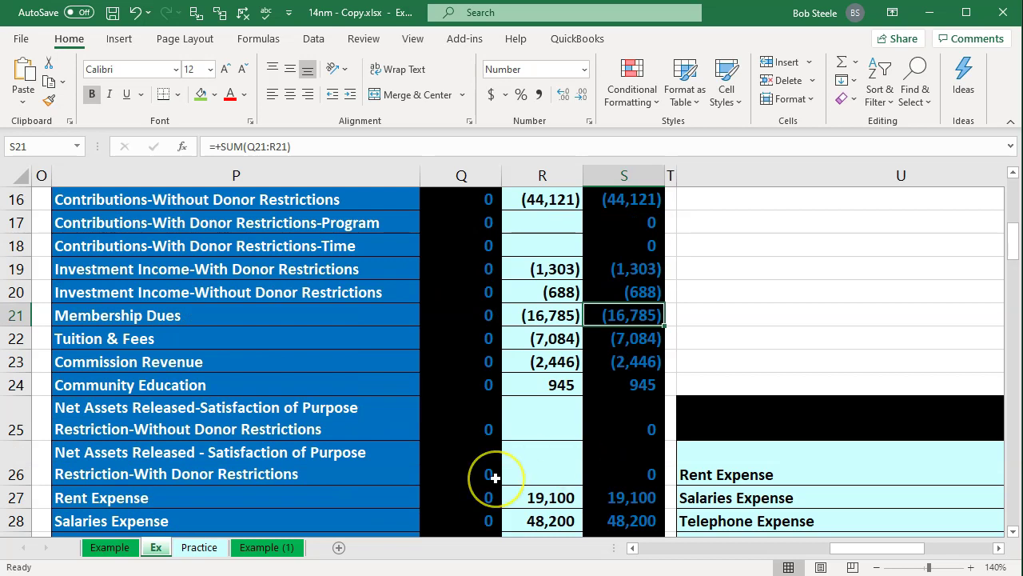
scroll(495, 478, "up", 1)
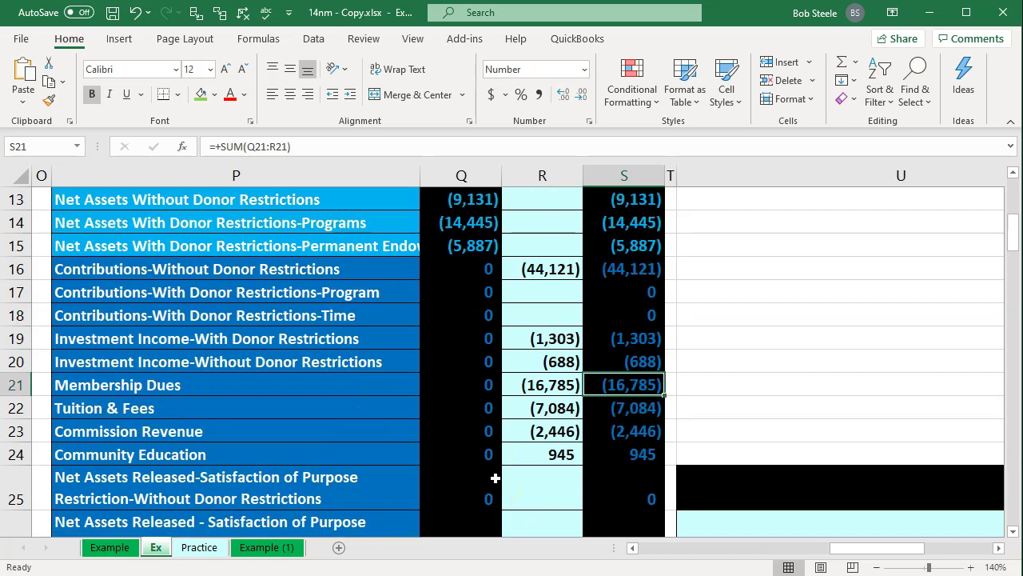
Step: Examine the Investment Income-With Donor Restrictions account in P19 and the three Contributions accounts in P16 to P18
left_click(267, 337)
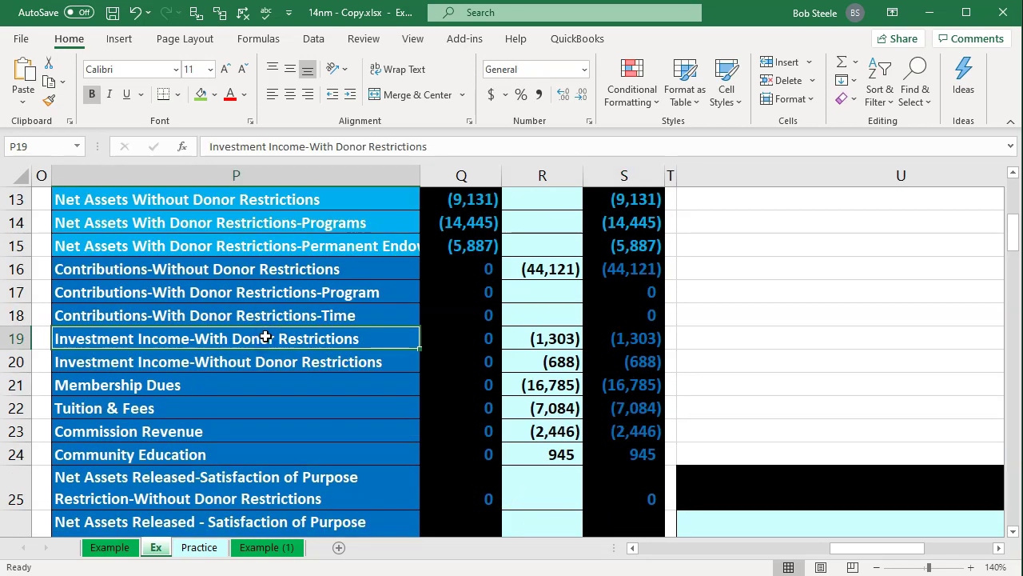
key("Up")
key("Up")
key("Up")
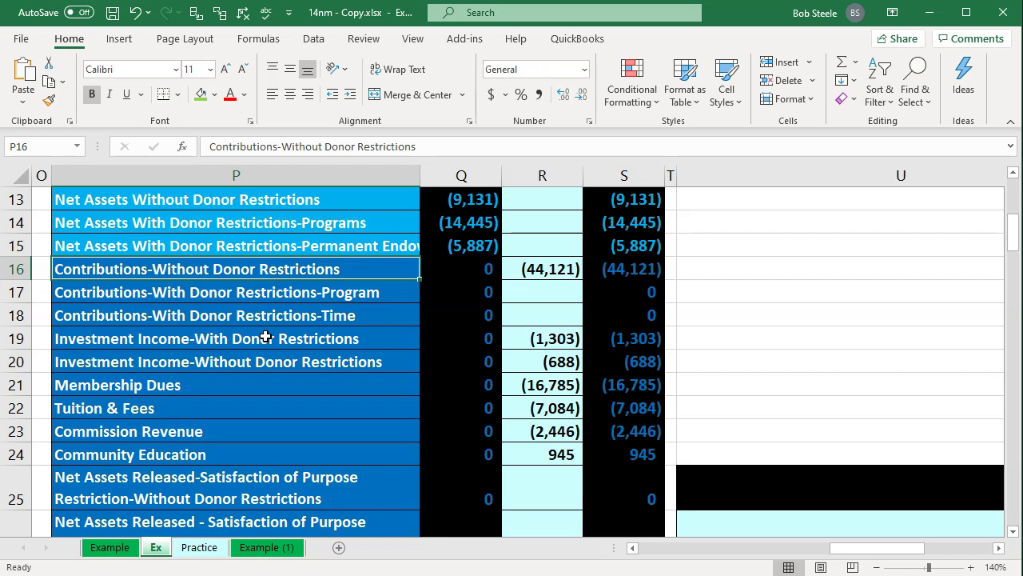
key("Down")
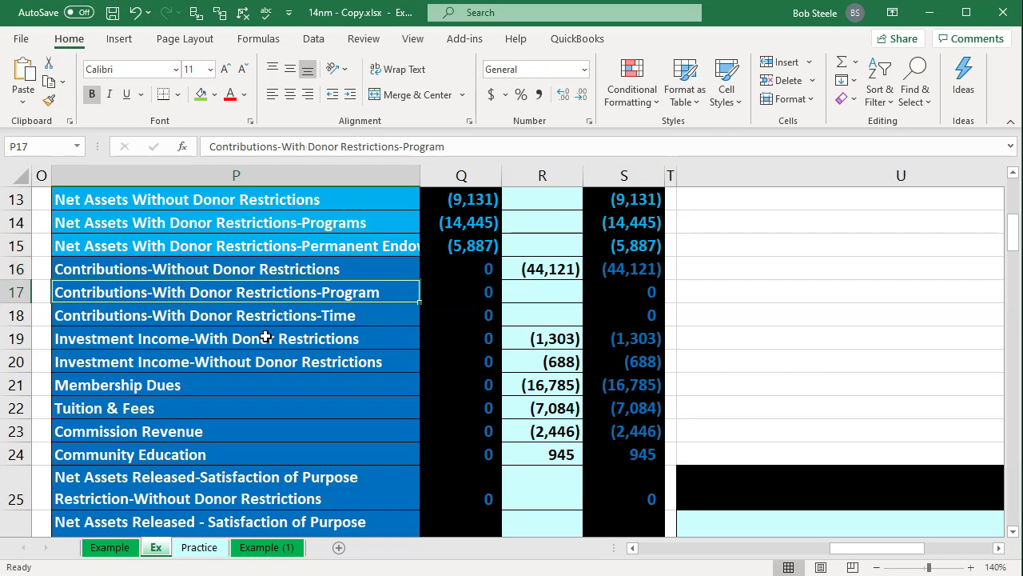
key("Down")
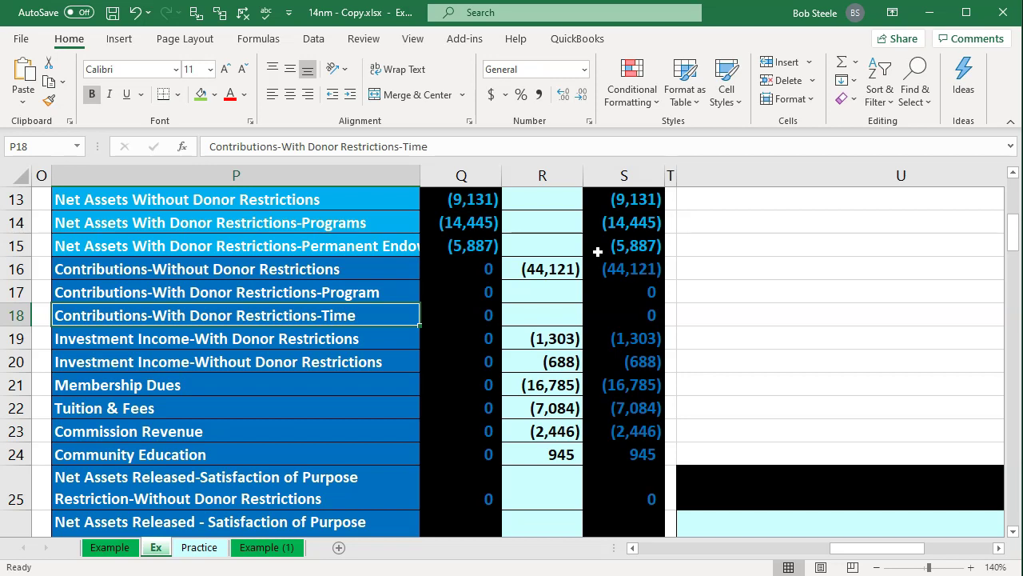
Step: Review the expense accounts in column P from Rent Expense in P27 to Supplies Expense in P32
left_click(418, 385)
scroll(419, 385, "down", 3)
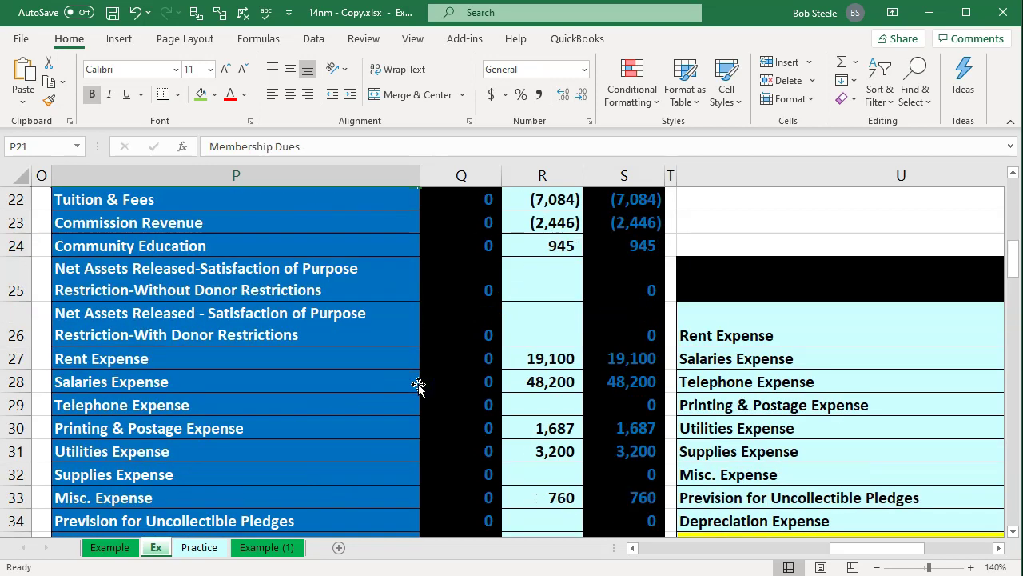
scroll(418, 384, "down", 1)
left_click(345, 289)
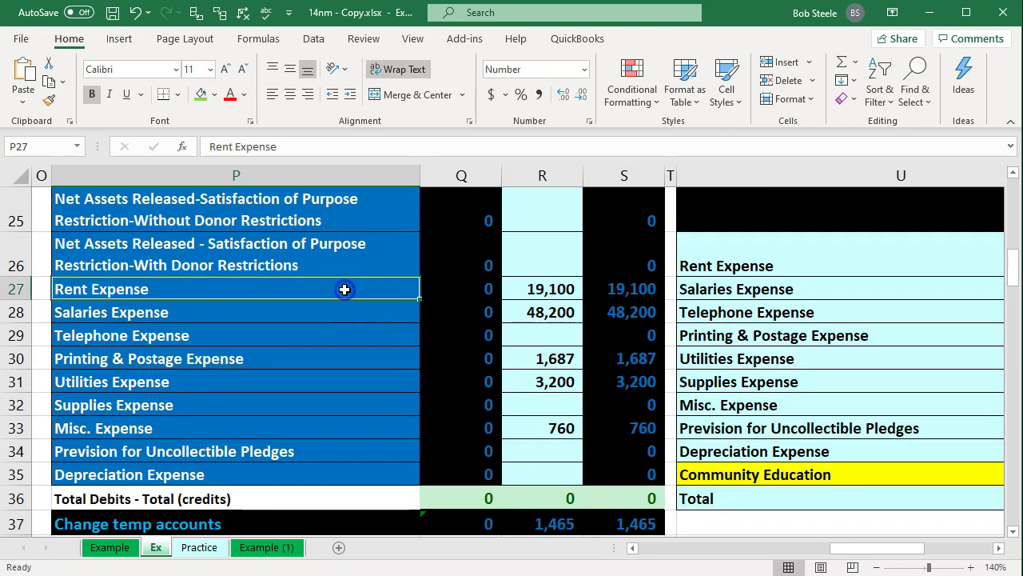
key("Down")
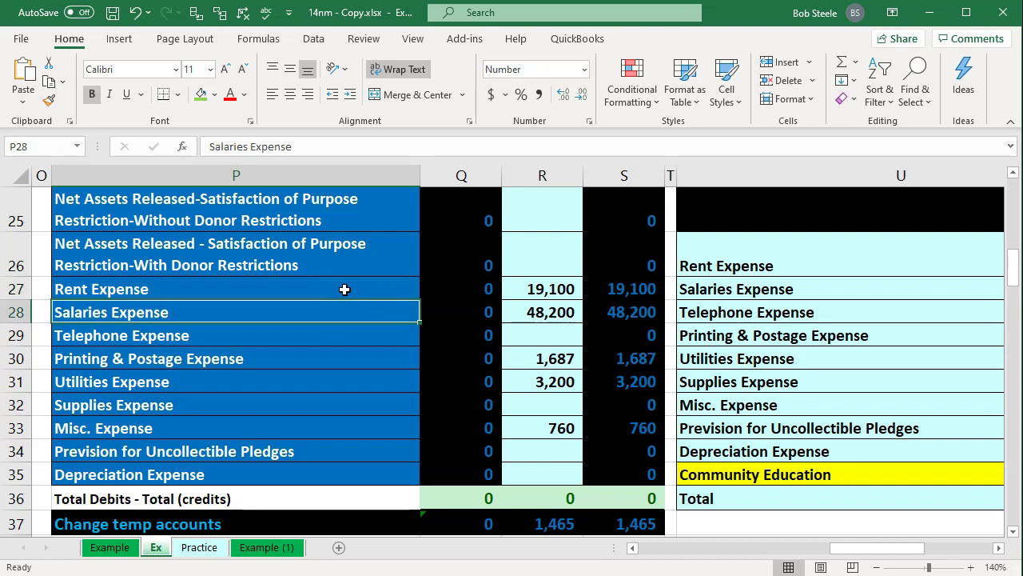
key("Down")
key("Down")
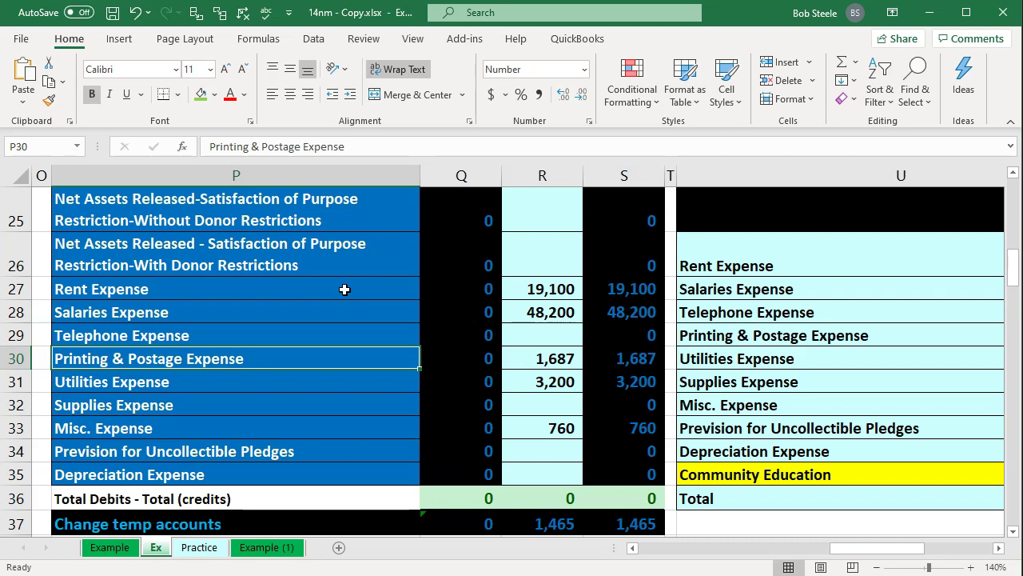
key("Up")
key("Up")
key("Up")
key("Down")
key("Down")
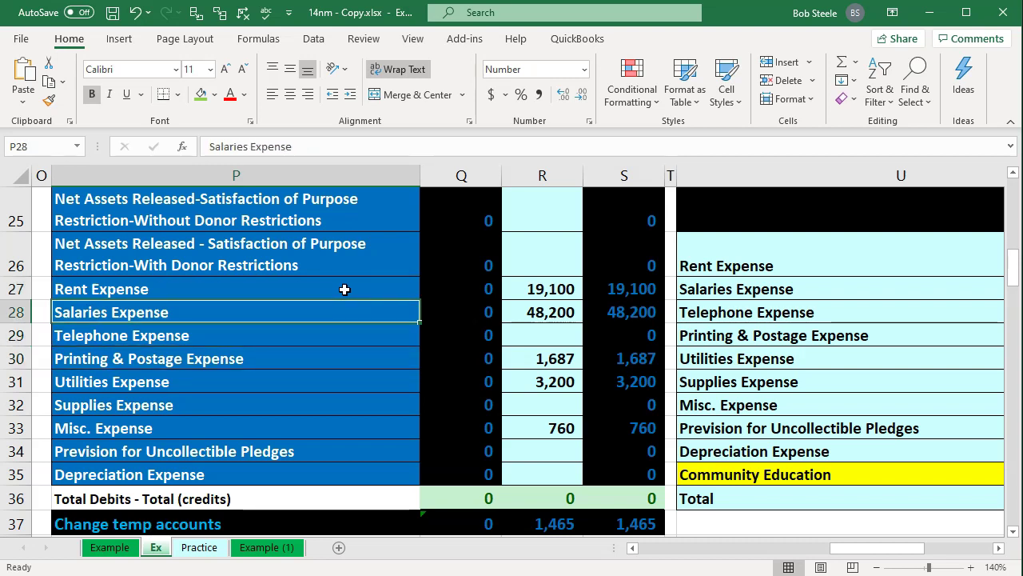
key("Down")
key("Down")
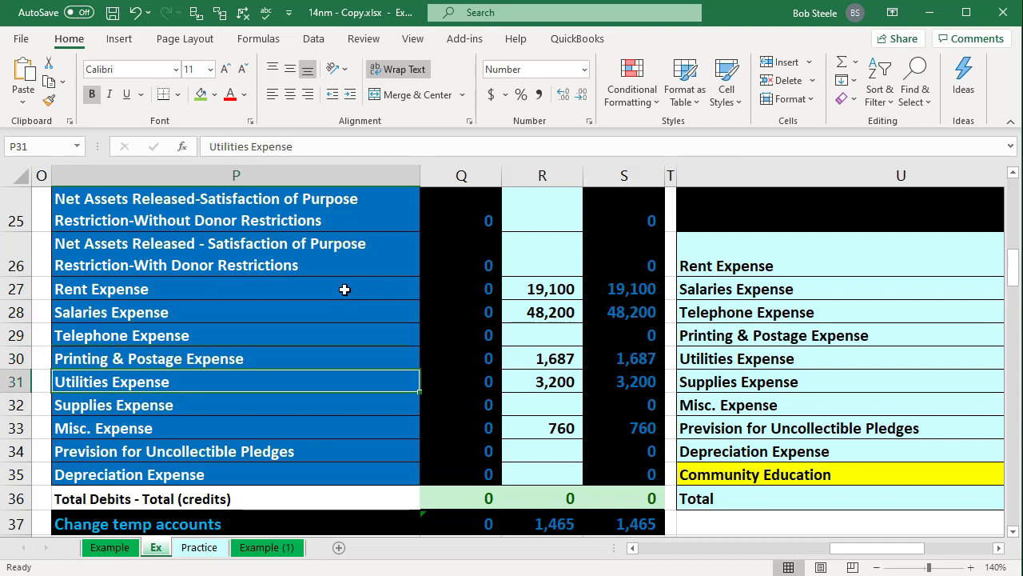
key("Down")
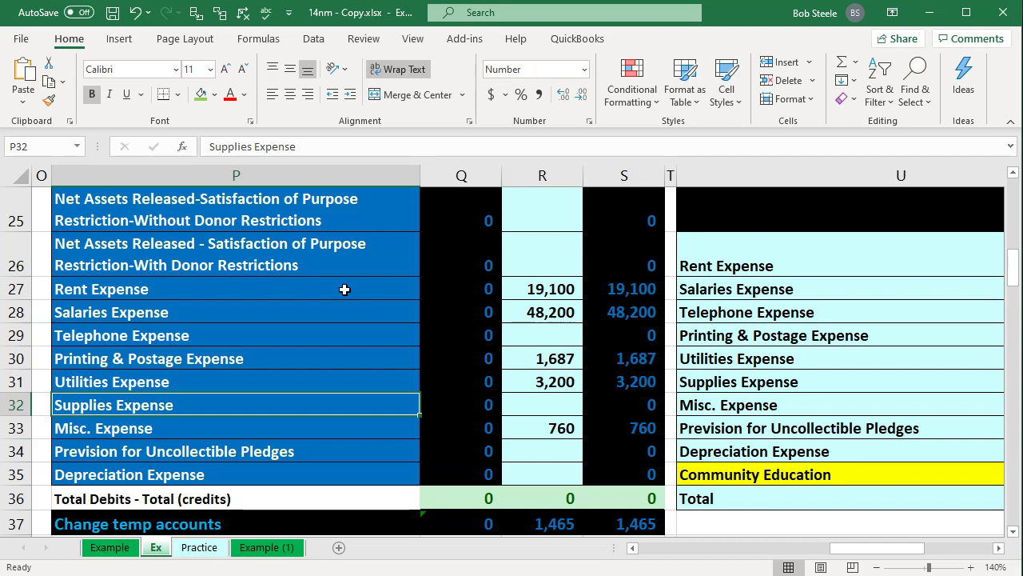
Step: Go across row 25 to the expense allocation table and select its Total heading in Z25 to inspect the program columns
scroll(532, 400, "up", 4)
scroll(532, 399, "left", 2)
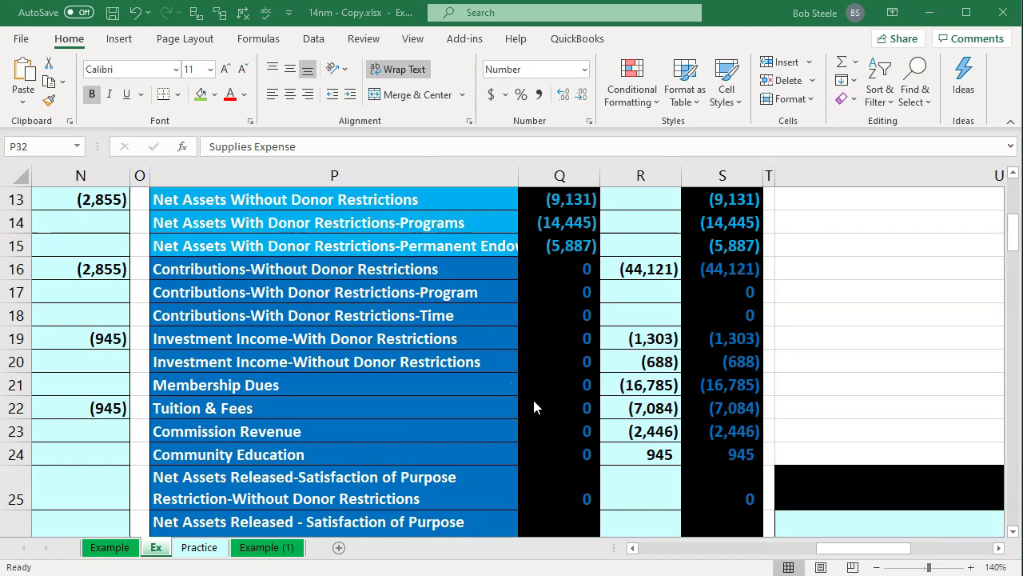
scroll(533, 400, "down", 1)
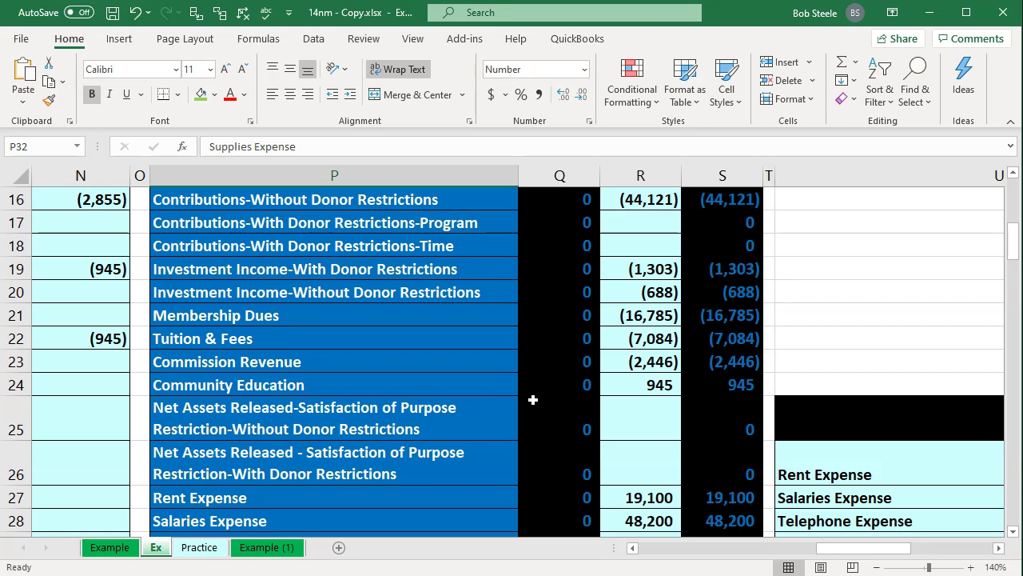
left_click(550, 411)
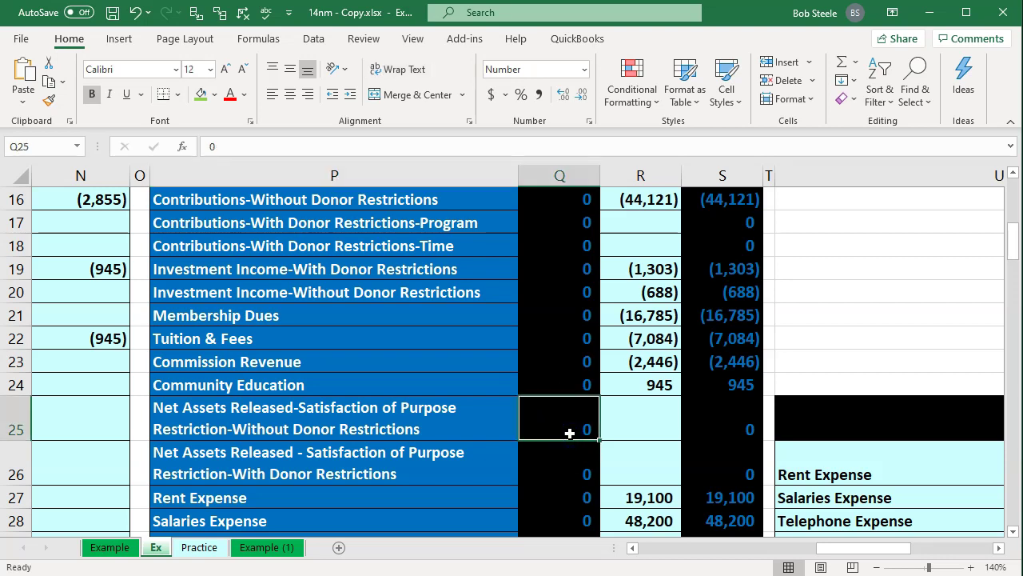
key("Right")
key("Right")
key("Right")
key("Right")
key("Right")
key("Right")
key("Right")
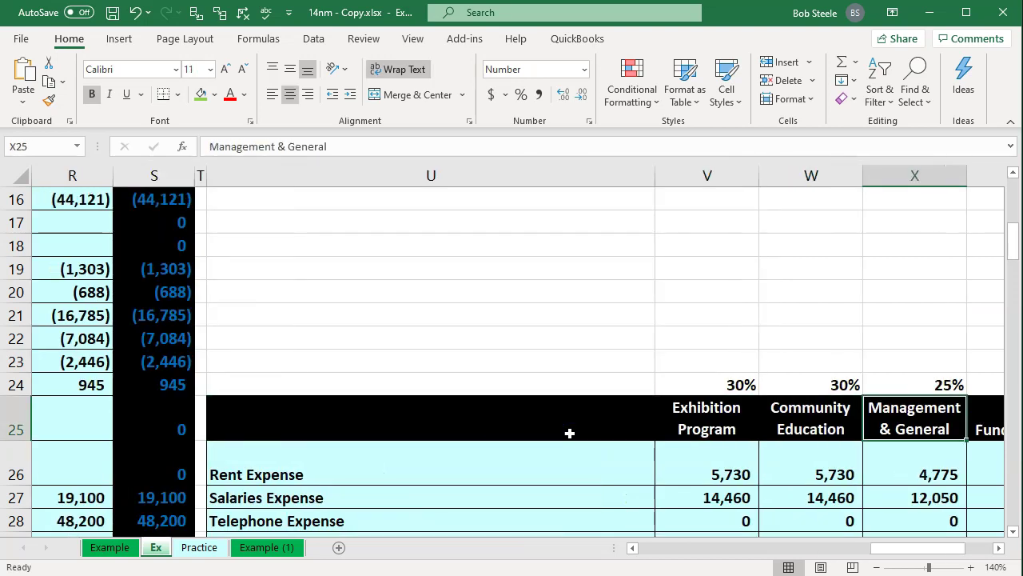
key("Right")
key("Right")
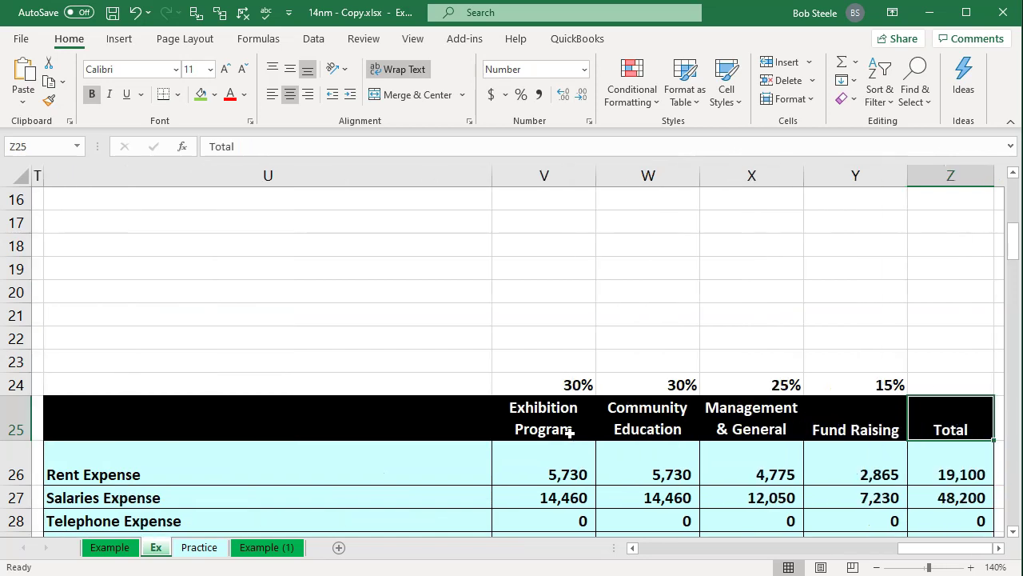
Step: Examine the Exhibition Program heading in V25, its allocation percentage in V24 and the Rent Expense label in U26
scroll(577, 367, "down", 2)
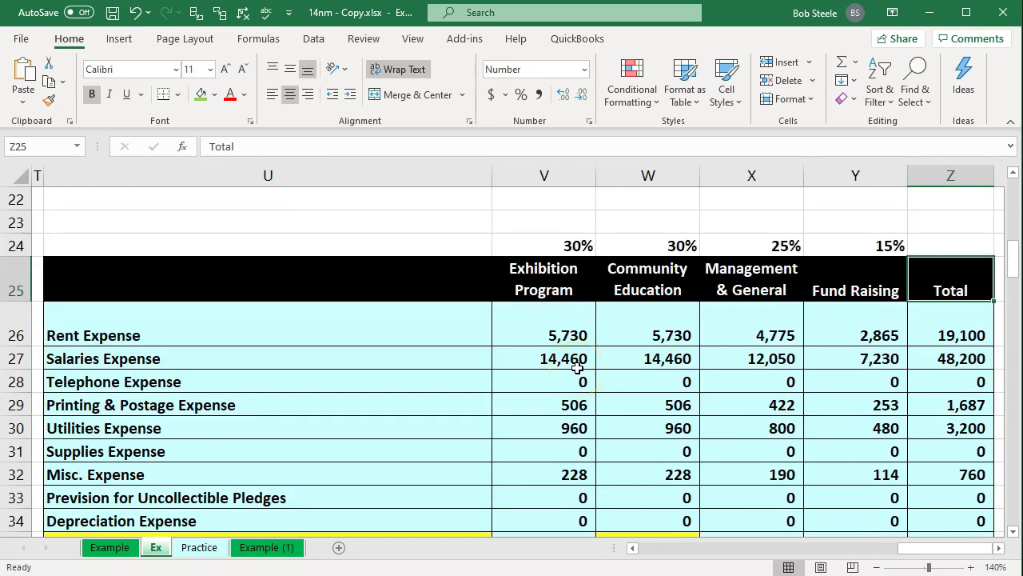
left_click(555, 289)
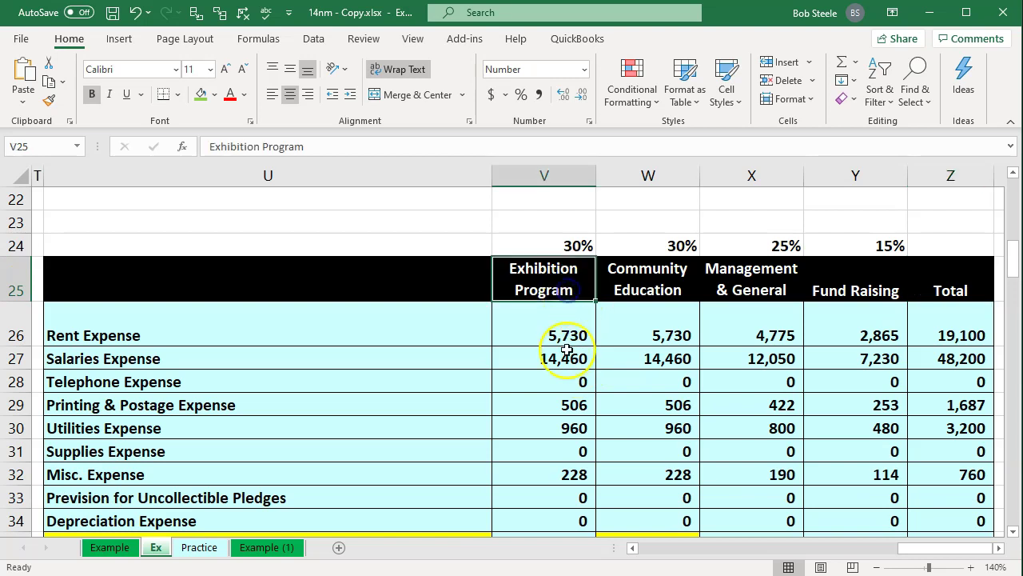
key("Up")
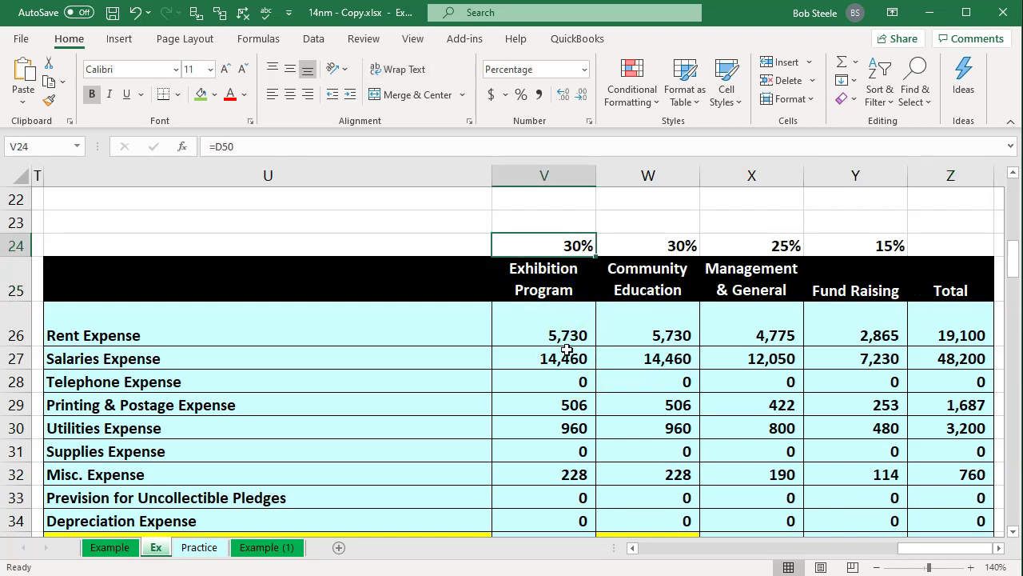
key("Down")
key("Down")
key("Left")
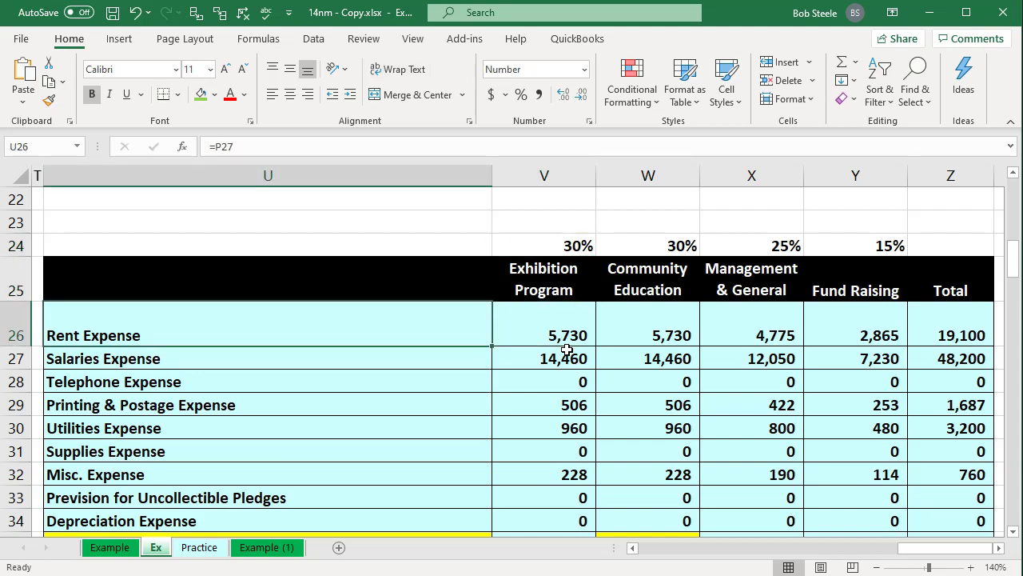
key("Right")
key("Up")
key("Up")
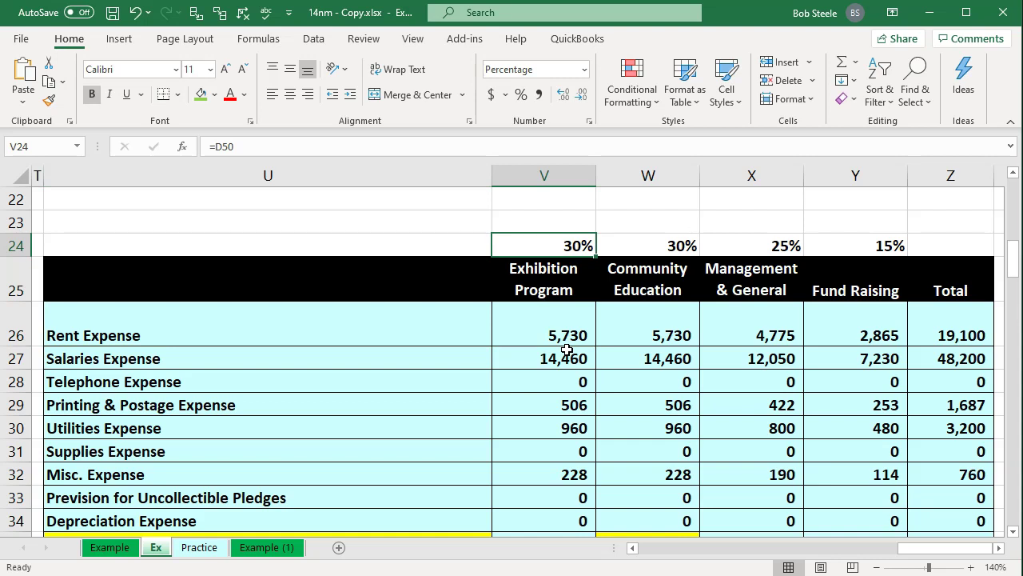
Step: Follow the Rent Expense allocation in row 26 across the program columns to its total in Z26
key("Down")
key("Down")
key("Right")
key("Right")
key("Right")
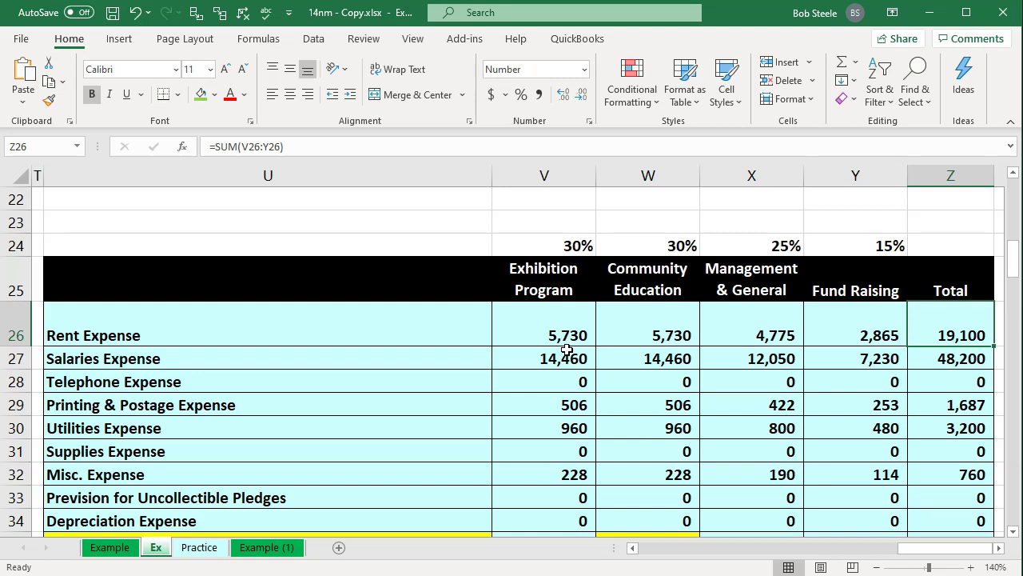
Step: Go down to the Statement of Activities and review its revenue and other support lines in column U
left_click(460, 424)
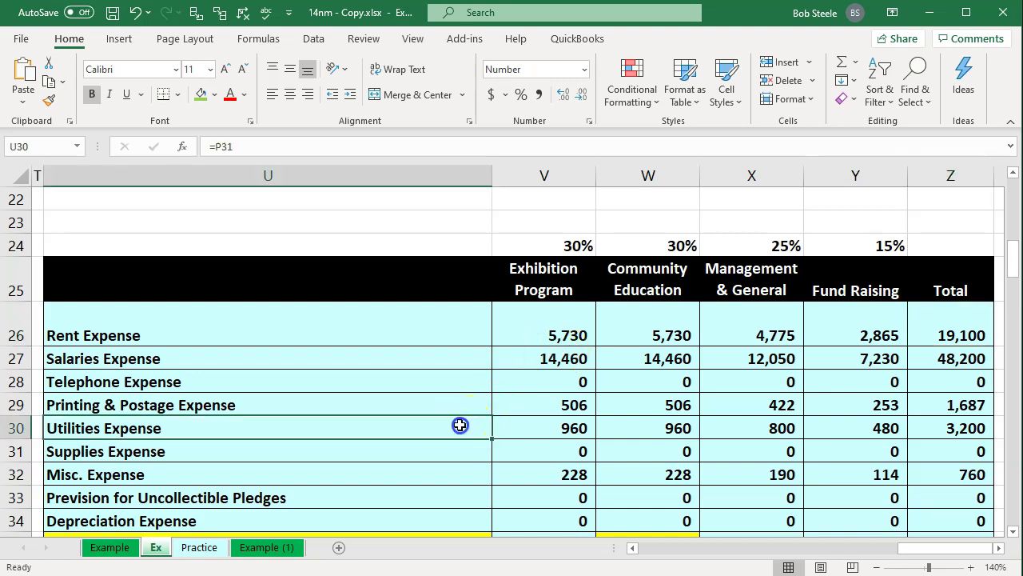
scroll(459, 425, "down", 10)
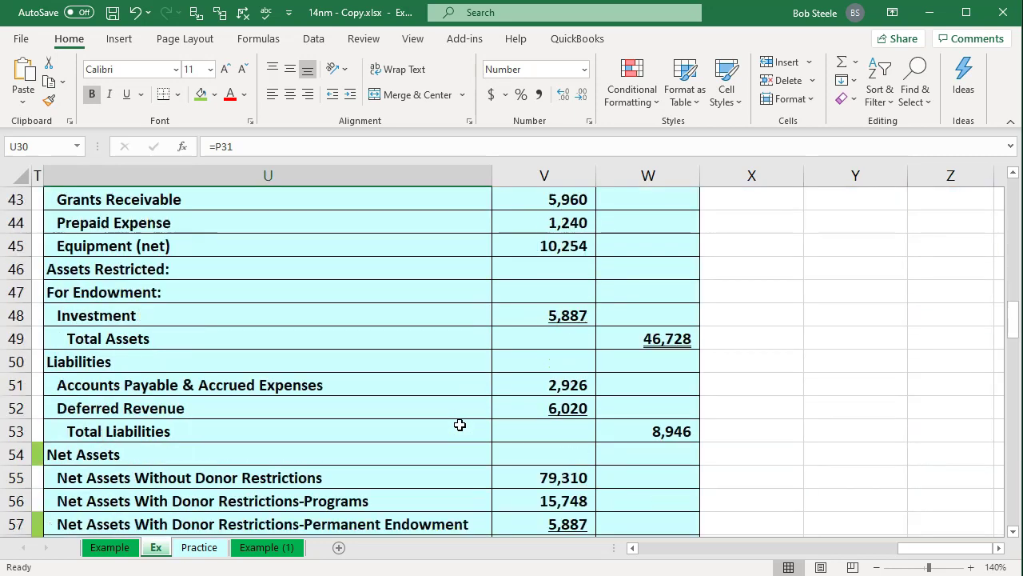
scroll(460, 425, "down", 3)
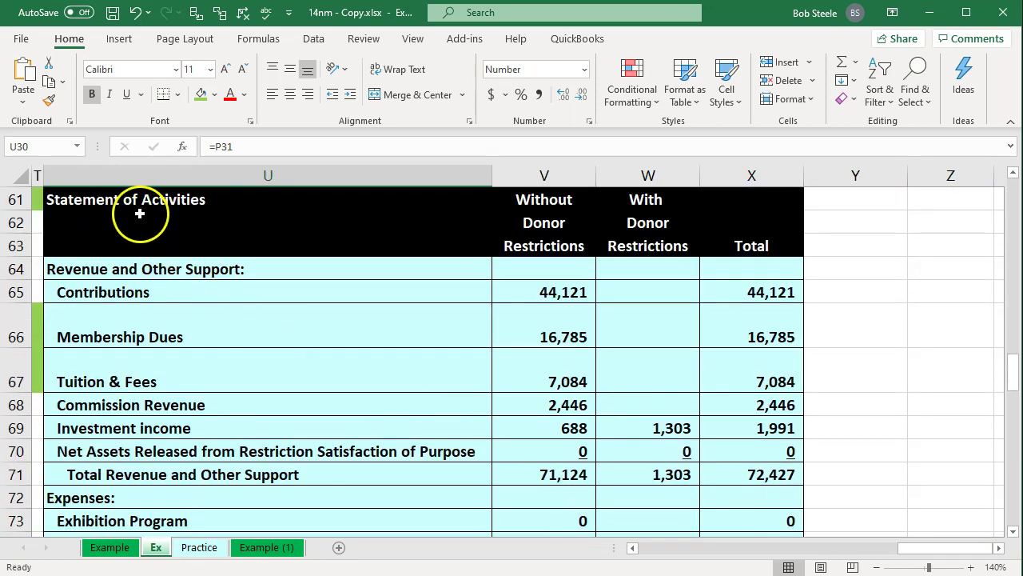
left_click(137, 213)
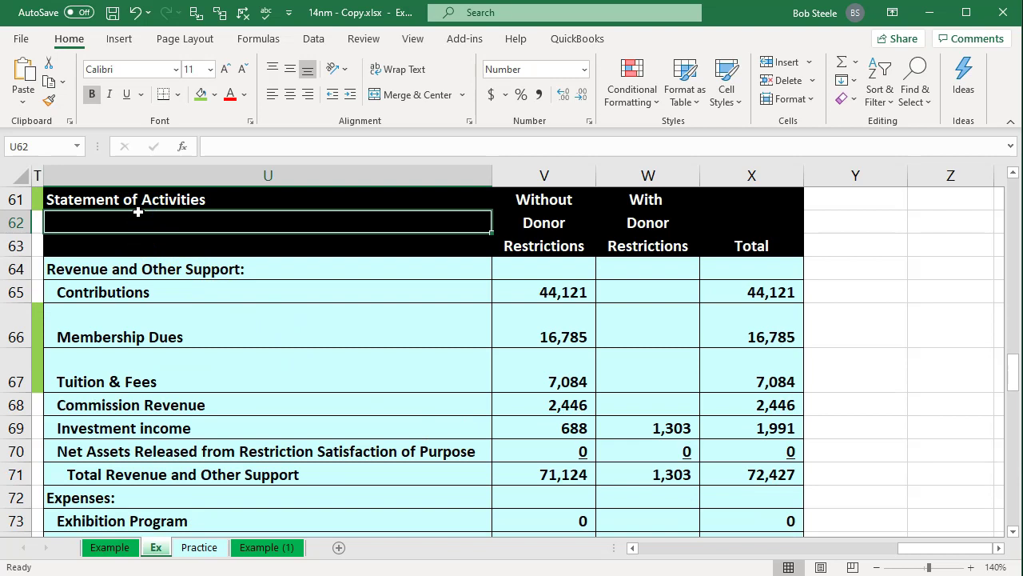
key("Down")
key("Down")
key("Down")
key("Down")
key("Down")
key("Down")
key("Down")
key("Down")
key("Down")
key("Down")
key("Down")
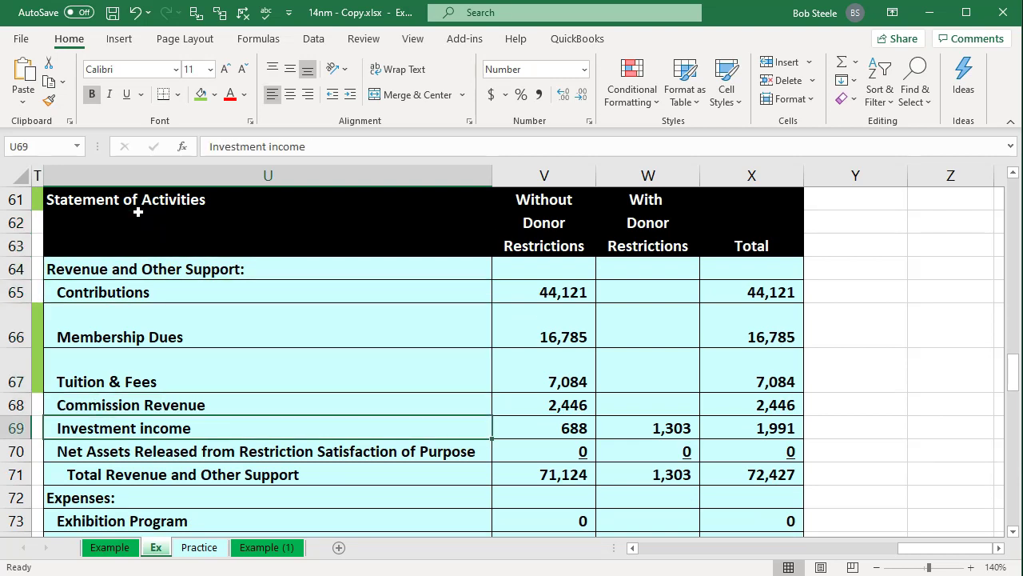
Step: Review the expense lines down past Total Expenses in U77 and return to Exhibition Program in U73
key("Down")
key("Down")
key("Down")
key("Down")
key("Down")
key("Down")
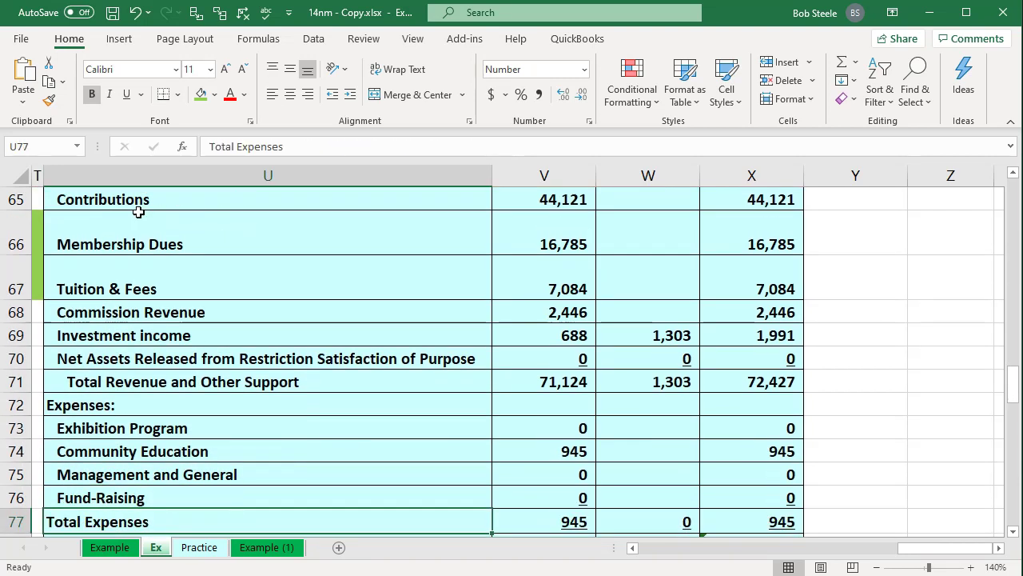
key("Up")
key("Up")
key("Up")
key("Up")
key("Up")
key("Up")
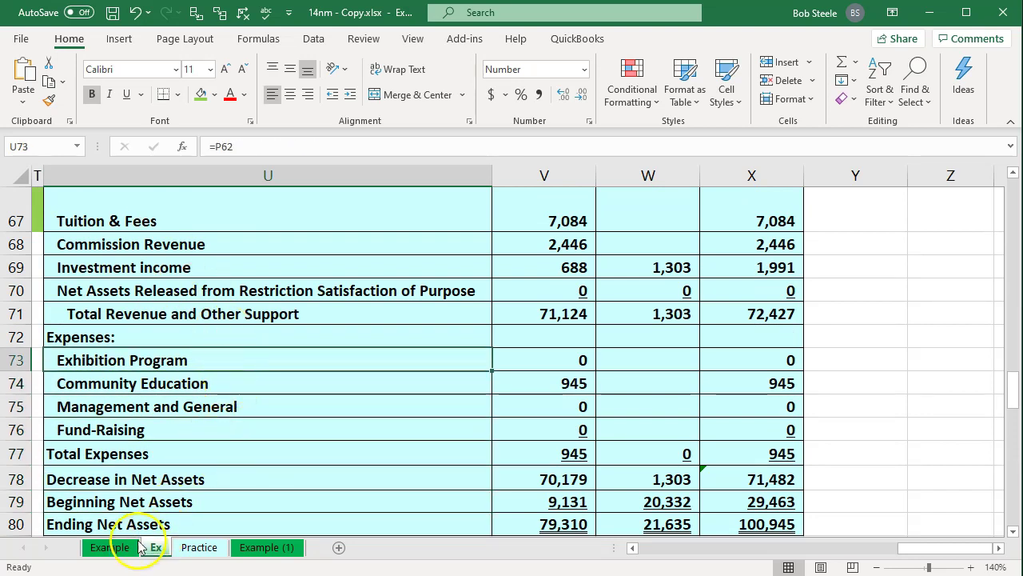
Step: Open the Example sheet and go across from the trial balance's expense accounts to Membership Dues in U66 of the Statement of Activities
left_click(112, 548)
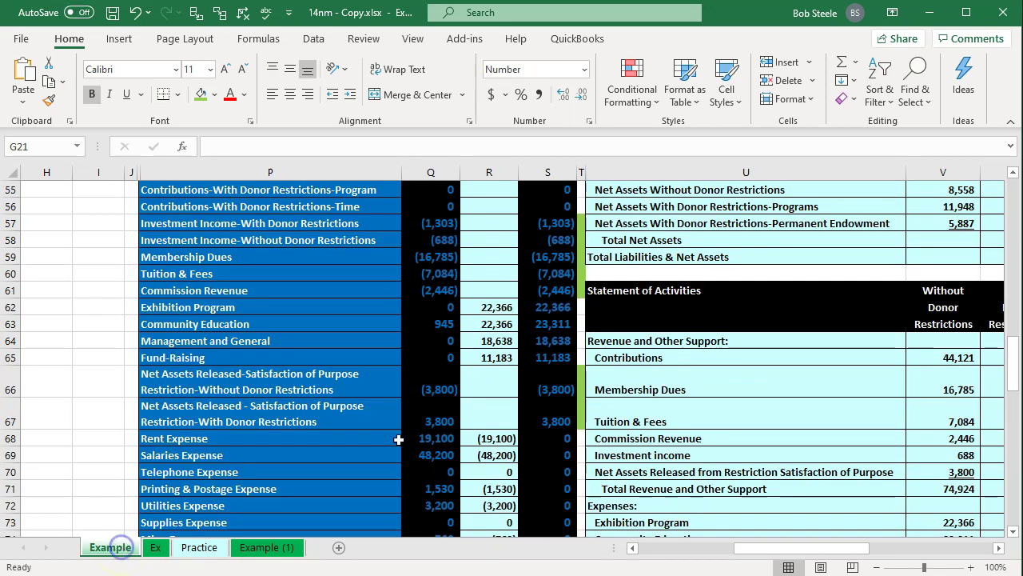
left_click(398, 439)
scroll(400, 437, "up", 2)
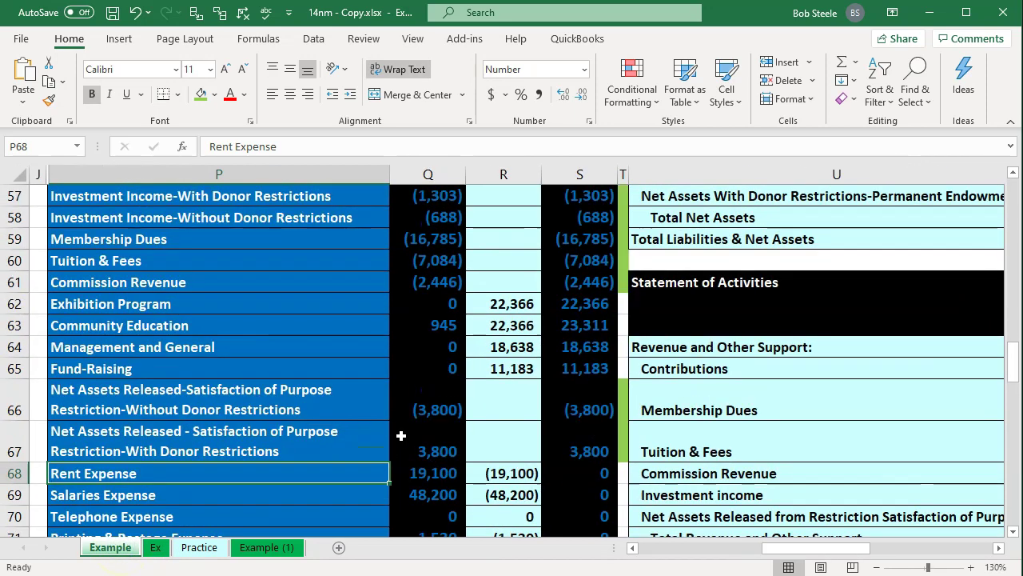
scroll(503, 389, "down", 1)
left_click(503, 388)
key("Right")
key("Right")
key("Right")
key("Right")
scroll(509, 385, "up", 2)
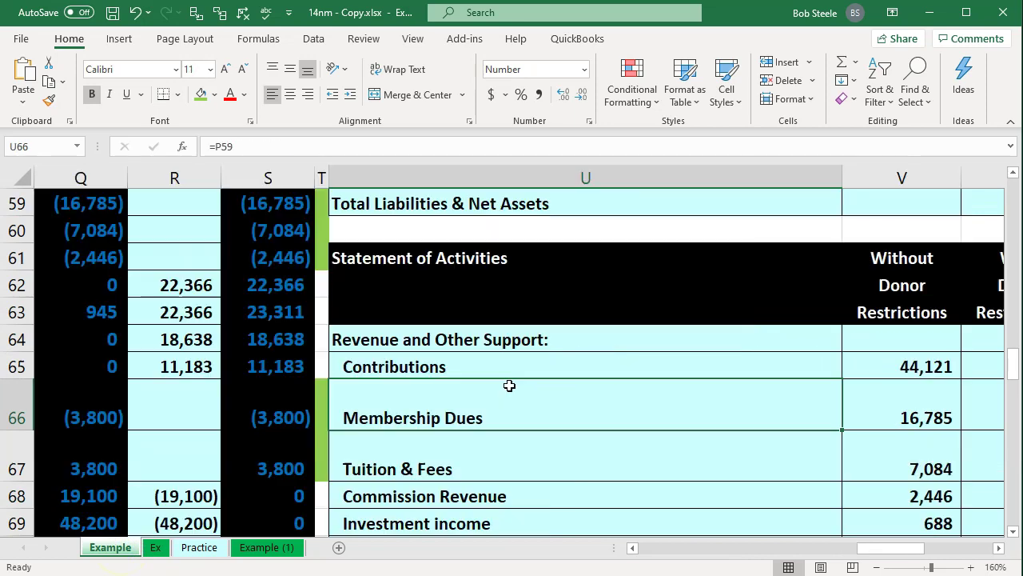
Step: Inspect the Membership Dues total in X66 and select Contributions in U65 to view the revenue lines
key("Right")
key("Right")
key("Right")
scroll(508, 384, "down", 8)
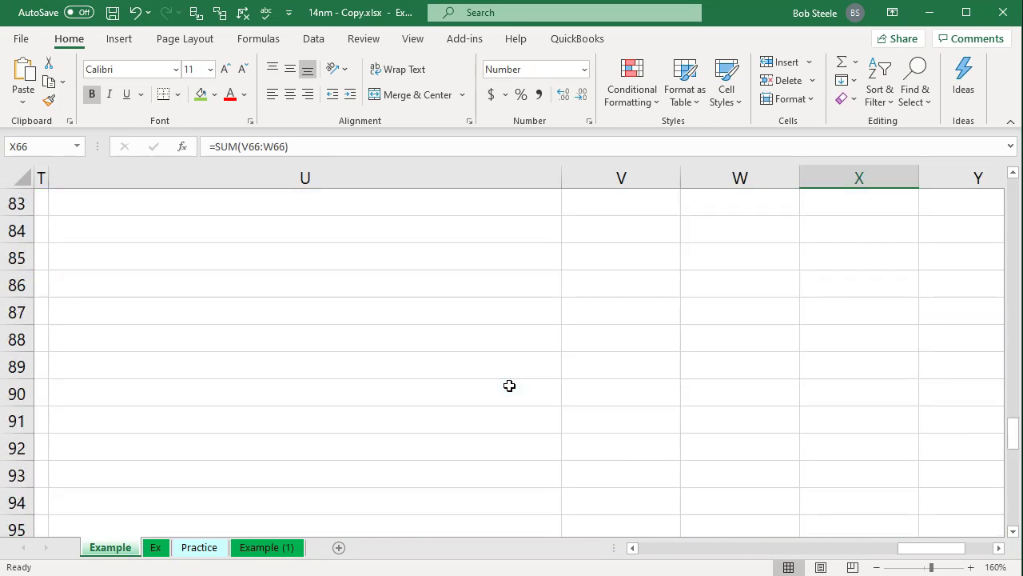
scroll(507, 356, "up", 7)
scroll(506, 356, "up", 1)
left_click(507, 356)
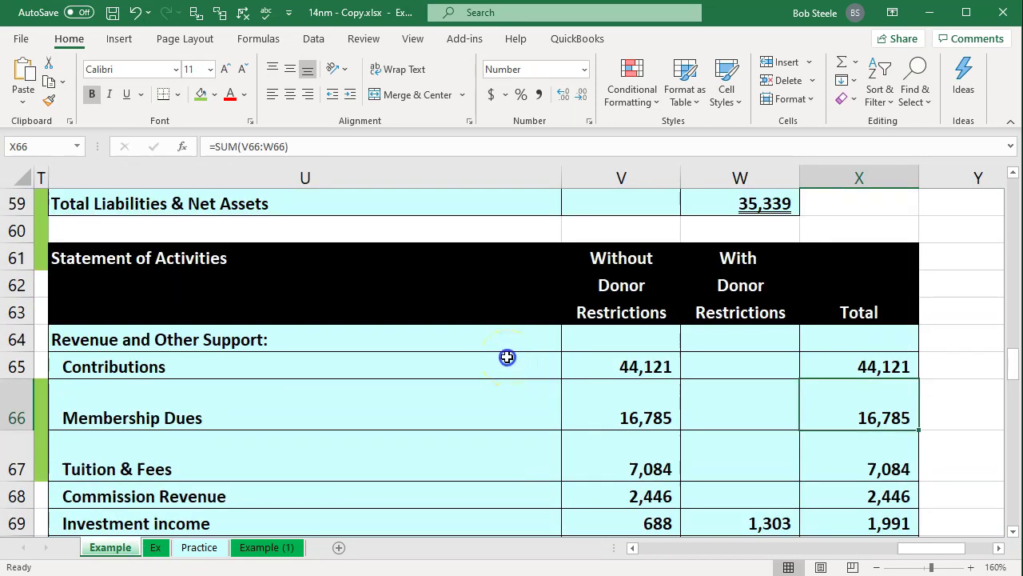
scroll(507, 356, "down", 1)
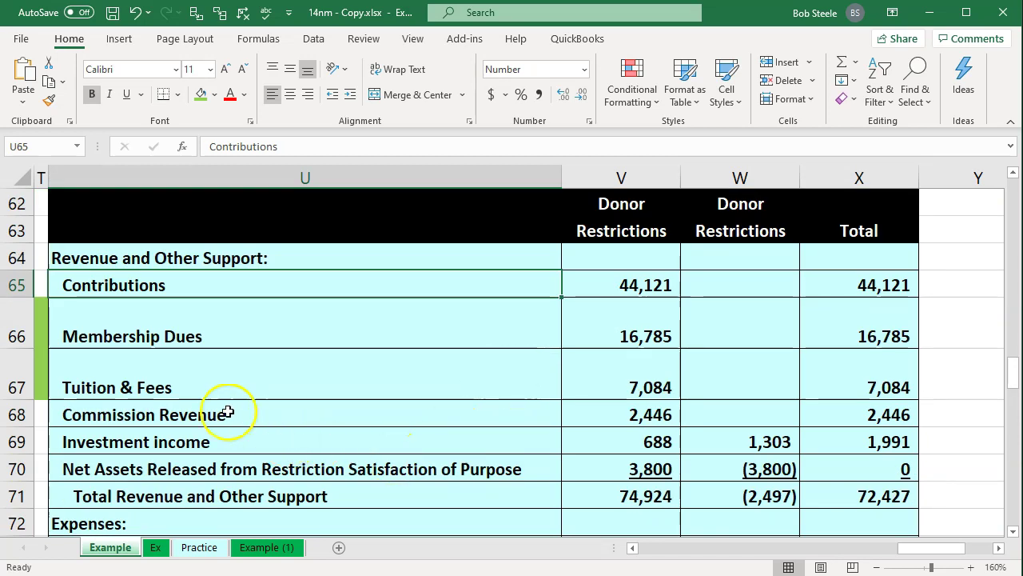
Step: Review the functional expense lines from Exhibition Program in U73 to Fund-Raising in U76
scroll(209, 369, "down", 1)
scroll(198, 396, "down", 1)
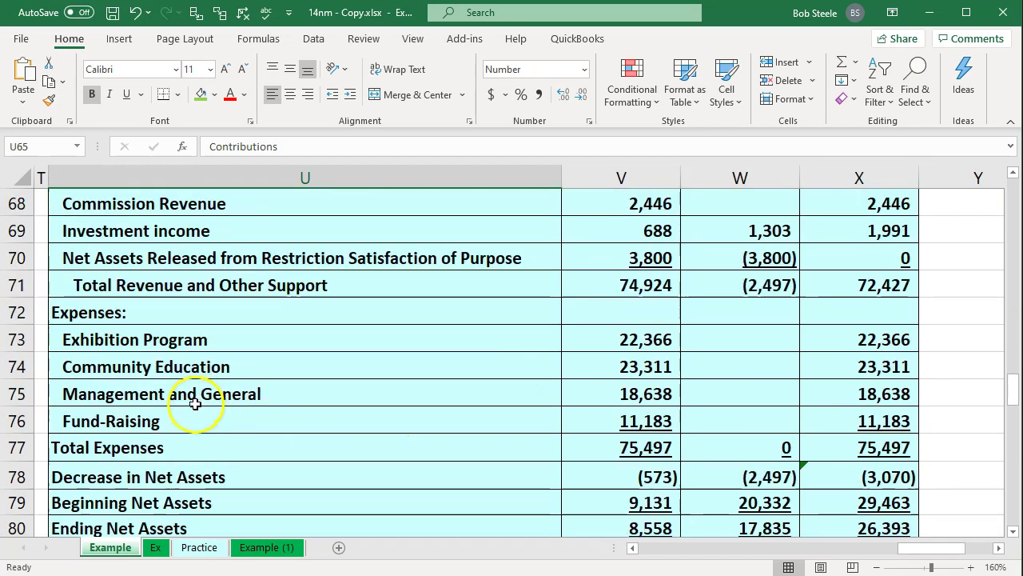
left_click(194, 336)
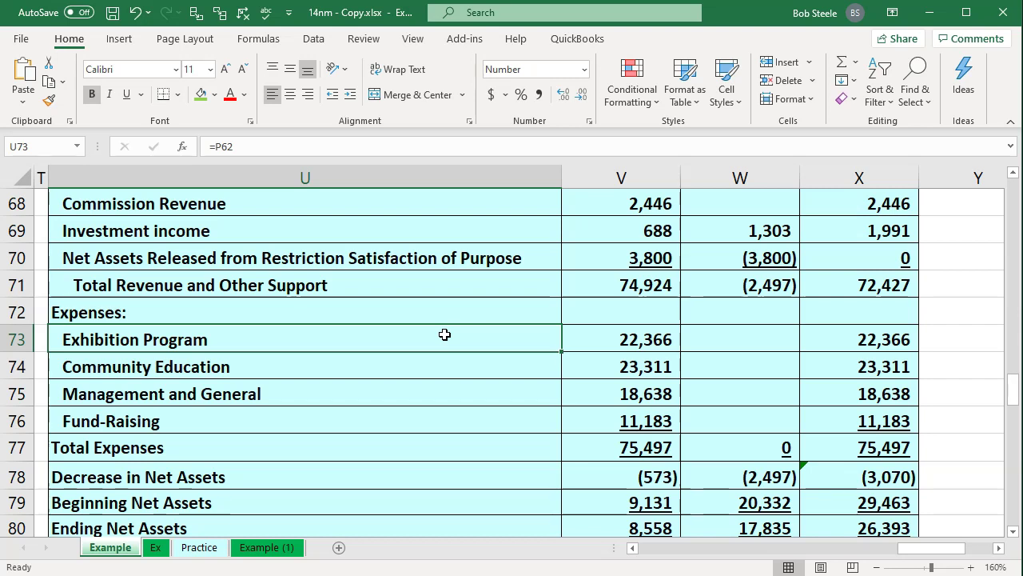
key("Down")
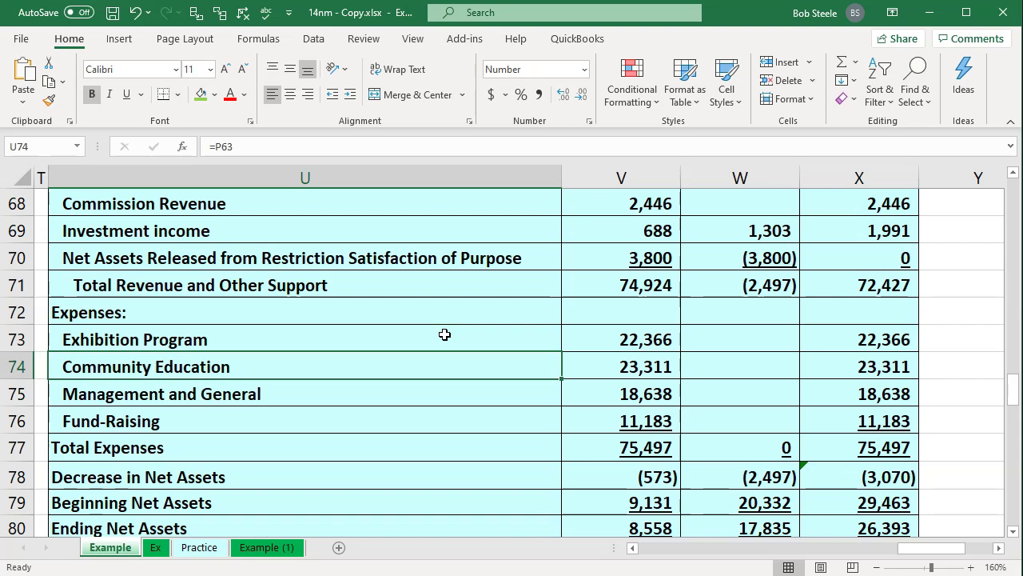
key("Down")
key("Down")
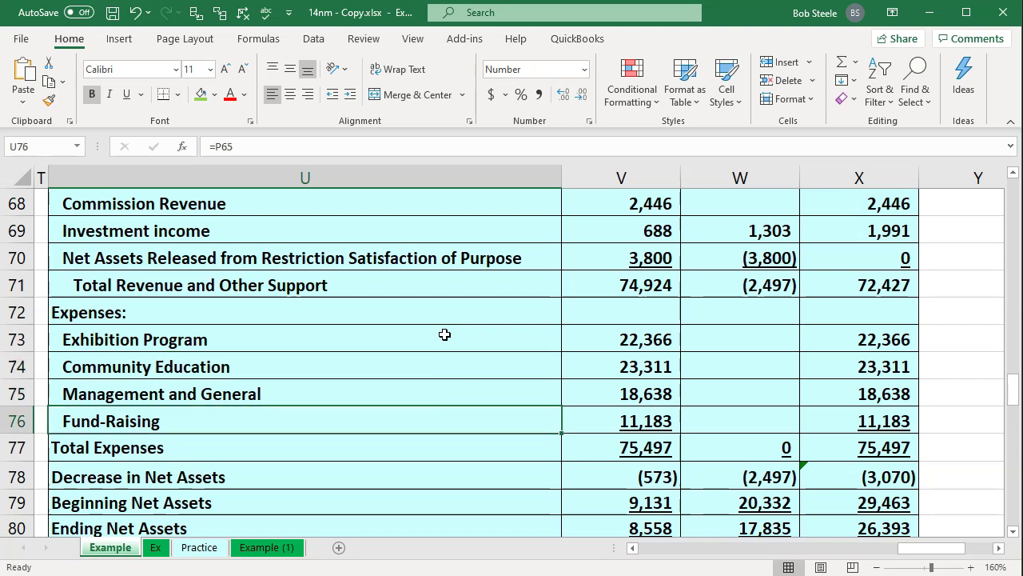
Step: Return to the revenue section and compare the donor restriction columns at V64 and W64
scroll(444, 334, "up", 1)
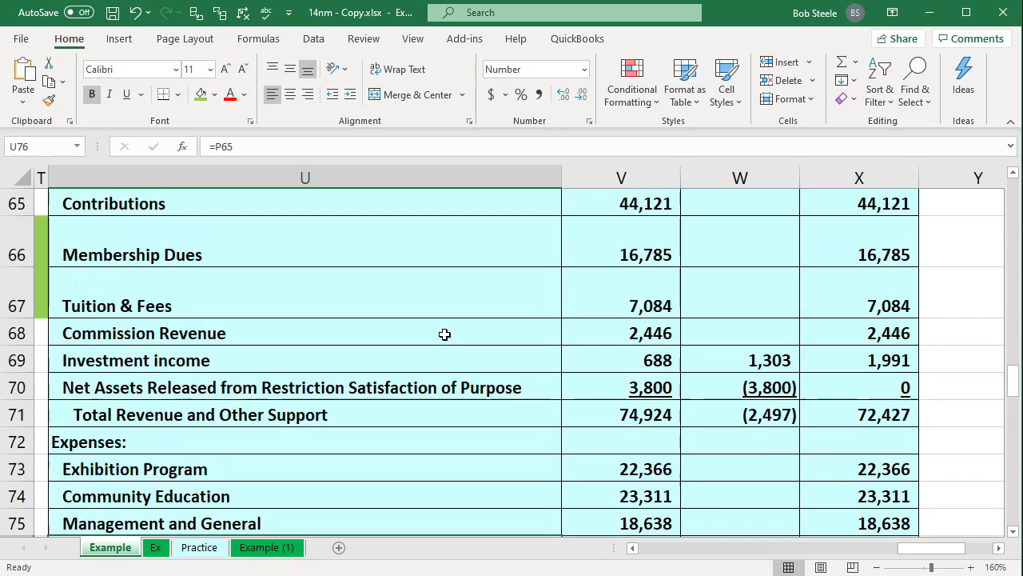
scroll(445, 334, "up", 1)
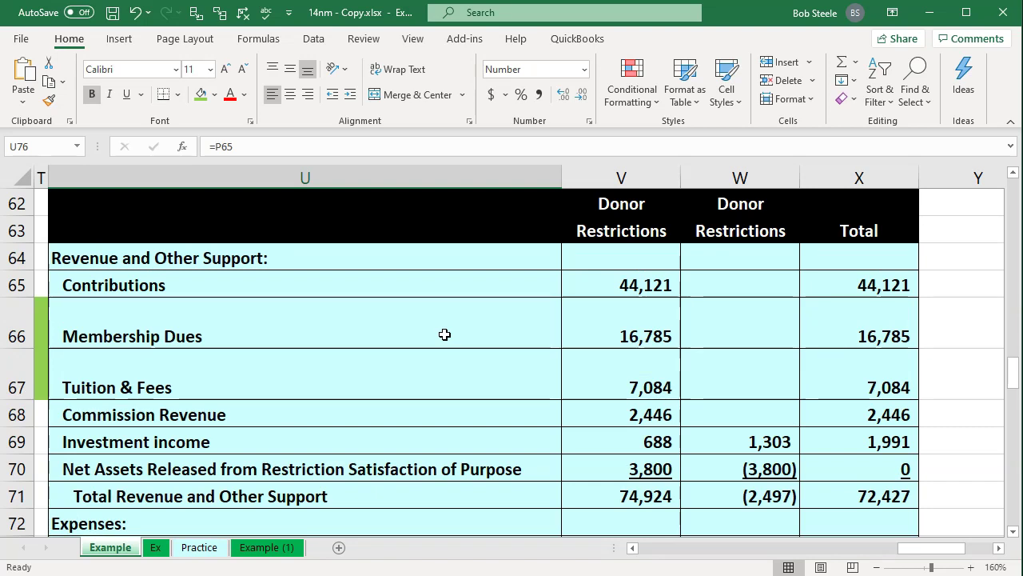
left_click(591, 245)
key("Right")
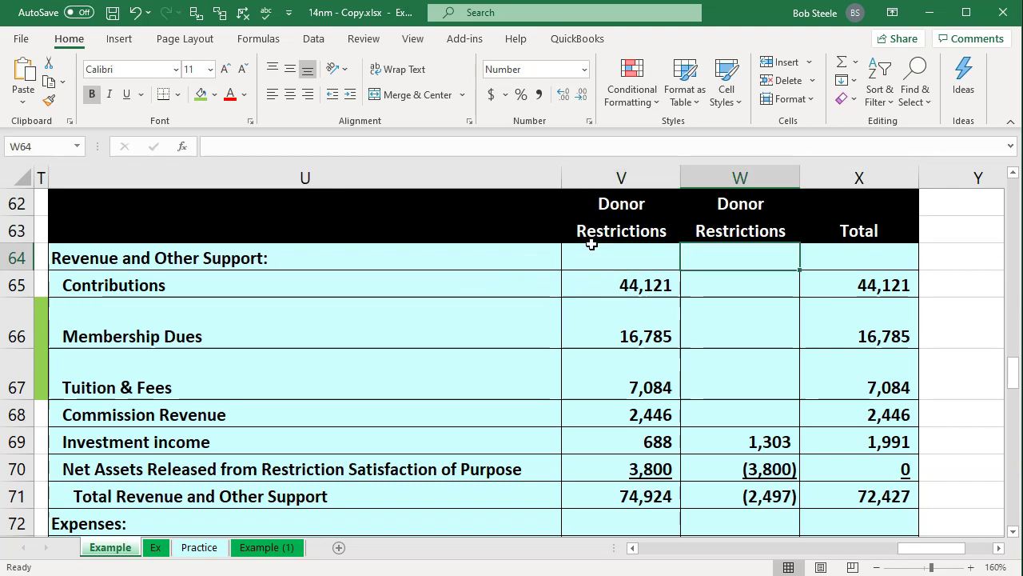
Step: Inspect the Community Education expense line in U74 and its amount formula in V74
scroll(591, 244, "down", 2)
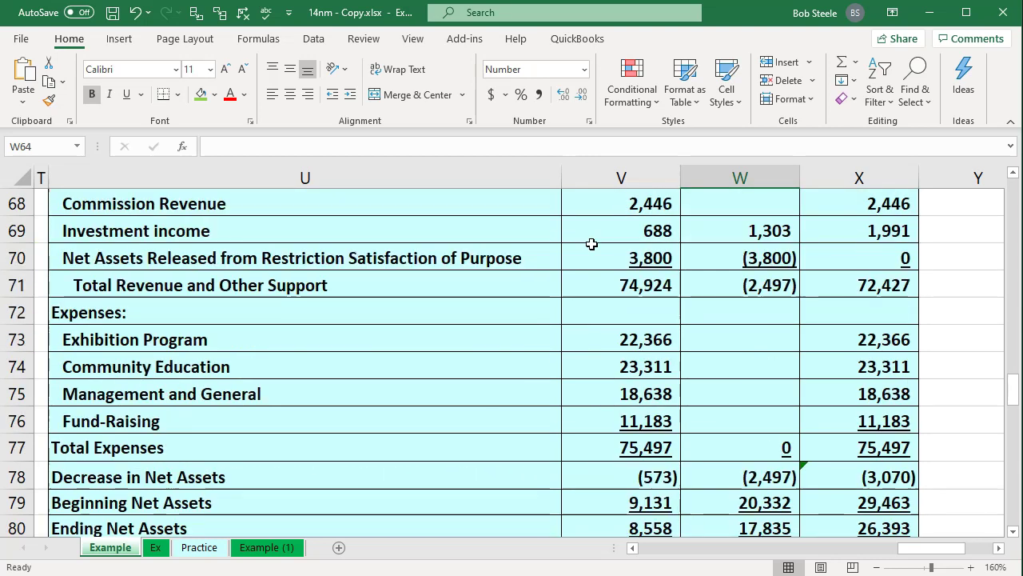
left_click(402, 356)
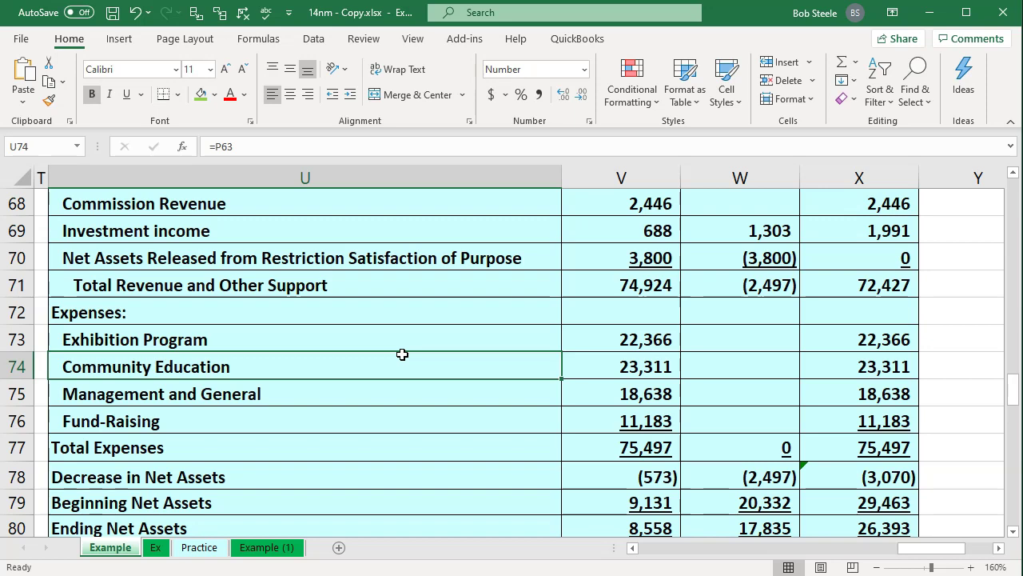
key("Right")
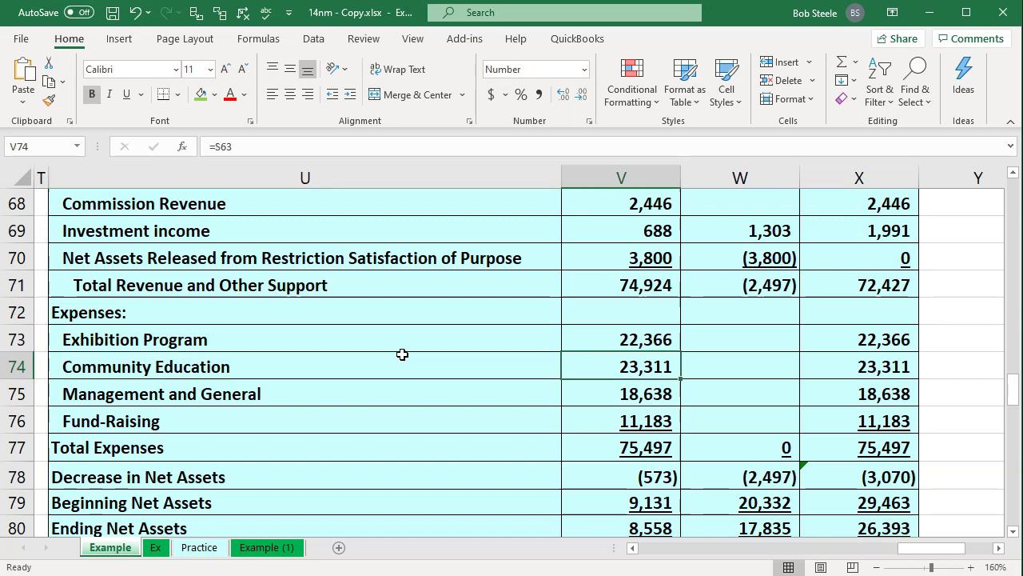
Step: Go back to the expense allocation table and inspect the Salaries Expense allocation formulas in V27 and W27
scroll(402, 354, "down", 3)
scroll(402, 355, "up", 12)
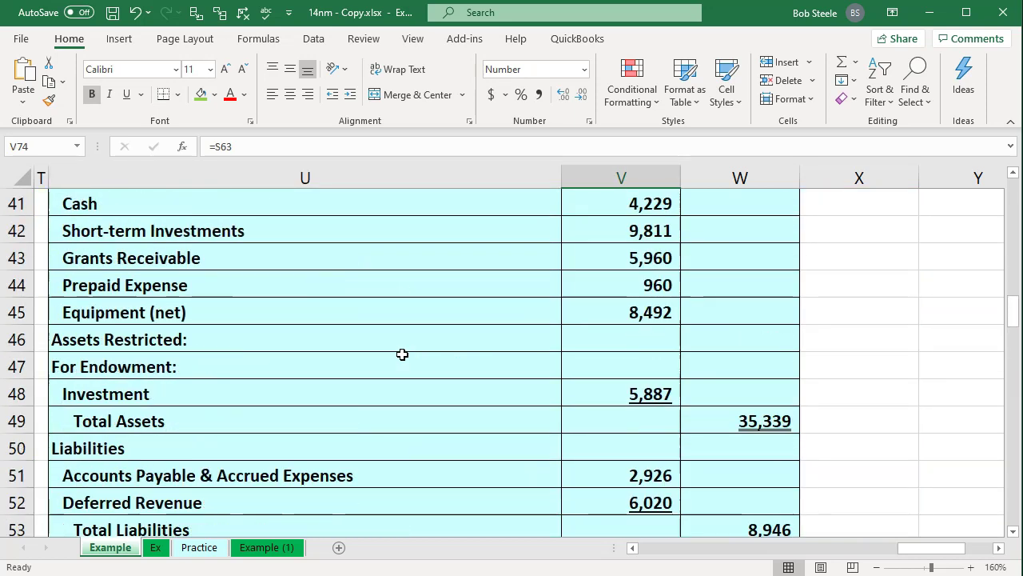
scroll(402, 354, "up", 6)
left_click(402, 355)
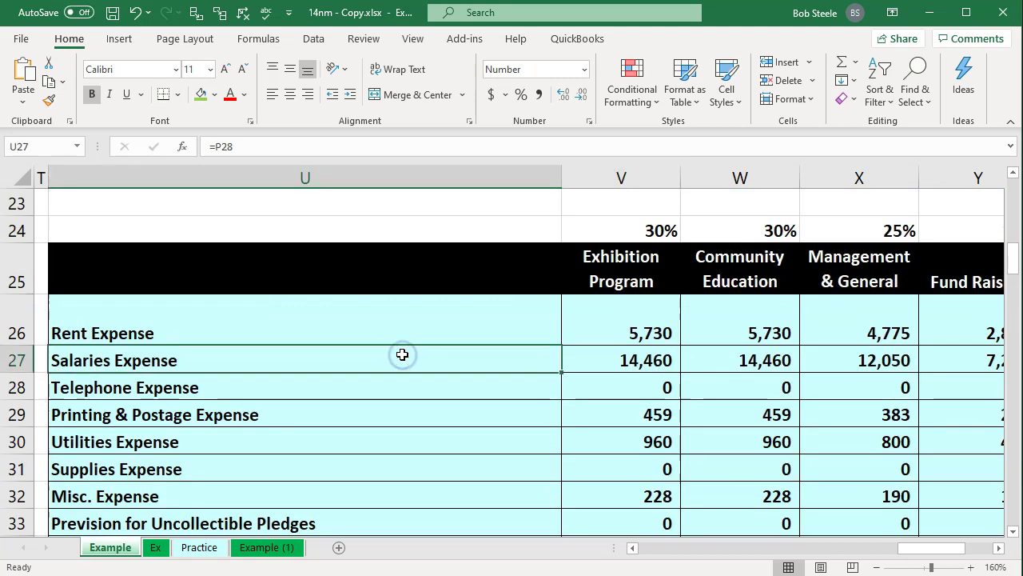
key("Up")
key("Down")
key("Right")
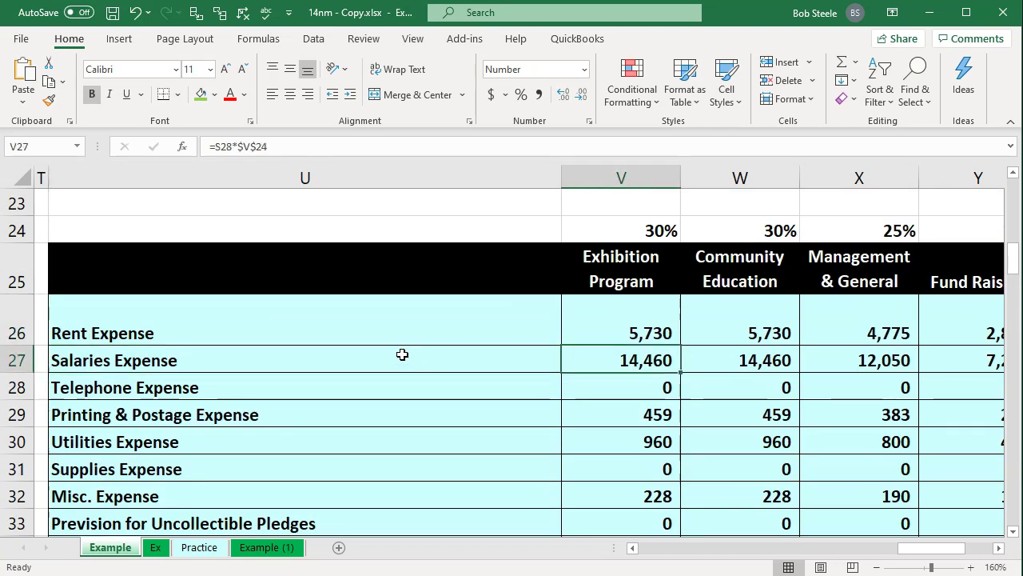
key("Right")
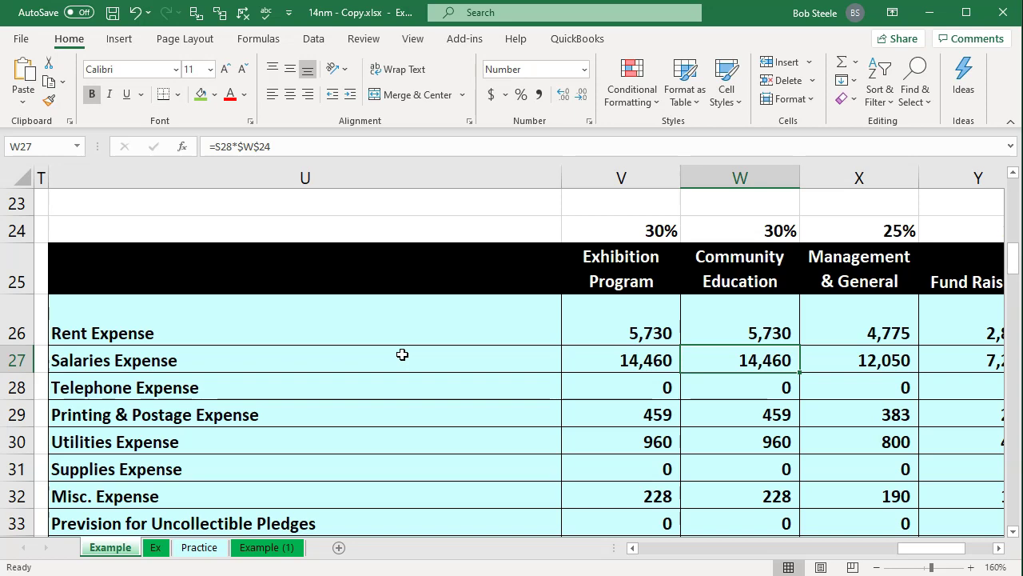
Step: Find the Statement of Activities and compare its donor restriction column headings in V63 and W63
scroll(402, 354, "down", 5)
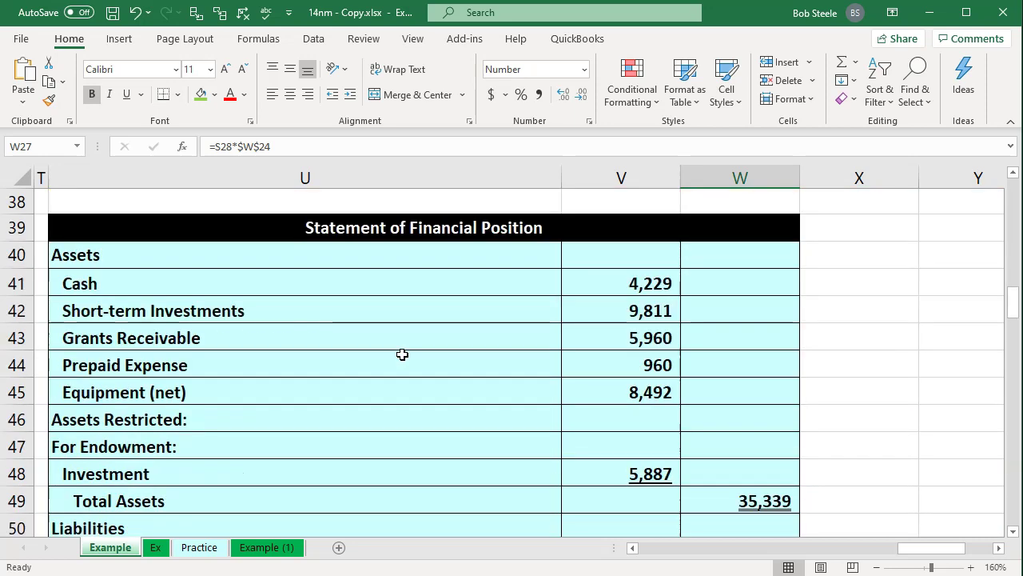
scroll(403, 355, "down", 8)
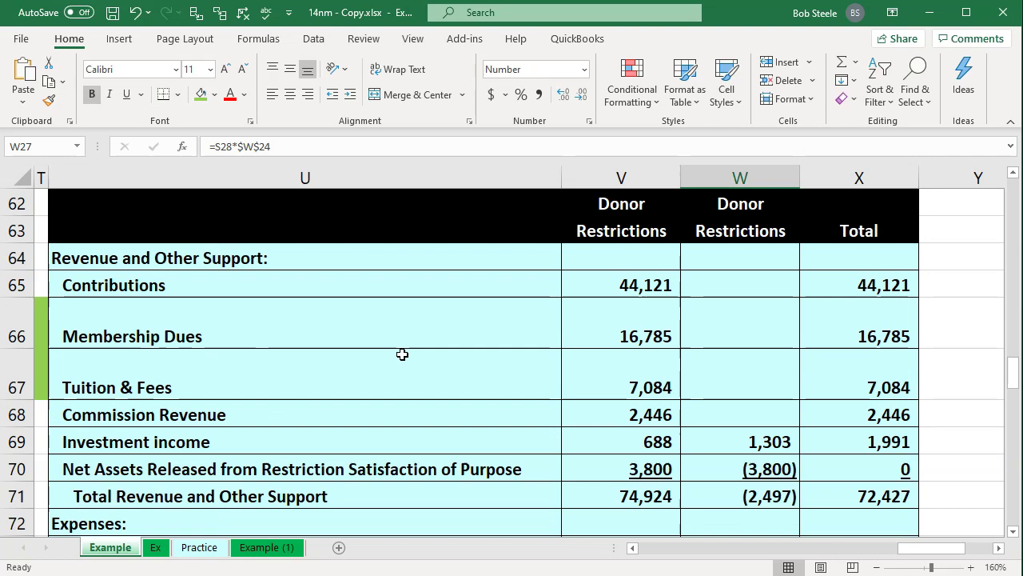
scroll(402, 355, "up", 1)
left_click(296, 274)
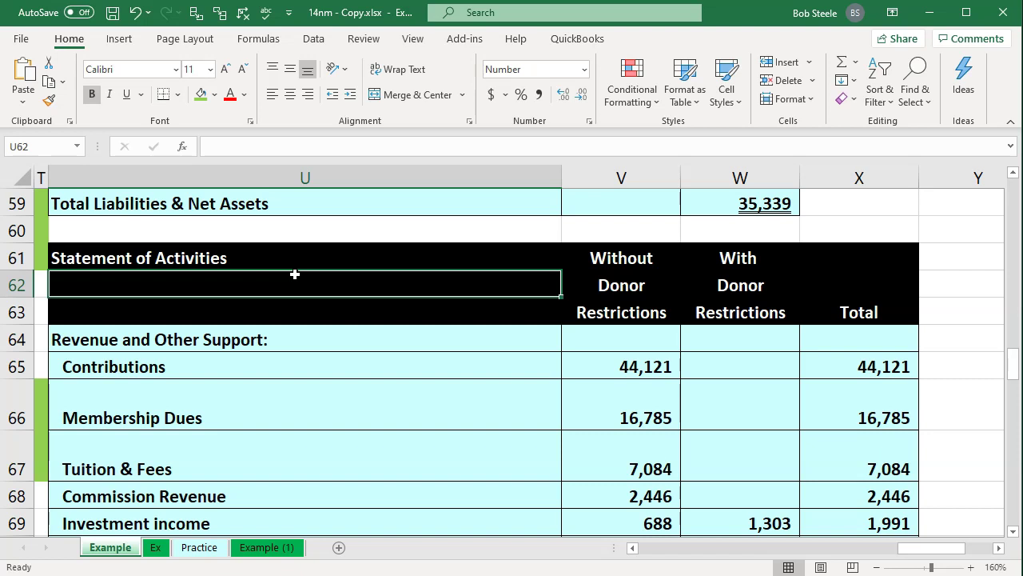
key("Down")
key("Right")
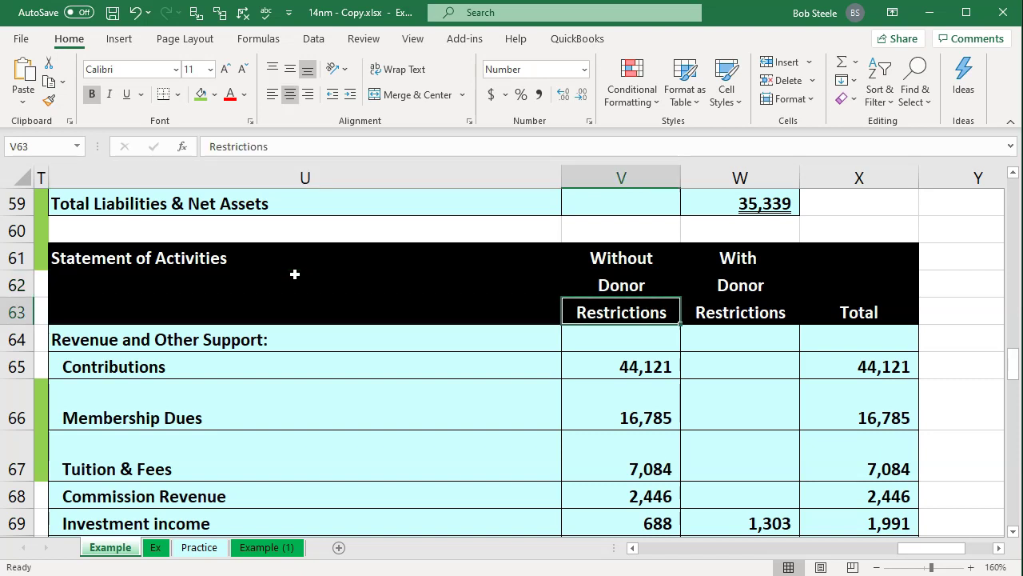
key("Right")
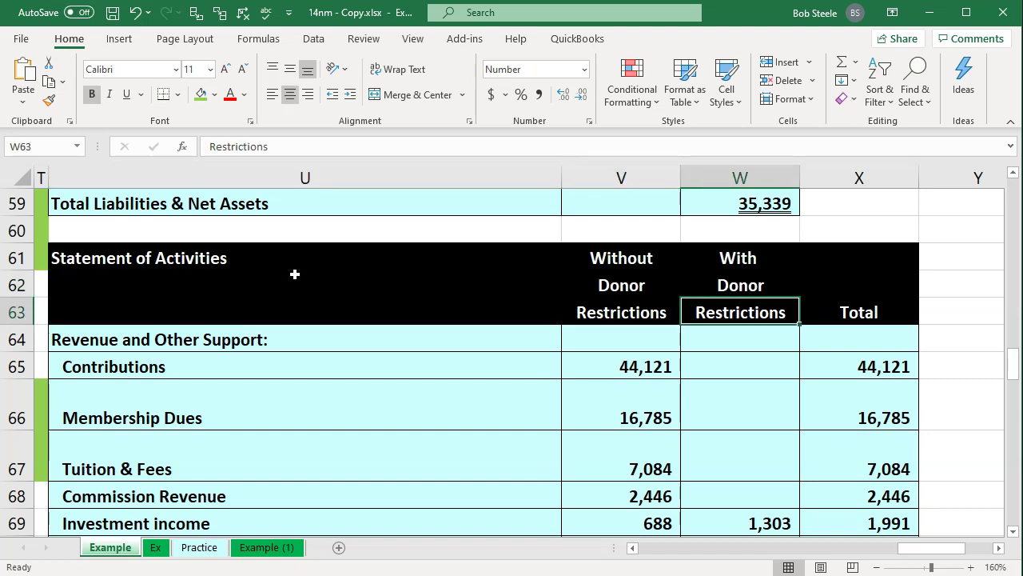
Step: Inspect the Community Education and Exhibition Program lines in U74 and U73 of the Statement of Activities expenses
scroll(294, 274, "down", 3)
scroll(232, 296, "up", 1)
scroll(226, 301, "down", 1)
left_click(214, 356)
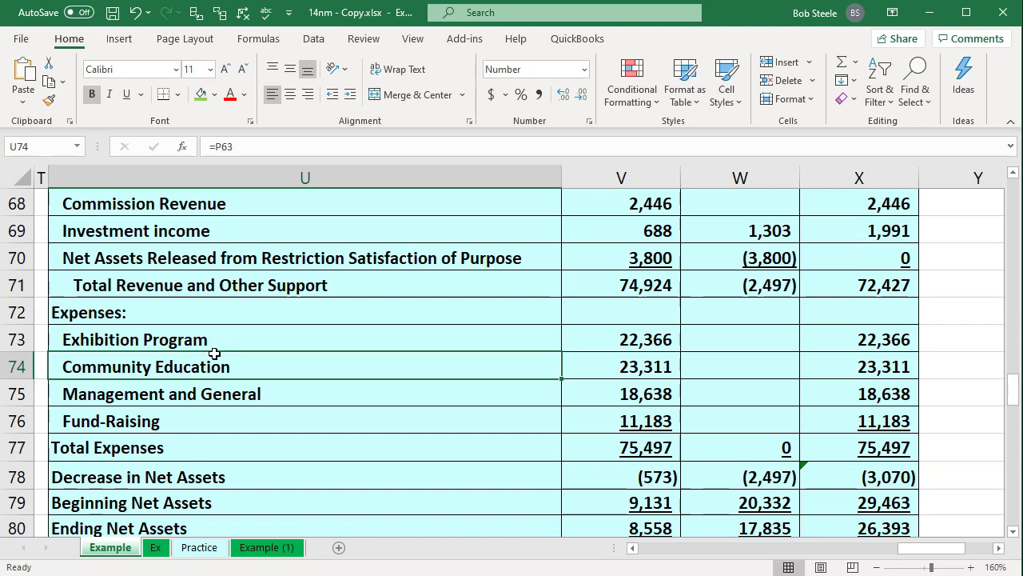
key("Up")
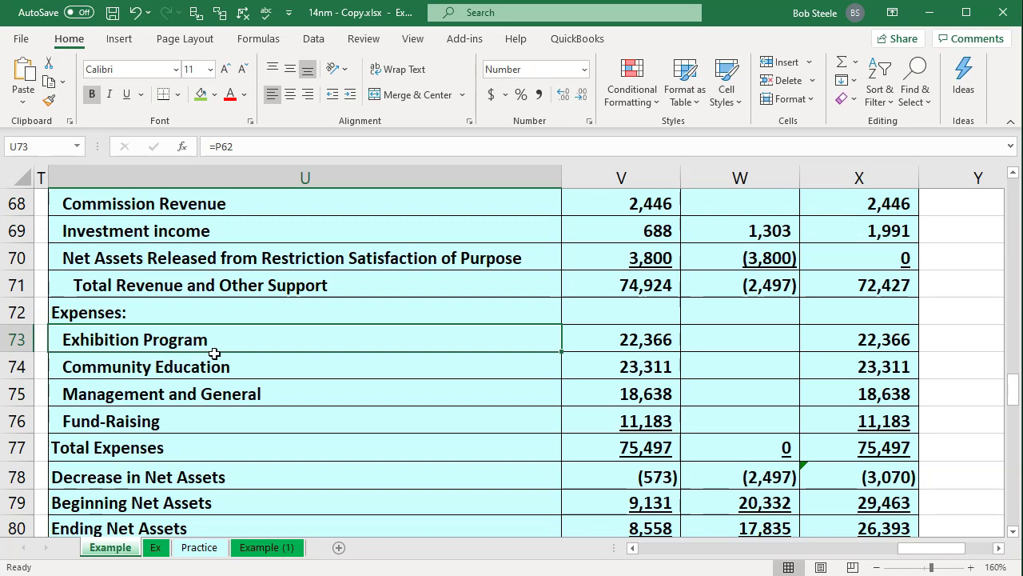
Step: Return to the Statement of Activities heading and check the With Donor Restrictions column at W63
scroll(344, 316, "up", 10)
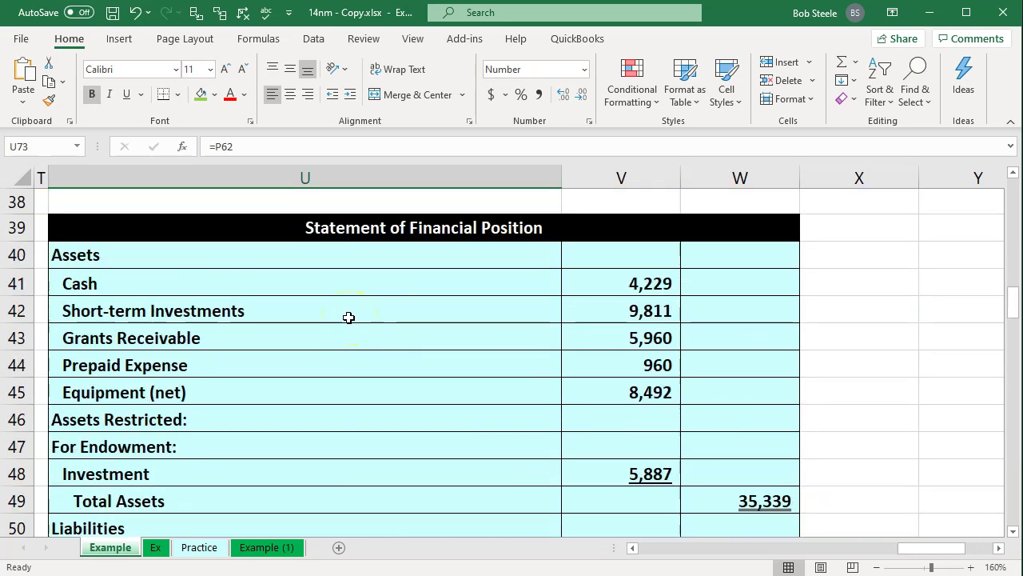
scroll(349, 317, "down", 8)
scroll(347, 317, "up", 1)
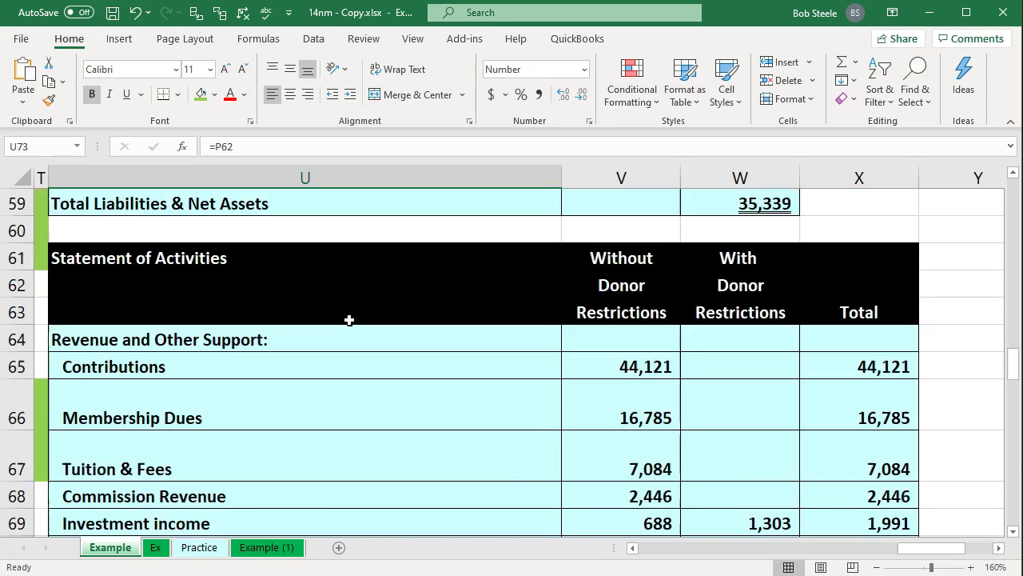
left_click(620, 280)
key("Down")
key("Right")
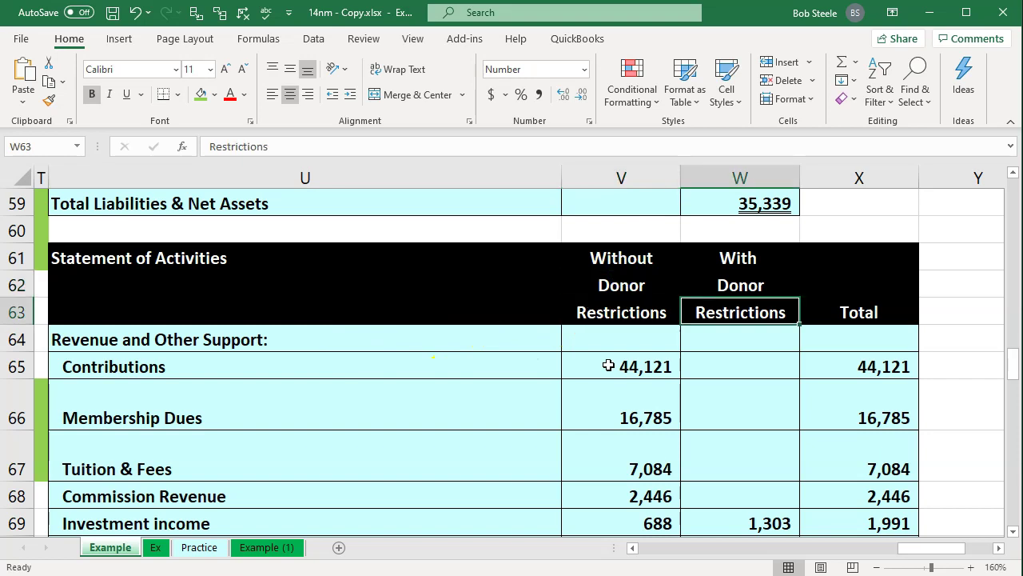
Step: Review the functional expense lines from Exhibition Program in U73 to Management and General in U75
scroll(517, 388, "down", 3)
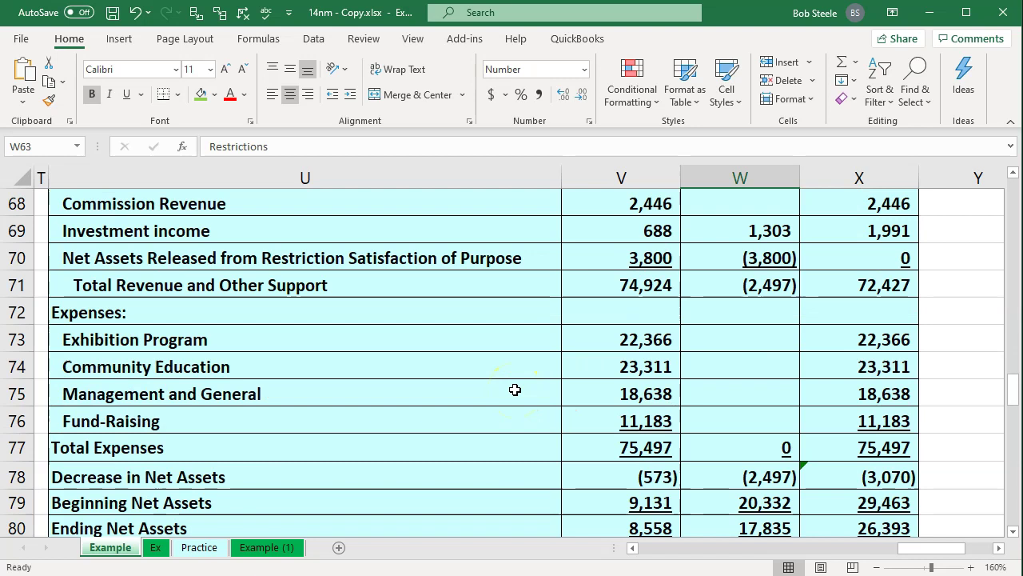
left_click(200, 342)
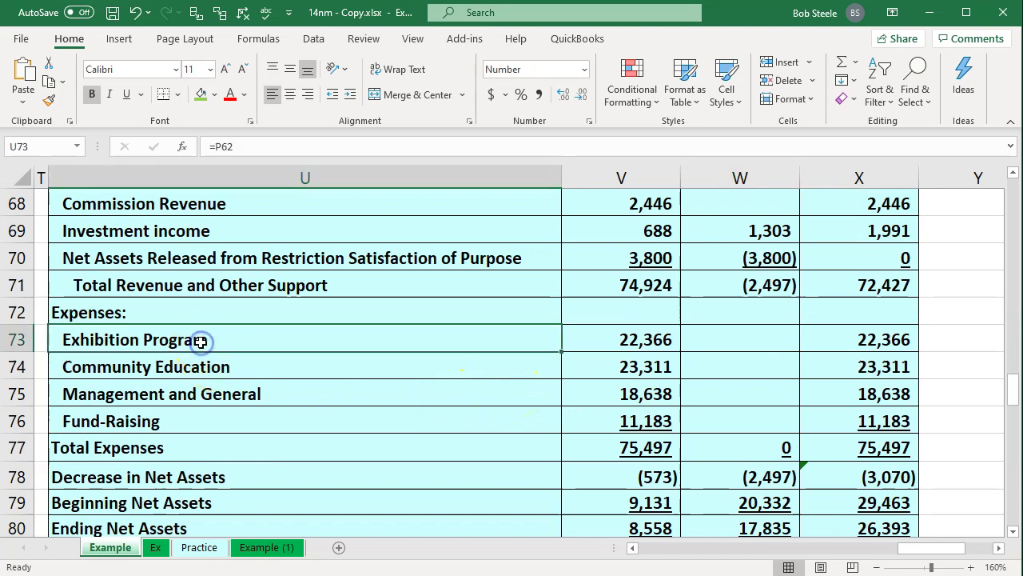
key("Down")
key("Down")
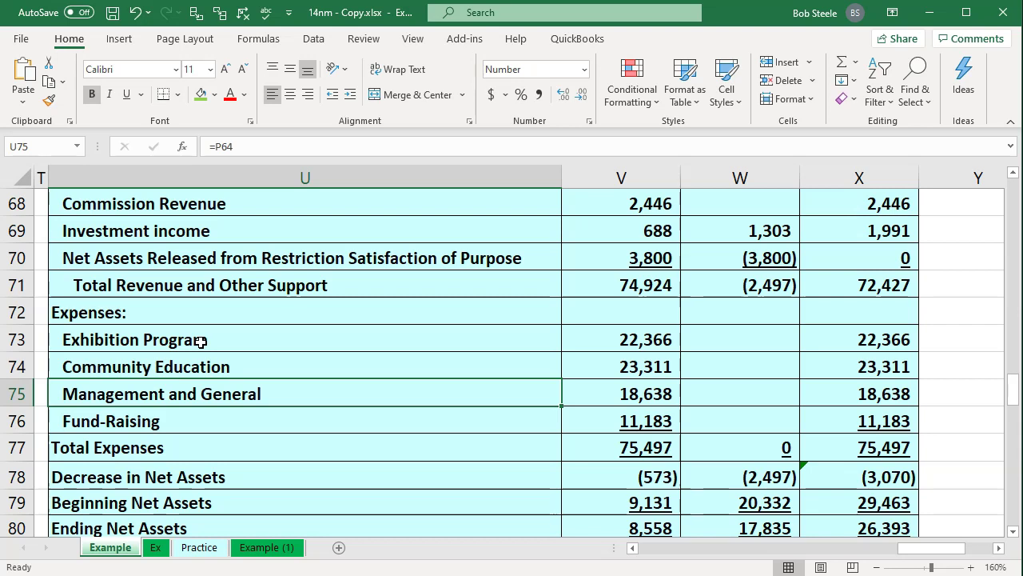
left_click(201, 340)
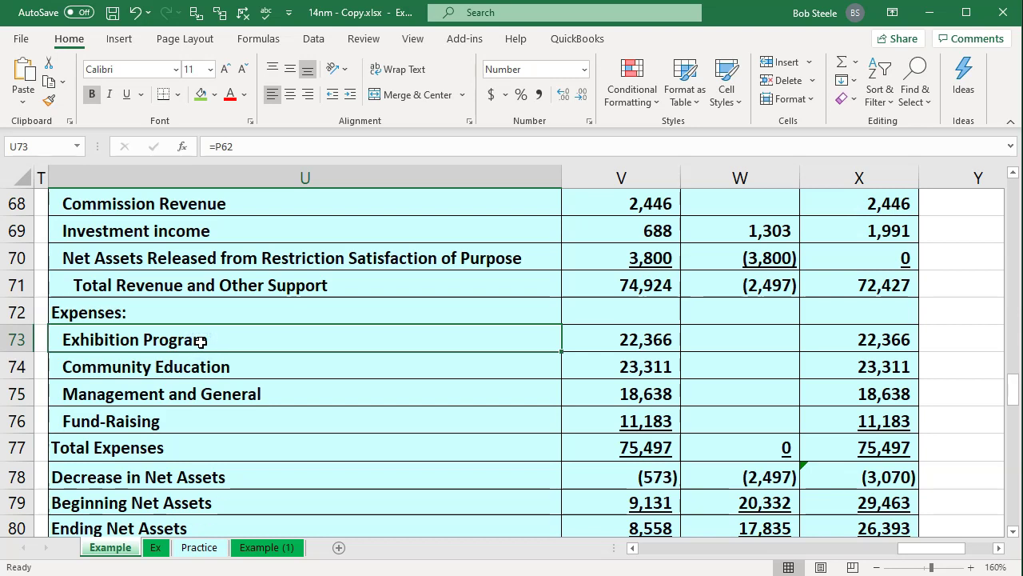
Step: Go back past the Statement of Financial Position to the Exhibition Program heading in V25 of the expense allocation table
scroll(200, 341, "up", 5)
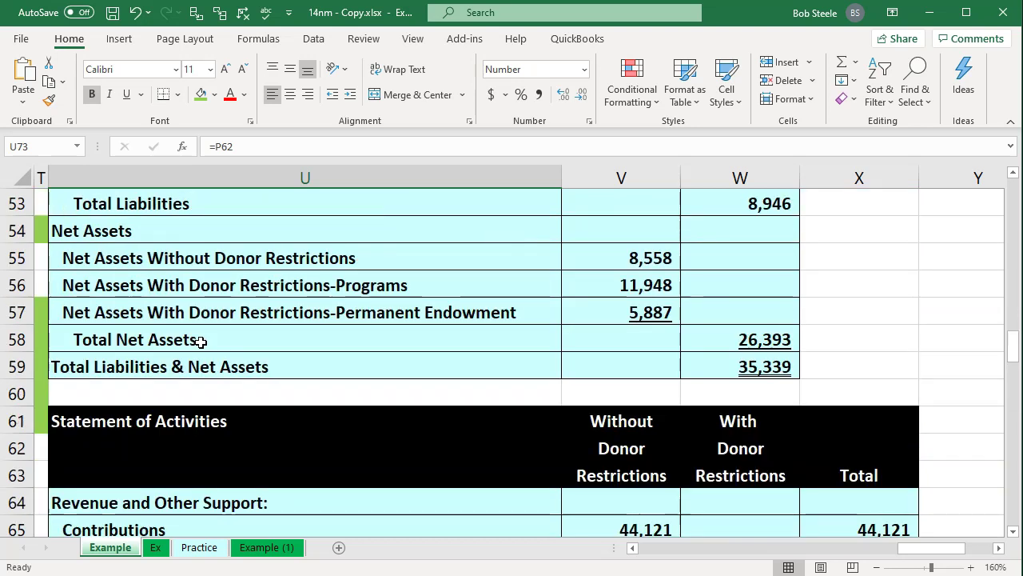
scroll(201, 341, "up", 5)
left_click(200, 340)
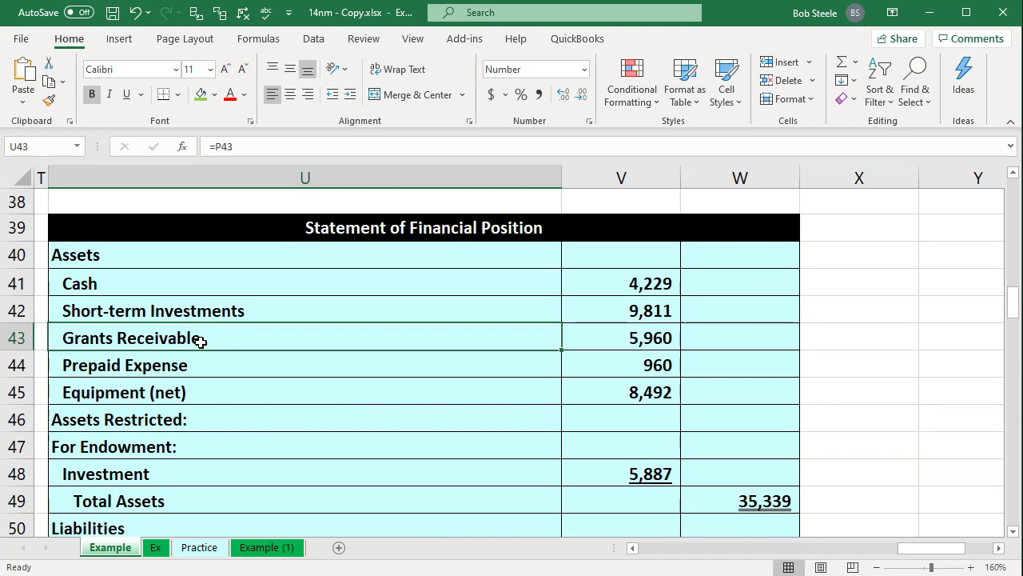
scroll(201, 340, "up", 5)
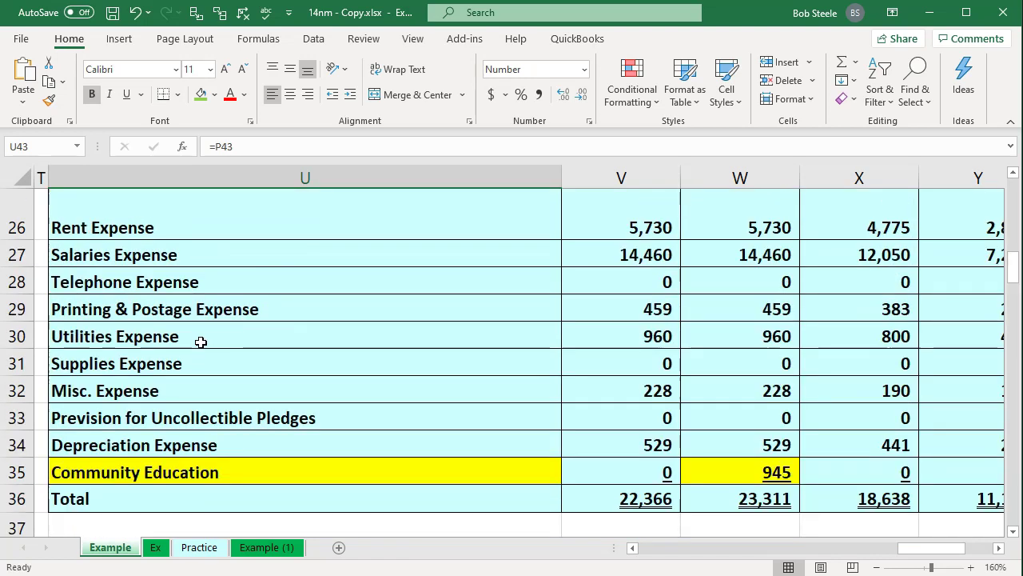
left_click(201, 340)
left_click(586, 261)
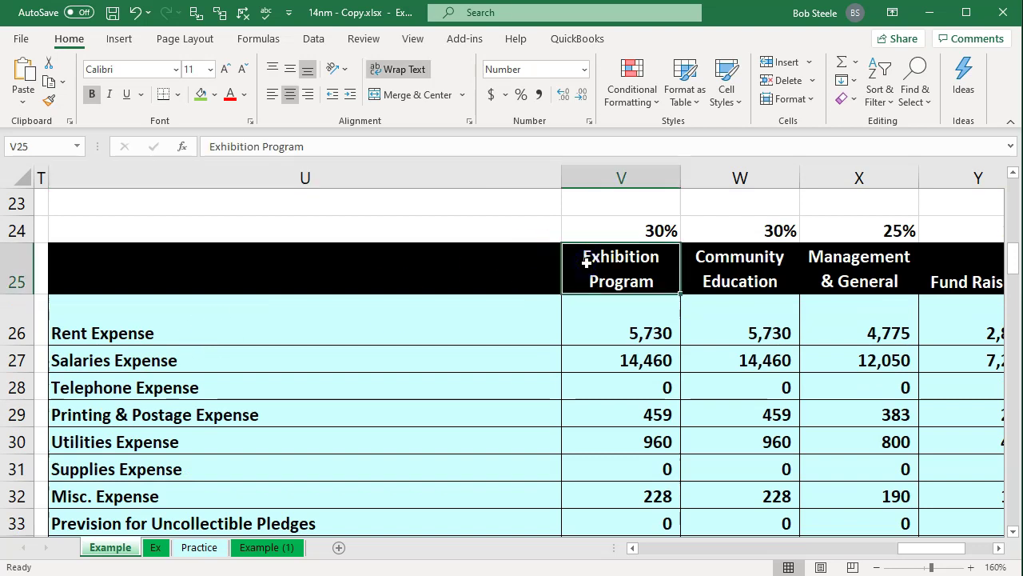
Step: Inspect the Rent Expense row and its Exhibition Program allocation formula in V26
key("Down")
key("Left")
key("Left")
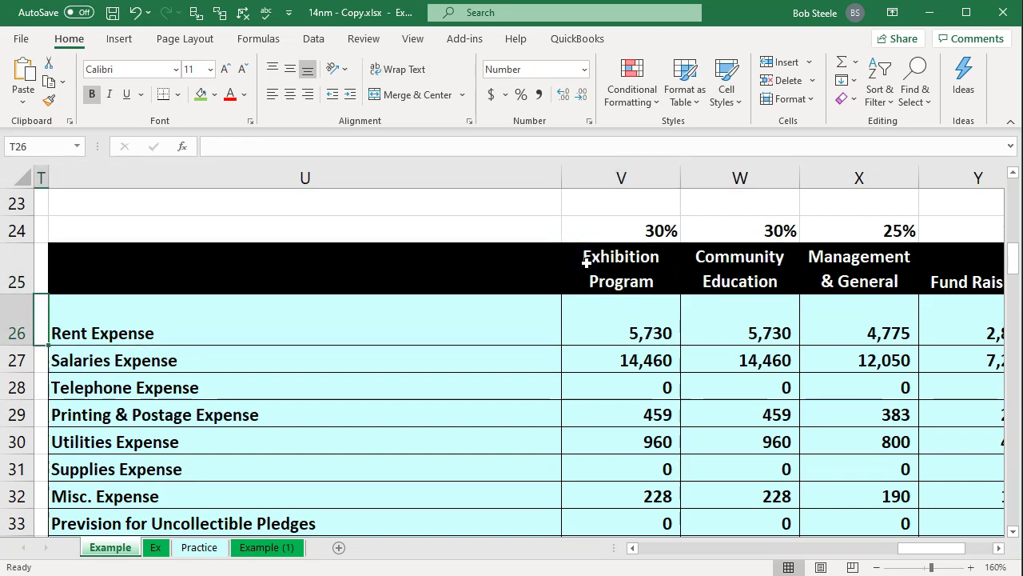
key("Right")
key("Right")
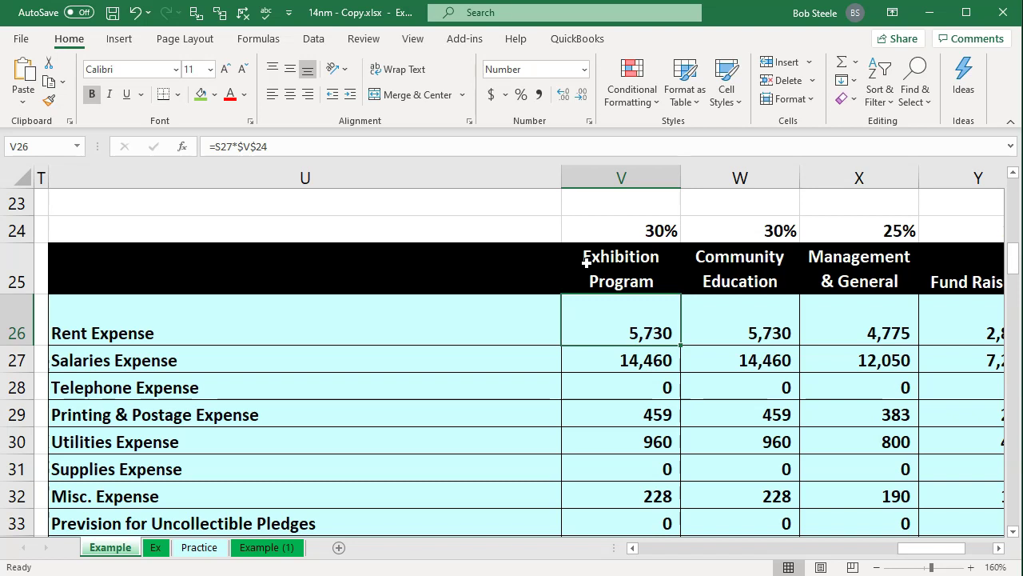
Step: Compare the Community Education heading in W25 with the donor restriction headings in V63 and W63
left_click(697, 266)
scroll(700, 269, "down", 8)
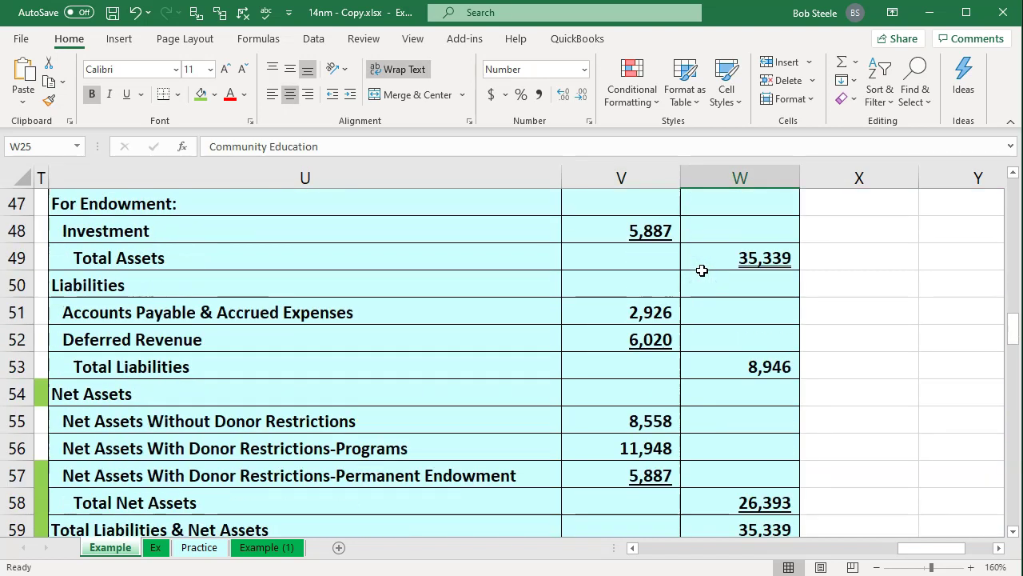
scroll(702, 270, "down", 5)
left_click(645, 237)
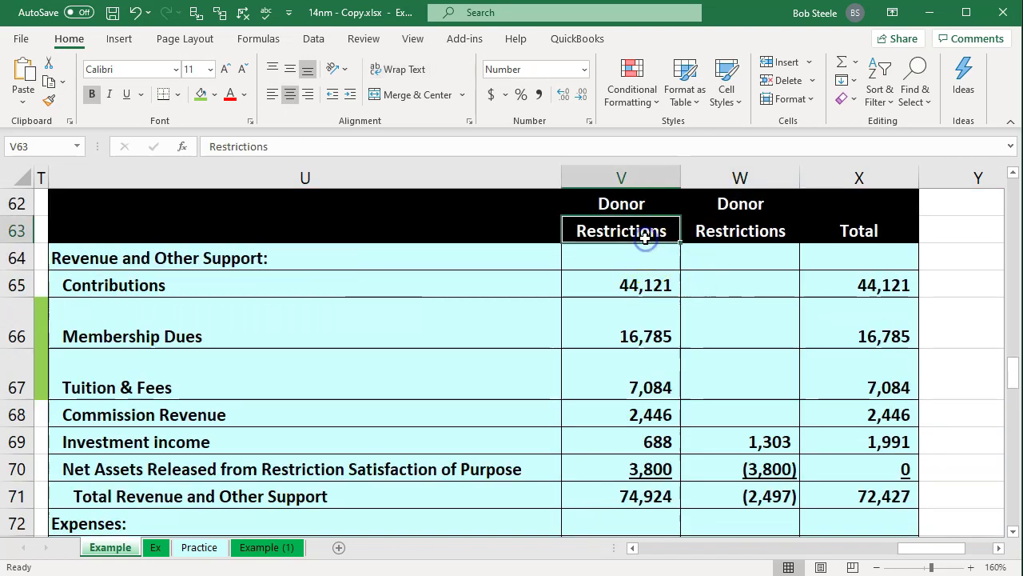
key("Right")
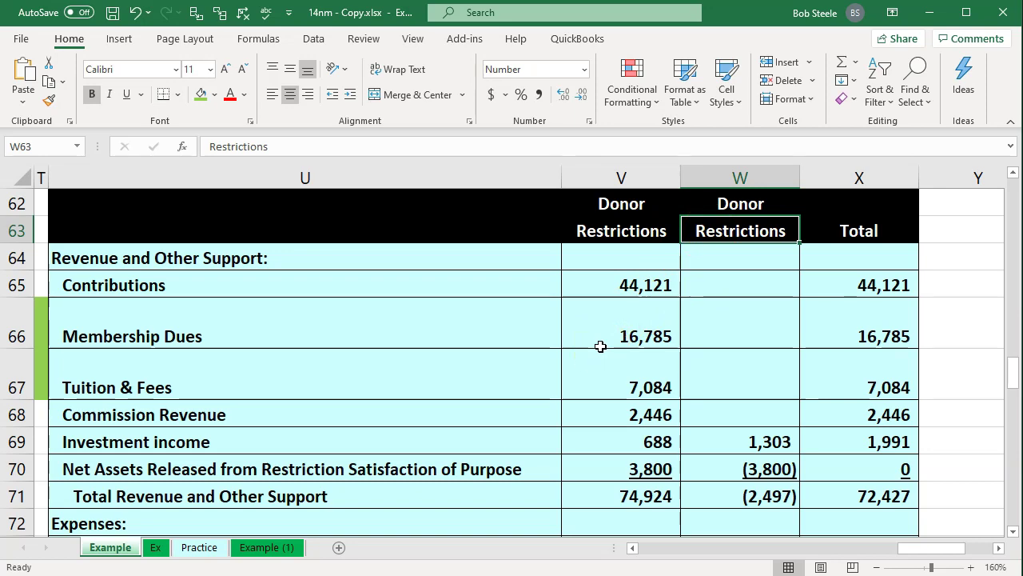
Step: Return to the expense allocation table and view the trial balance expense accounts alongside it in row 27
scroll(601, 346, "up", 11)
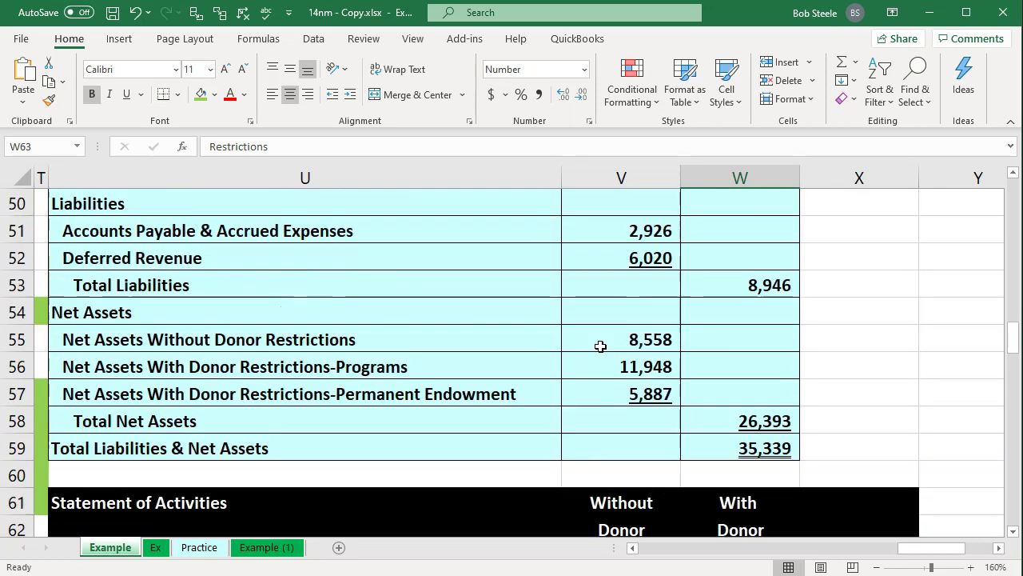
scroll(601, 346, "up", 2)
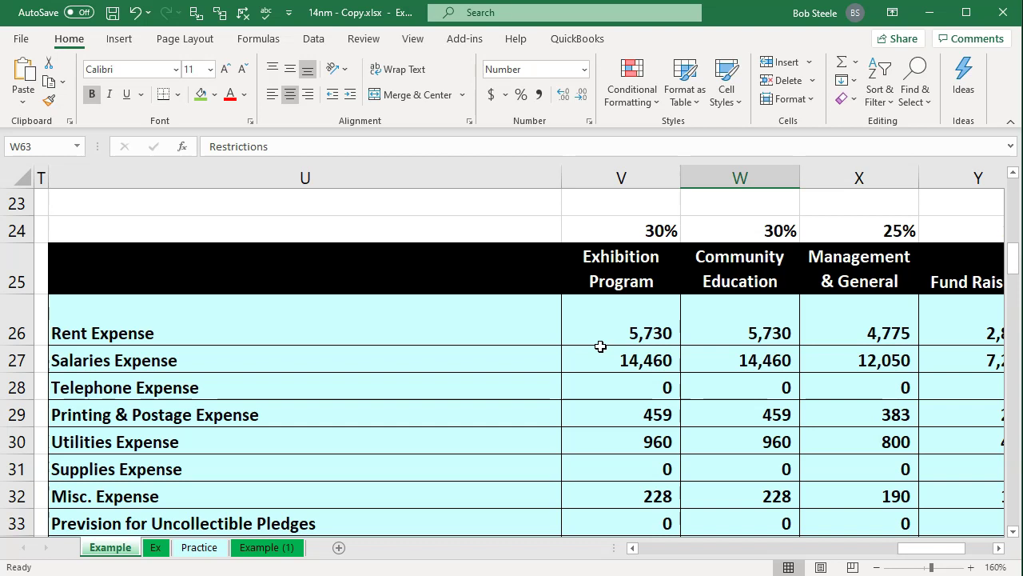
left_click(600, 346)
key("Left")
key("Left")
key("Left")
key("Left")
key("Left")
key("Left")
key("Left")
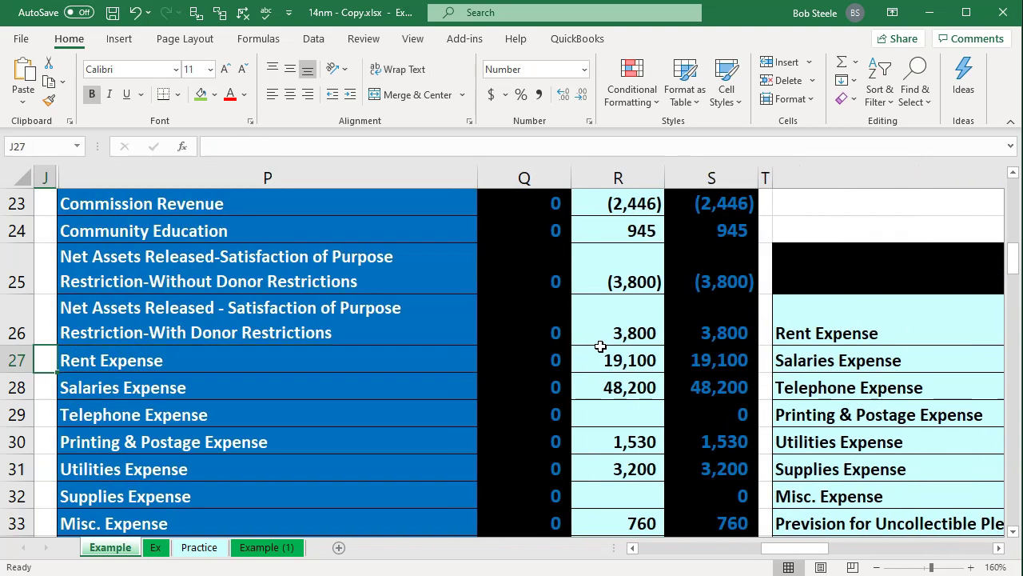
Step: Inspect the Management & General allocation formula for Salaries Expense in X27
left_click(738, 360)
key("Right")
key("Right")
key("Right")
key("Right")
key("Right")
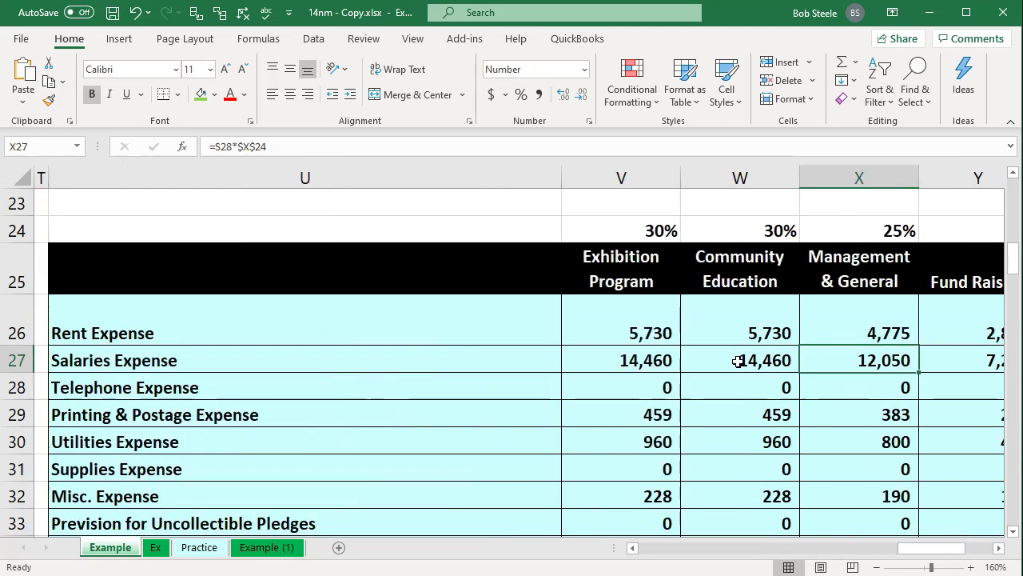
Step: Compare the With Donor Restrictions heading in W63 with the functional category headings in row 25 of the expense allocation table
scroll(738, 362, "down", 12)
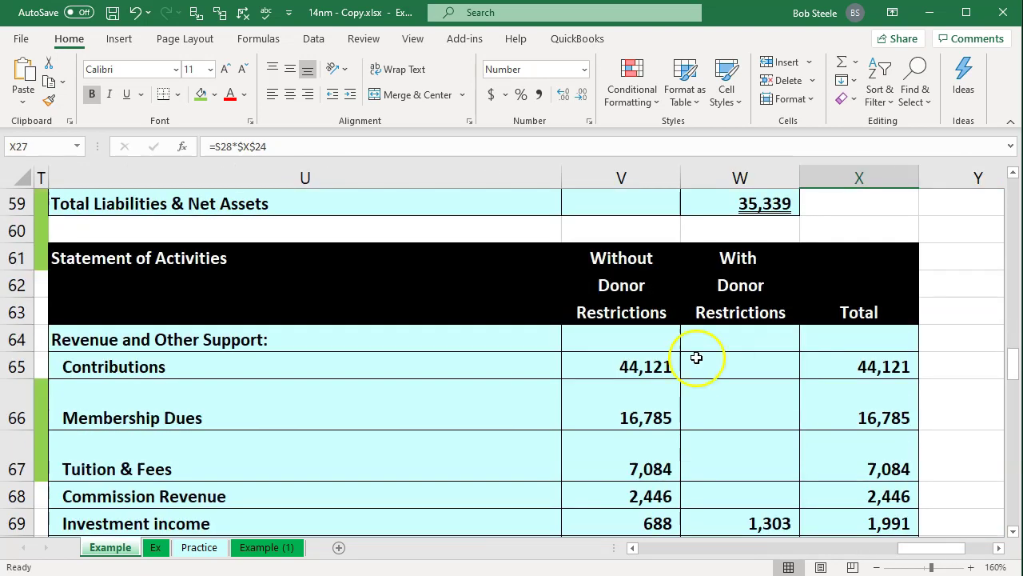
left_click(749, 315)
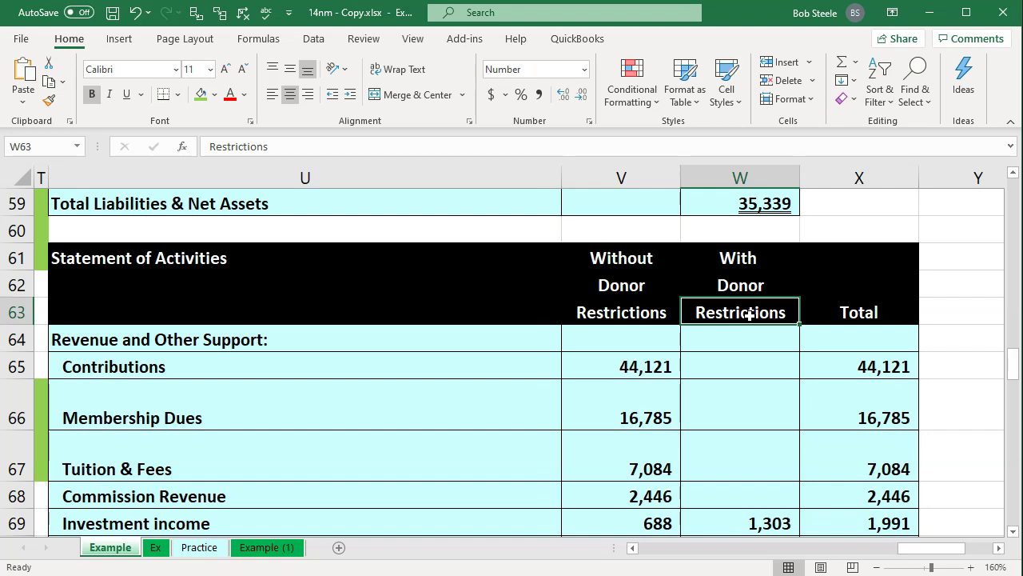
scroll(749, 315, "up", 12)
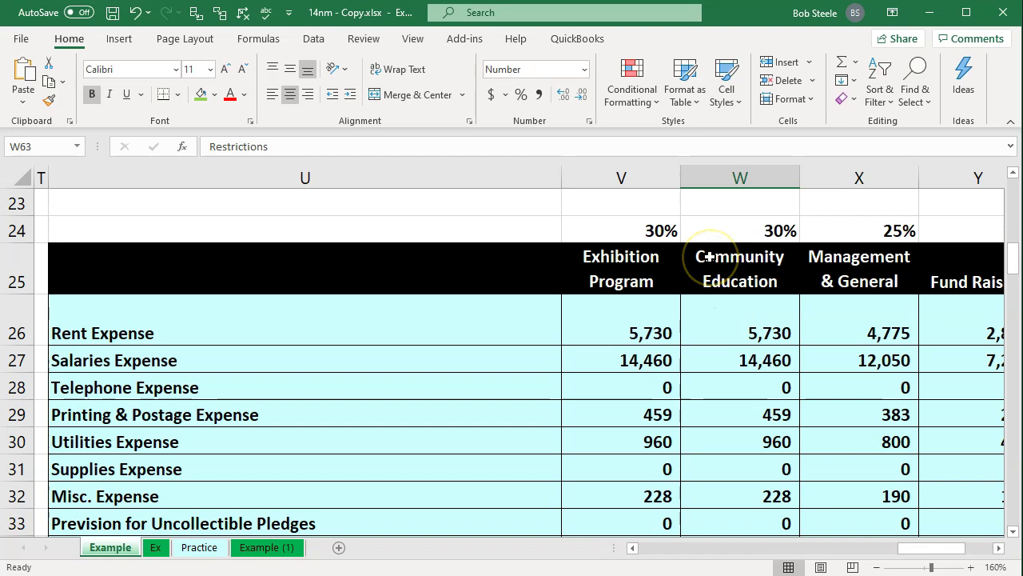
scroll(709, 256, "down", 12)
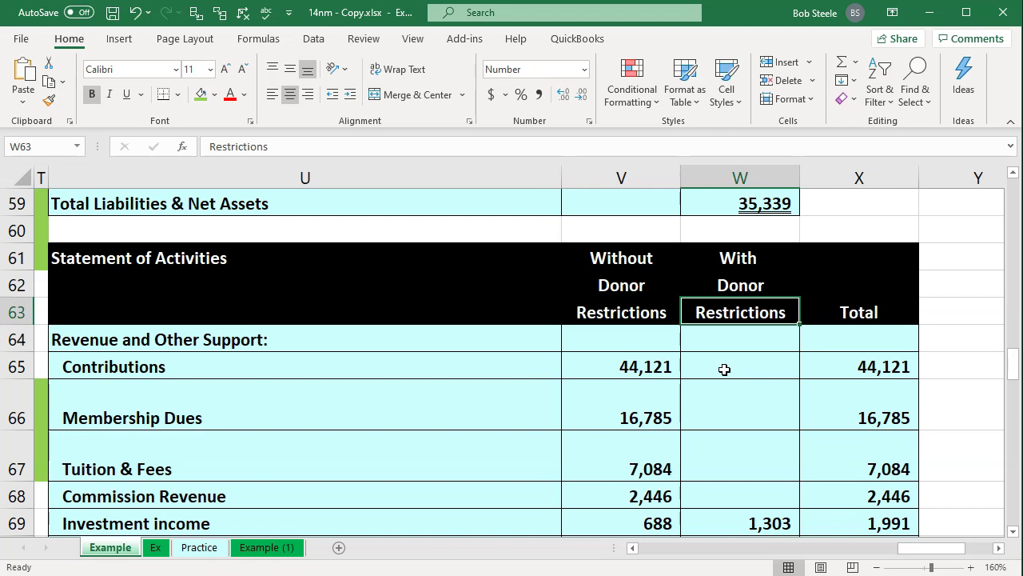
Step: Review the lower trial balance from Cash in P41 through the restricted revenue and functional expense accounts
key("ctrl+Left")
key("ctrl+Left")
key("ctrl+Left")
key("ctrl+Left")
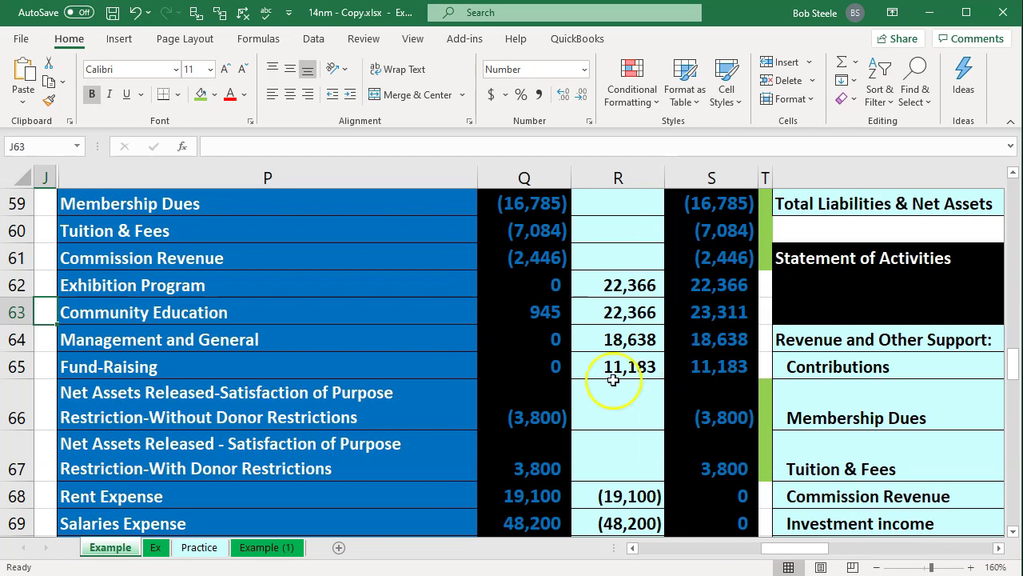
left_click(393, 381)
scroll(394, 381, "up", 6)
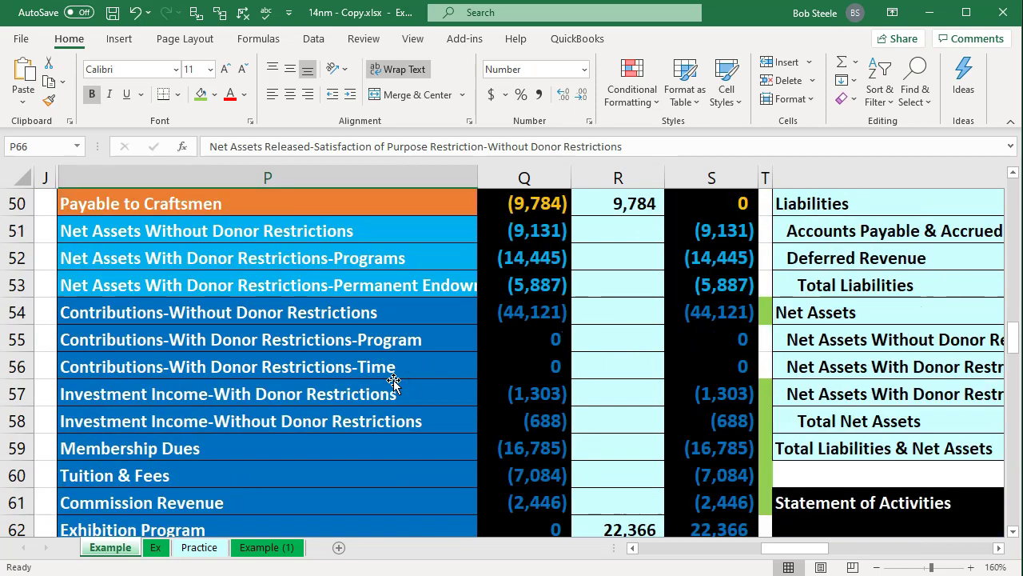
scroll(394, 383, "up", 1)
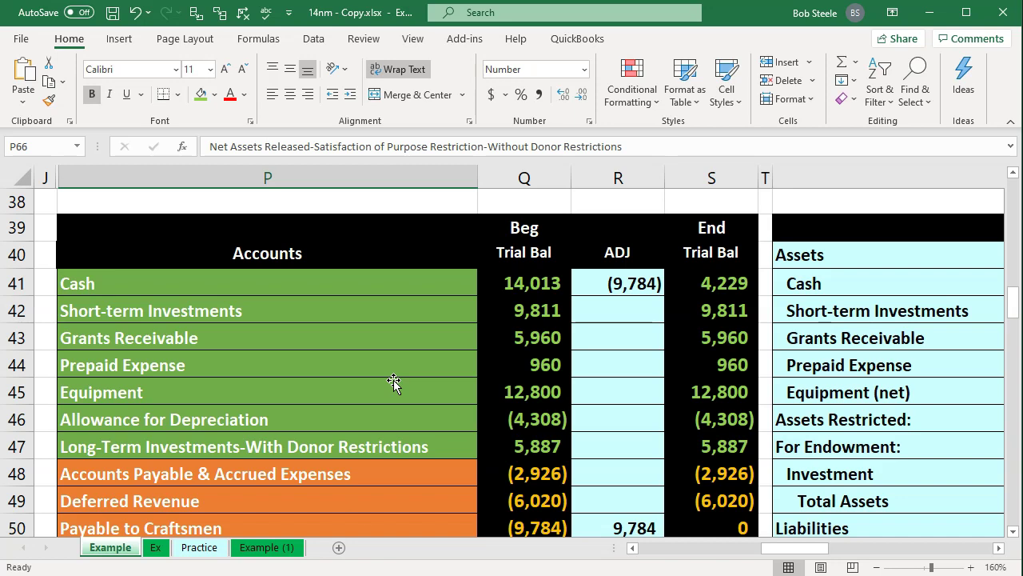
scroll(394, 382, "down", 5)
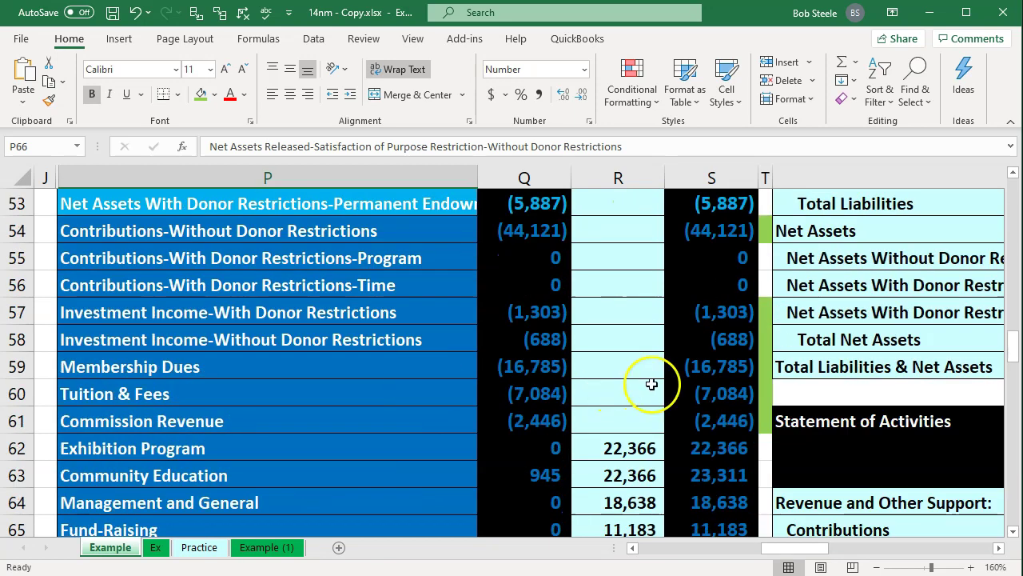
Step: Review the lower trial balance's ending balances for contributions and investment income in S54:S57 and Community Education in S63
scroll(720, 367, "up", 2)
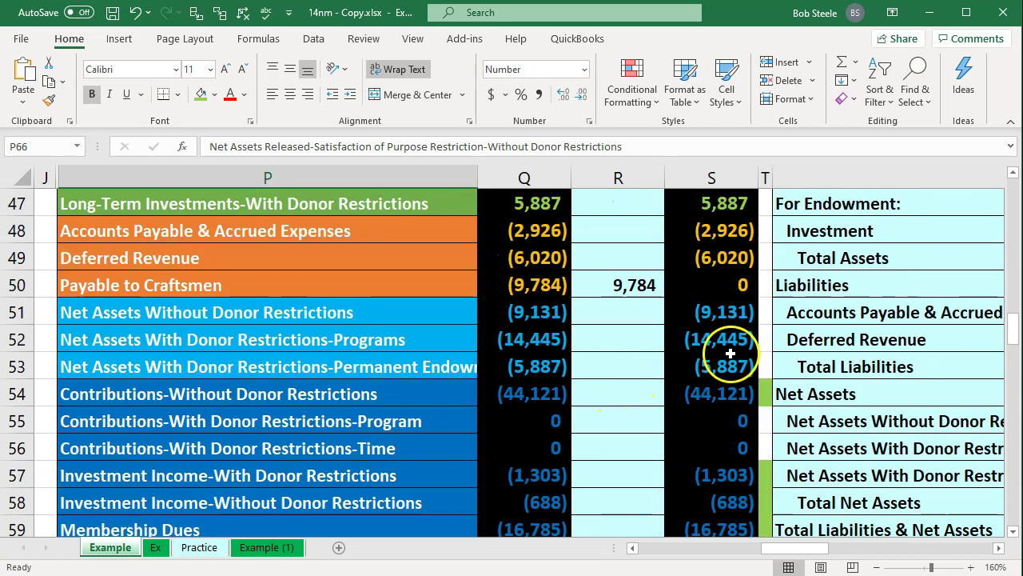
left_click_drag(717, 390, 715, 475)
scroll(715, 475, "down", 2)
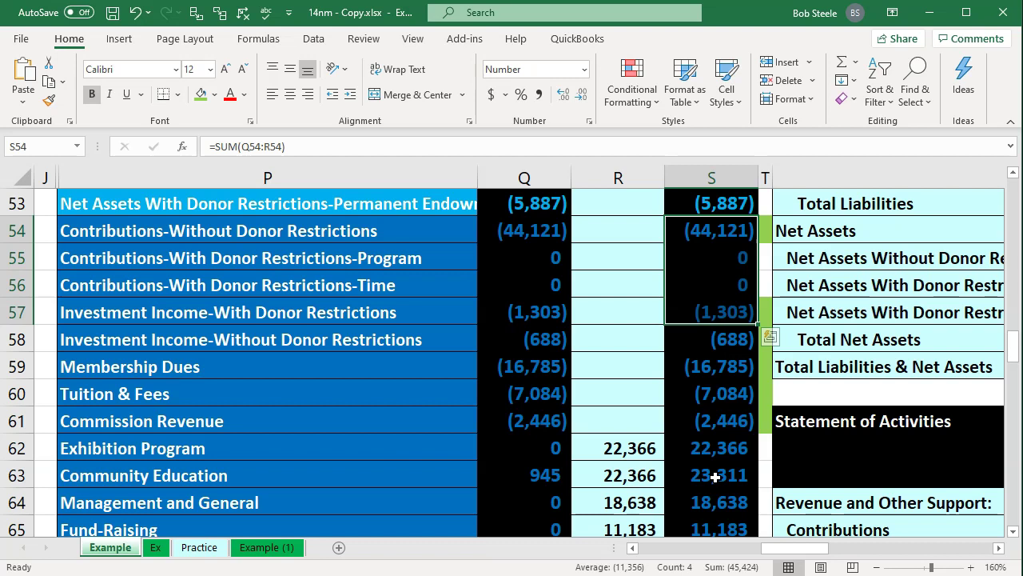
left_click(716, 477)
scroll(715, 477, "down", 1)
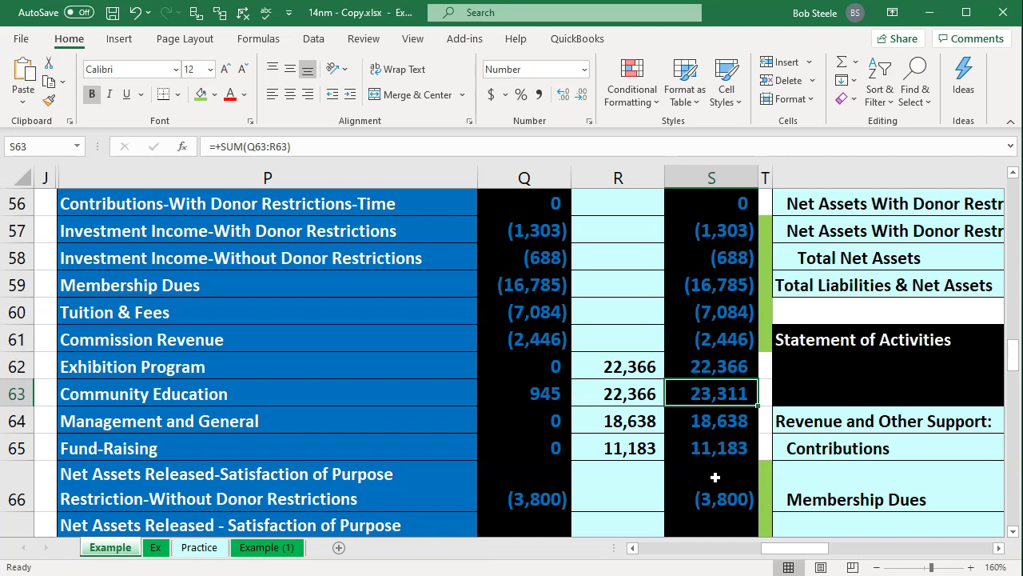
Step: Switch to QuickBooks Desktop to check the Class List, and return to the Excel workbook
scroll(715, 476, "up", 1)
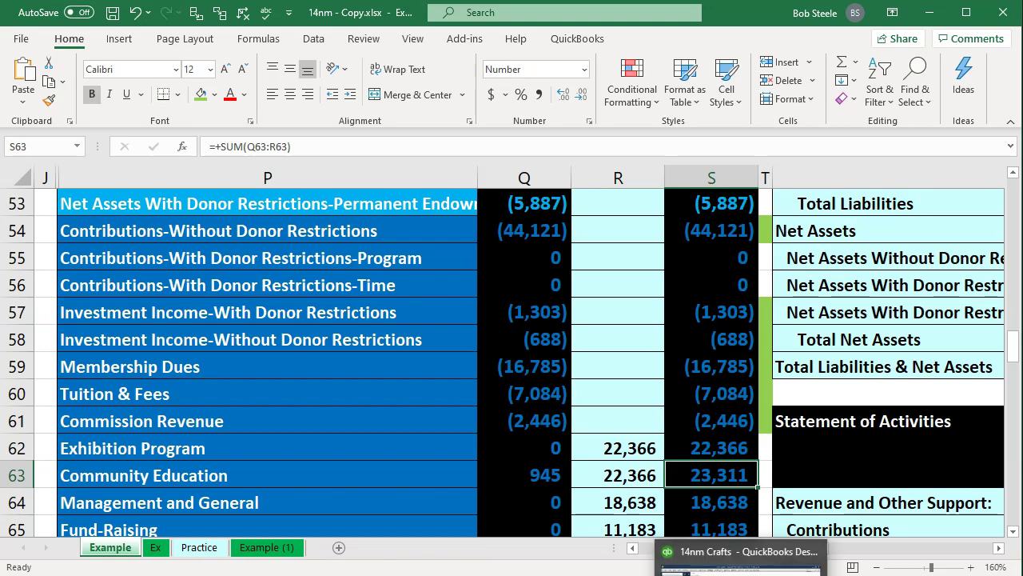
key("alt+Tab")
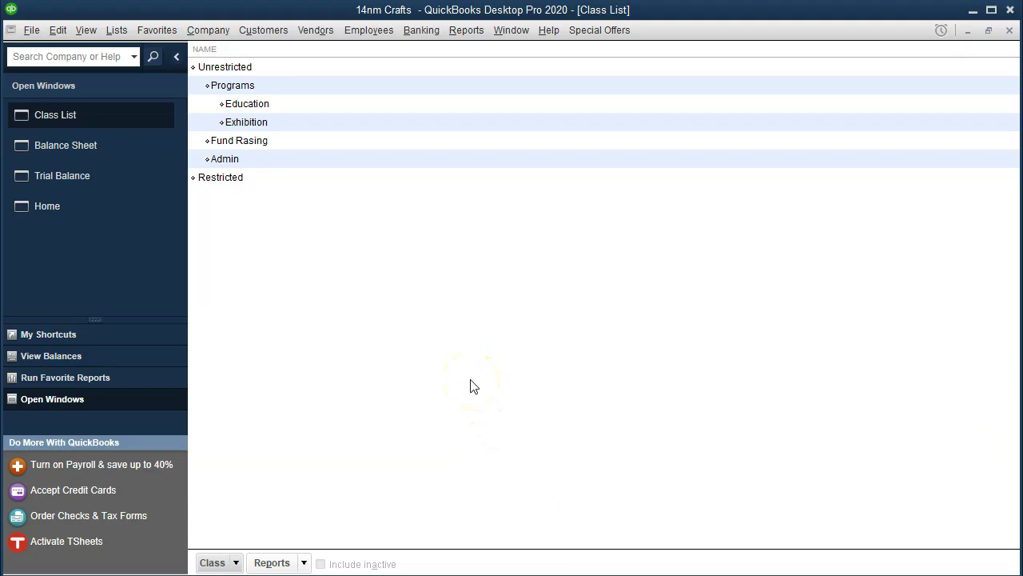
key("alt+Tab")
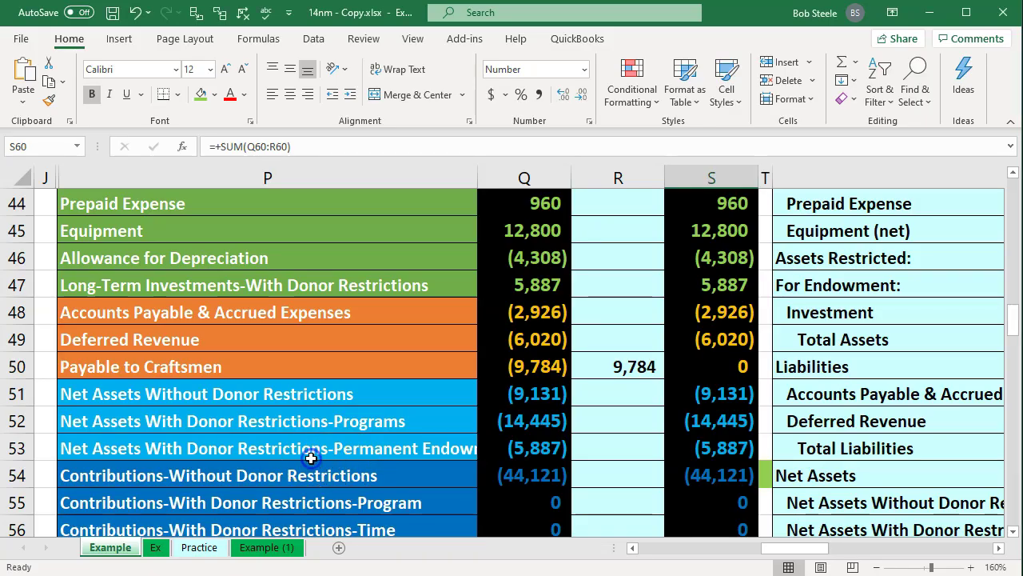
Step: Review the upper trial balance accounts from the assets in P3:P9 through the liabilities to the net assets in P14
scroll(311, 458, "up", 3)
scroll(311, 458, "up", 11)
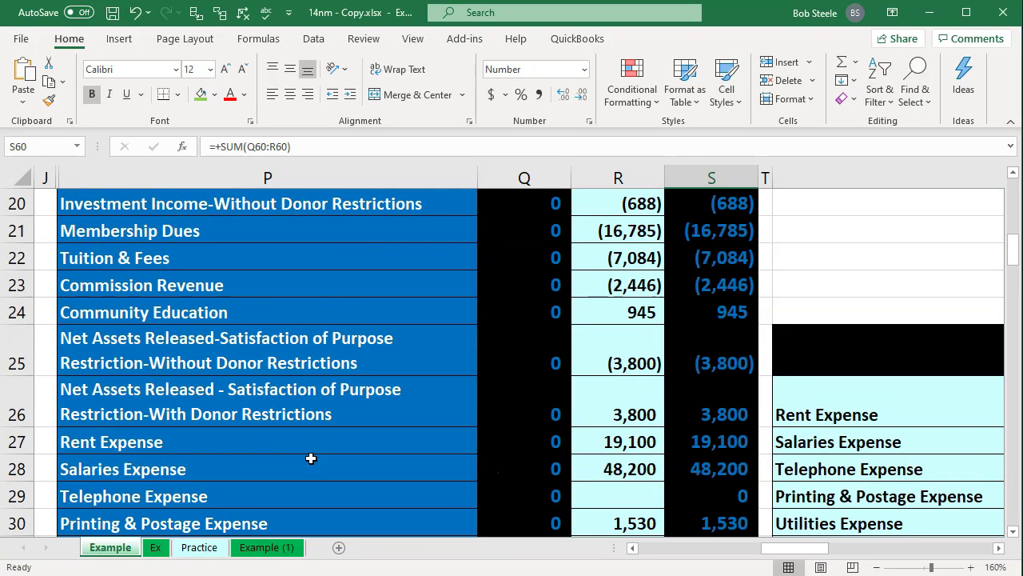
left_click_drag(304, 276, 299, 440)
left_click(296, 469)
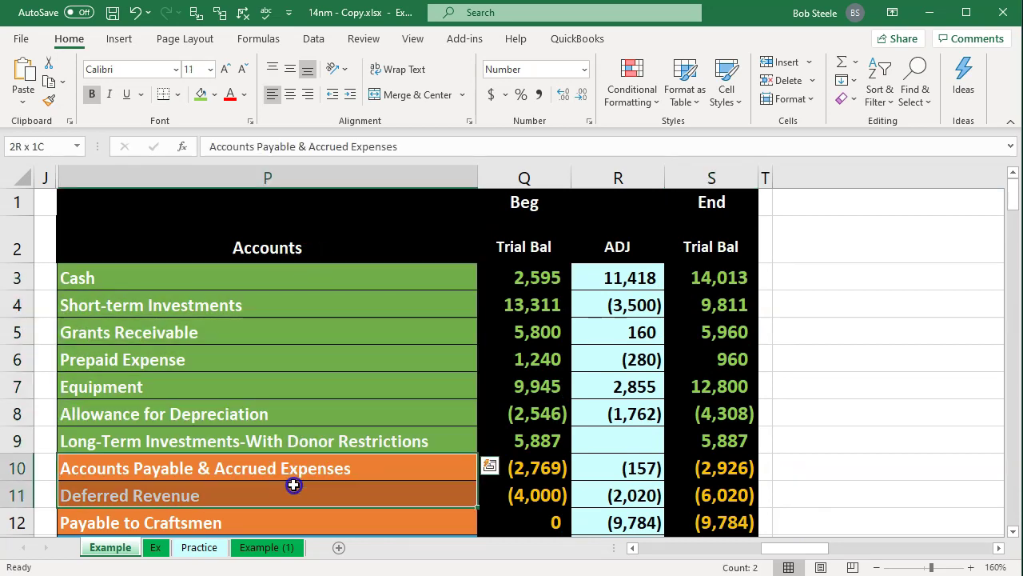
scroll(300, 488, "down", 1)
left_click(336, 478)
scroll(304, 478, "down", 1)
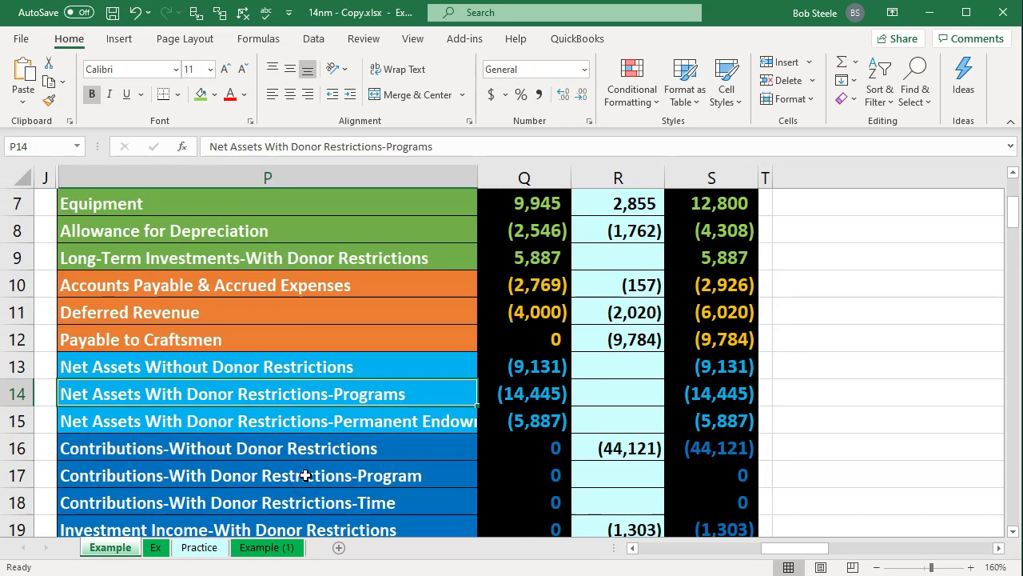
scroll(306, 474, "down", 1)
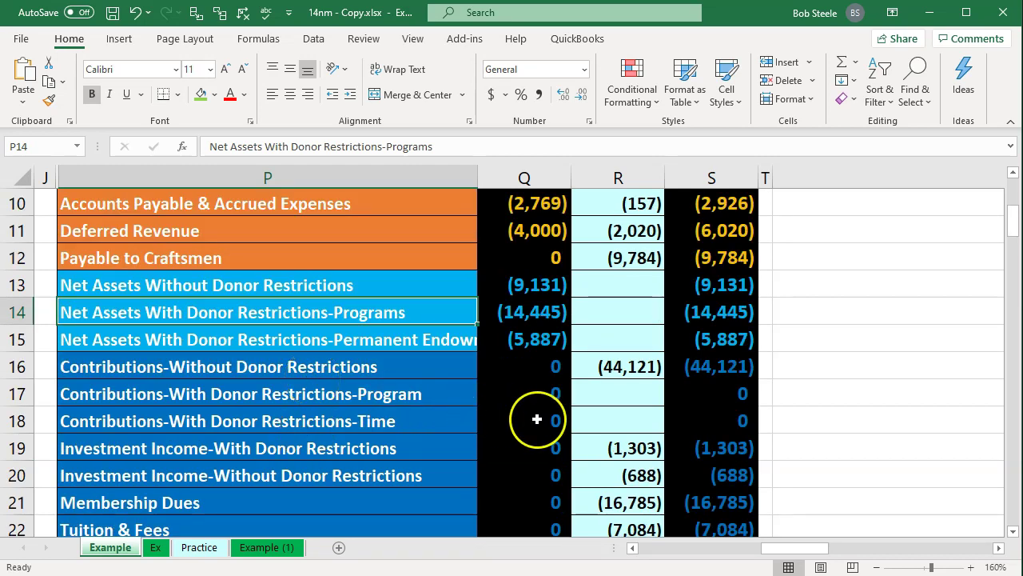
Step: Go through the beginning trial balance amounts from Cash in Q3 to Allowance for Depreciation in Q8
scroll(537, 419, "up", 3)
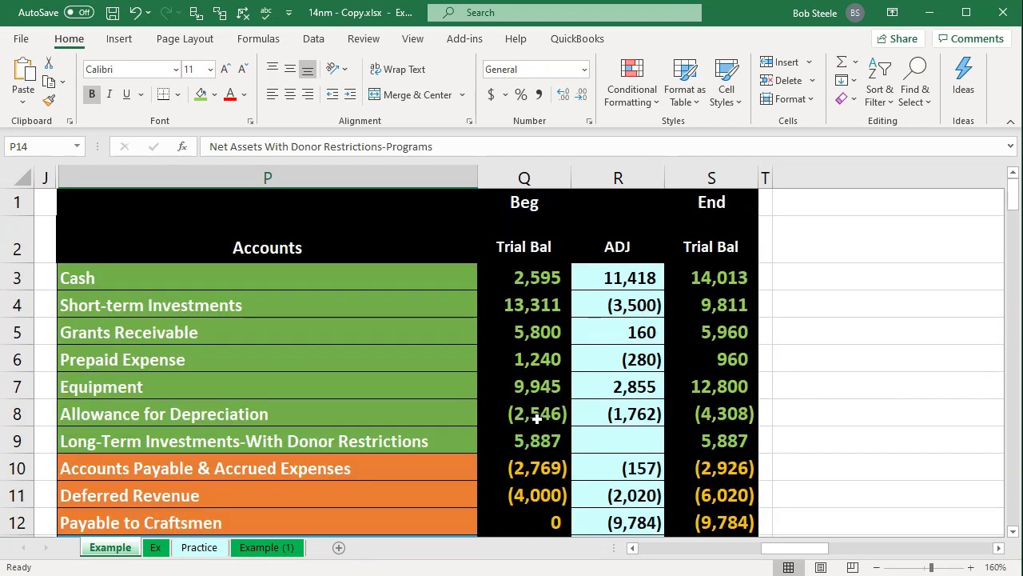
left_click(538, 280)
key("Down")
key("Down")
key("Down")
key("Down")
key("Down")
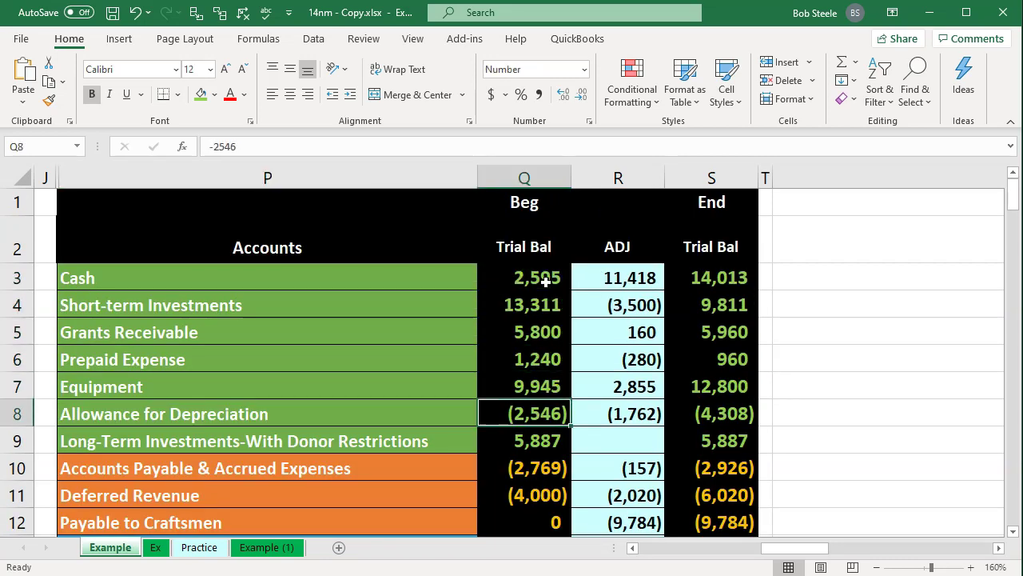
Step: Inspect the Total Debits - Total (credits) formula for the beginning trial balance in Q36
scroll(526, 349, "down", 8)
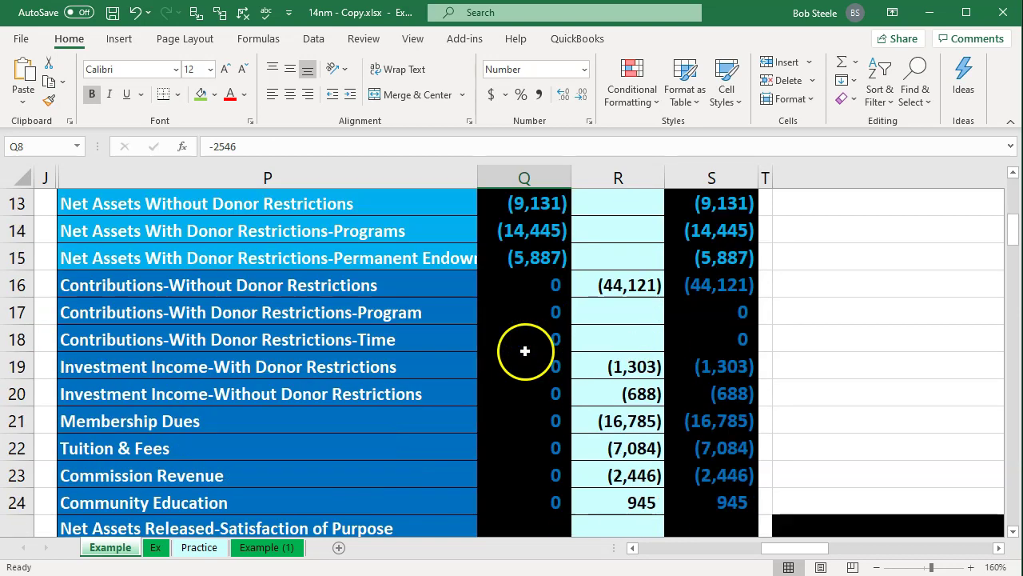
scroll(526, 349, "down", 2)
double_click(528, 338)
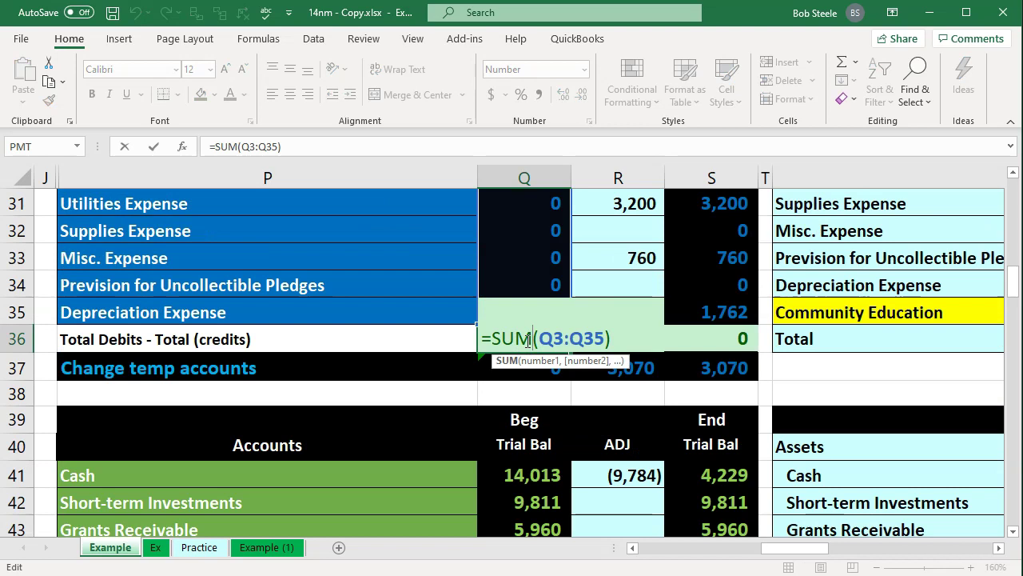
key("Return")
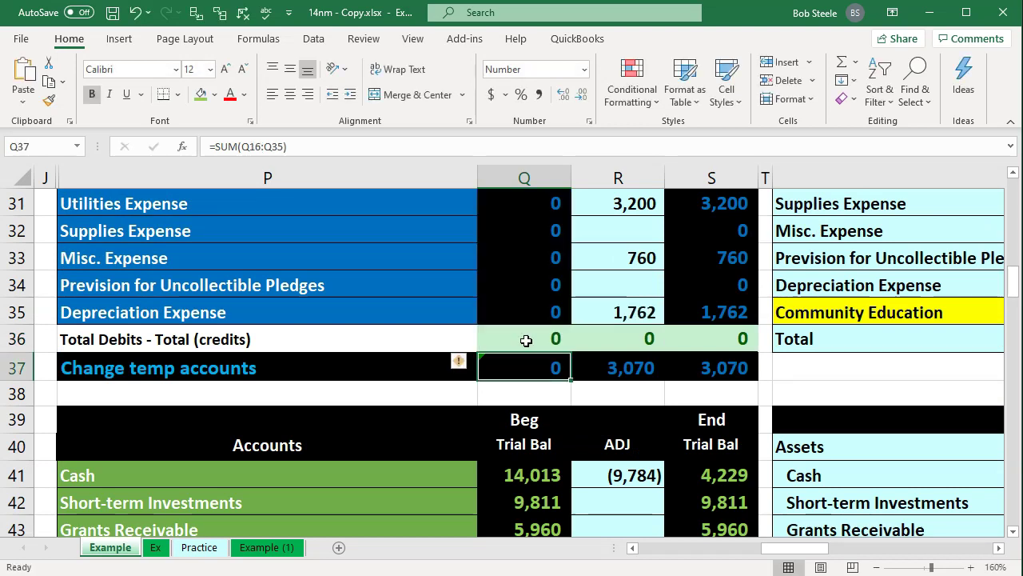
Step: Inspect the Change temp accounts formula in S37 and the range of revenue and expense balances it sums
left_click(722, 367)
double_click(722, 367)
scroll(722, 367, "up", 6)
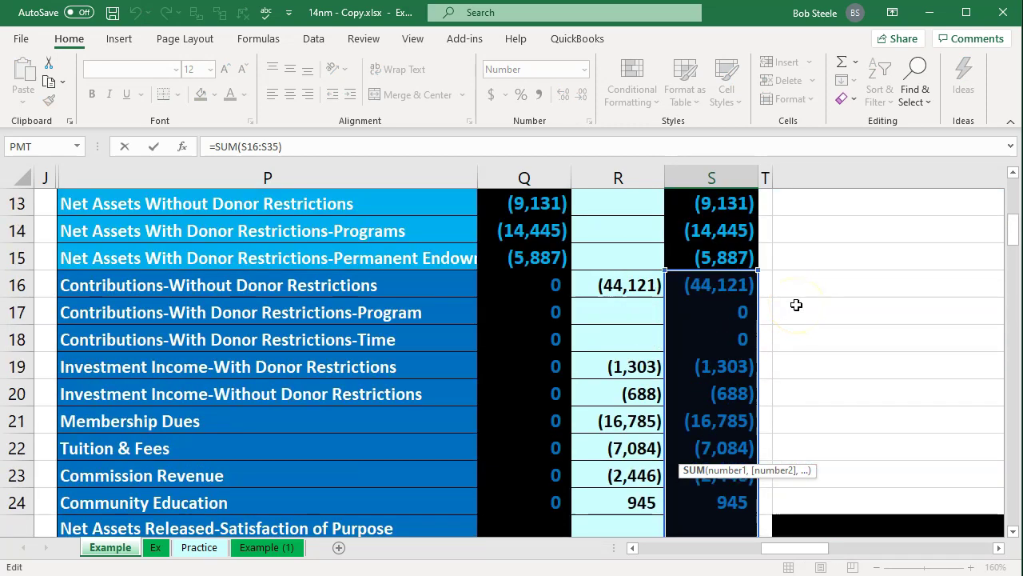
key("Return")
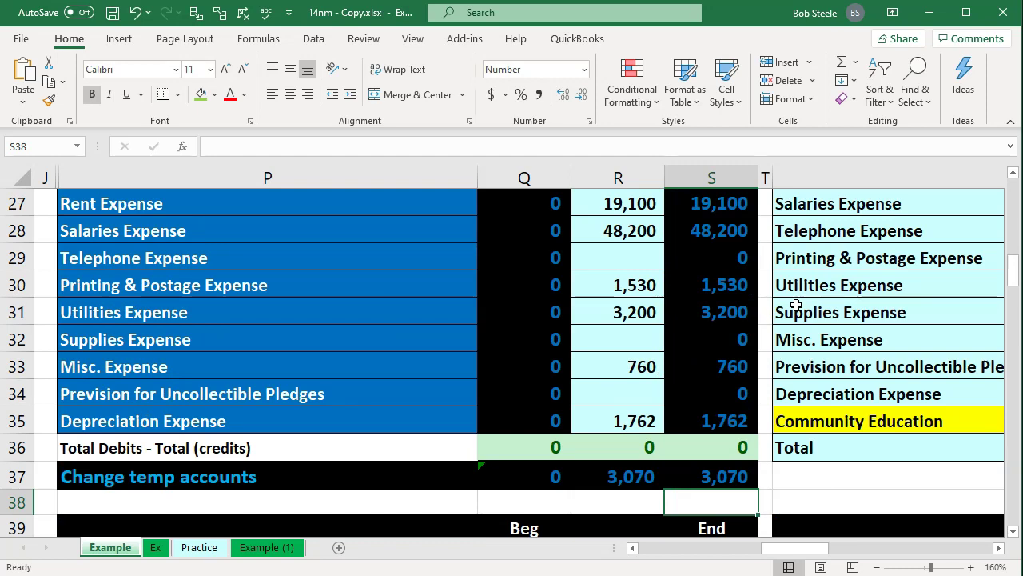
Step: Compare the sum of the asset and liability ending balances S3:S12 with the sum of the remaining balances S13:S35
scroll(797, 305, "up", 8)
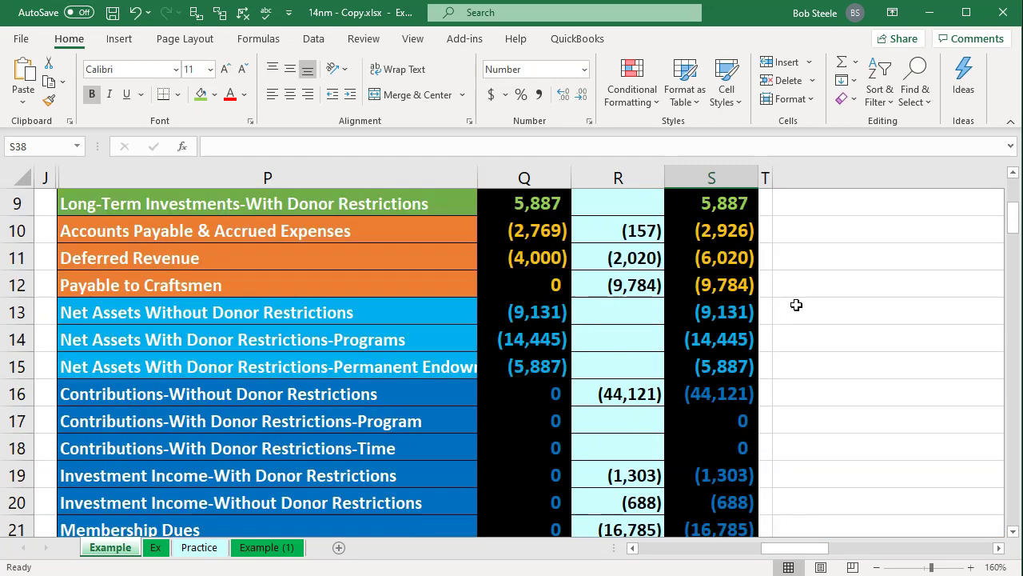
scroll(797, 305, "up", 1)
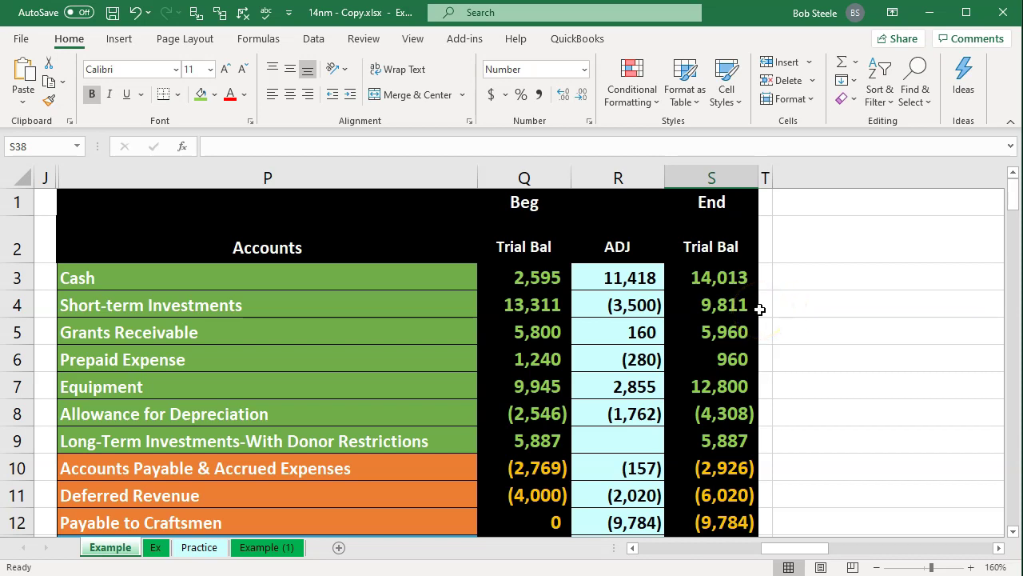
left_click_drag(724, 276, 708, 324)
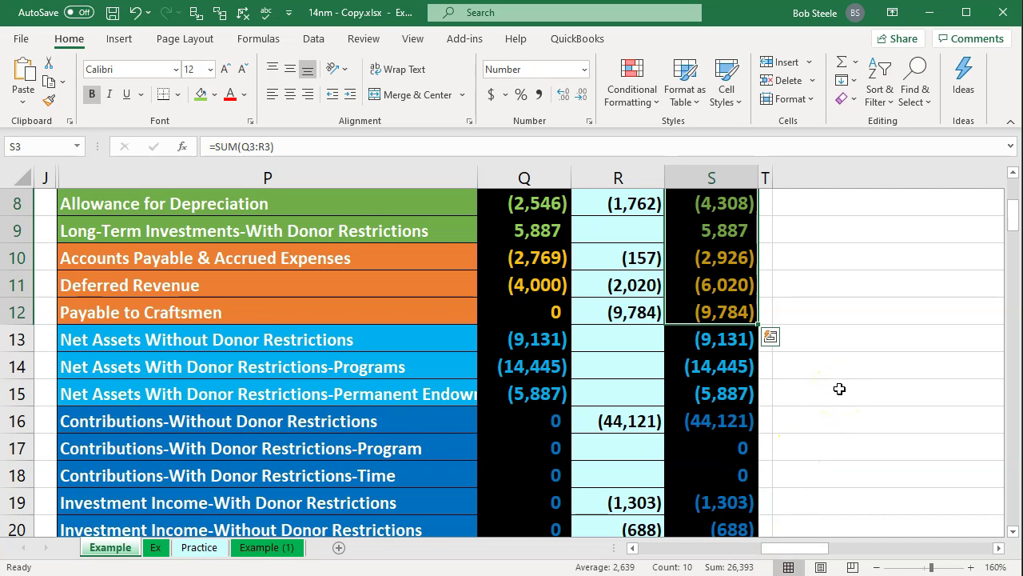
left_click(733, 344)
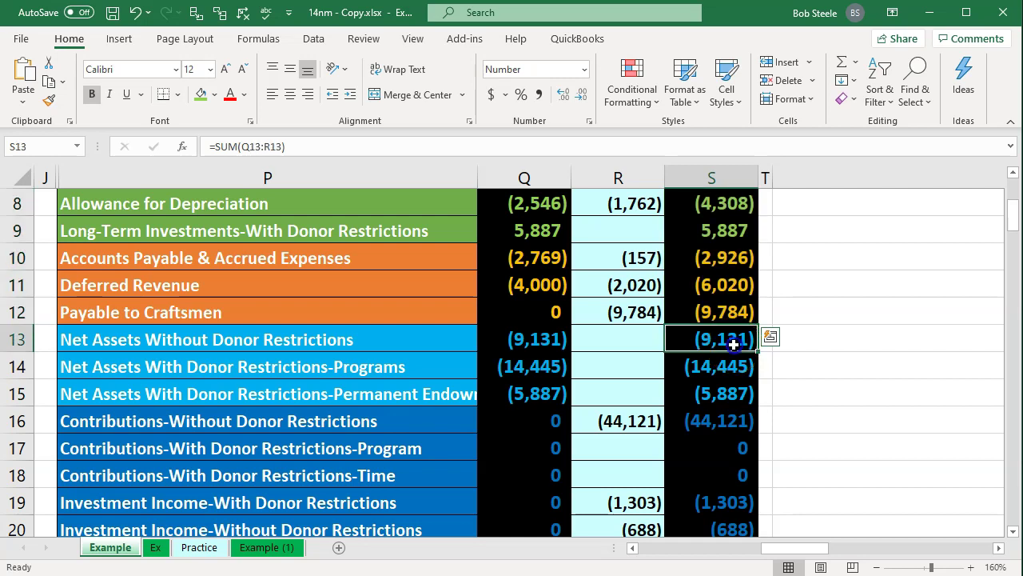
left_click_drag(734, 343, 710, 411)
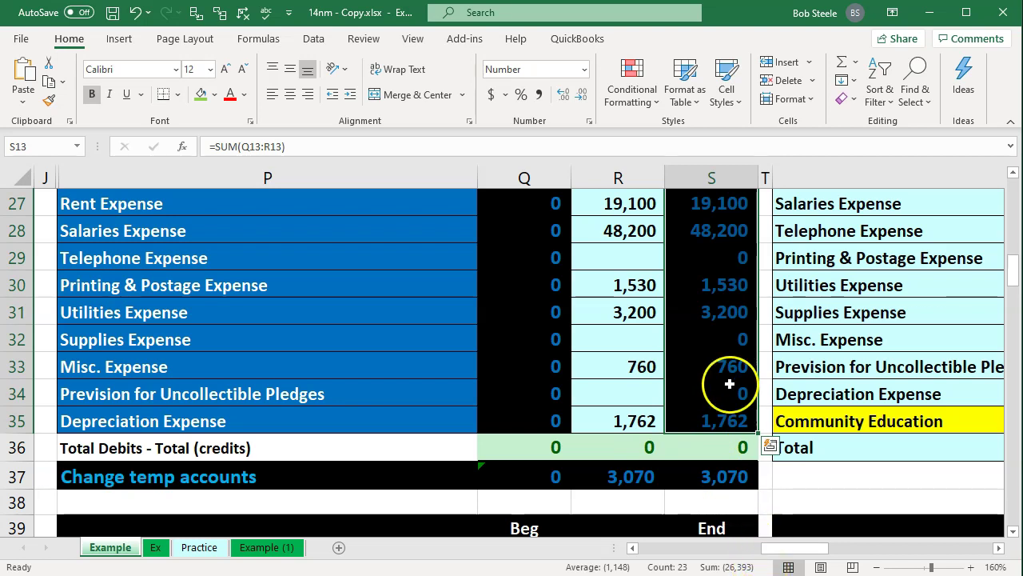
Step: Examine the Net Assets Without Donor Restrictions account in P13 alongside the net assets with donor restrictions
scroll(729, 384, "up", 7)
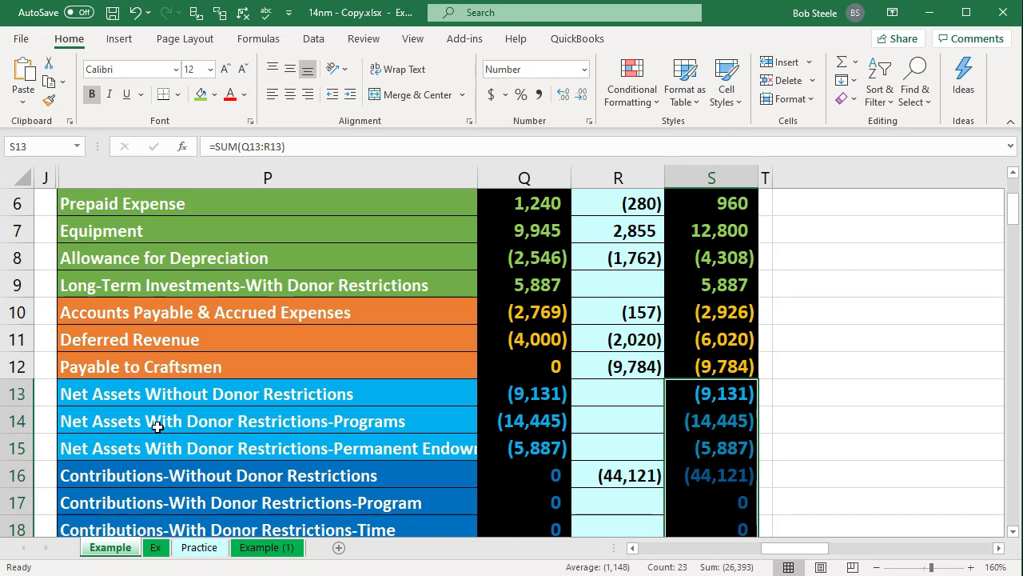
left_click(171, 393)
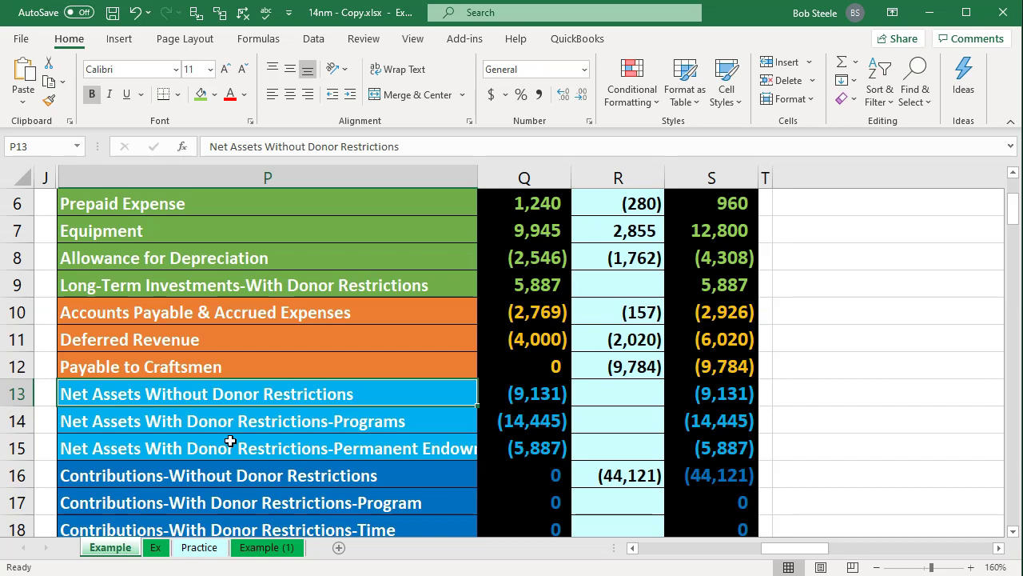
left_click(285, 403)
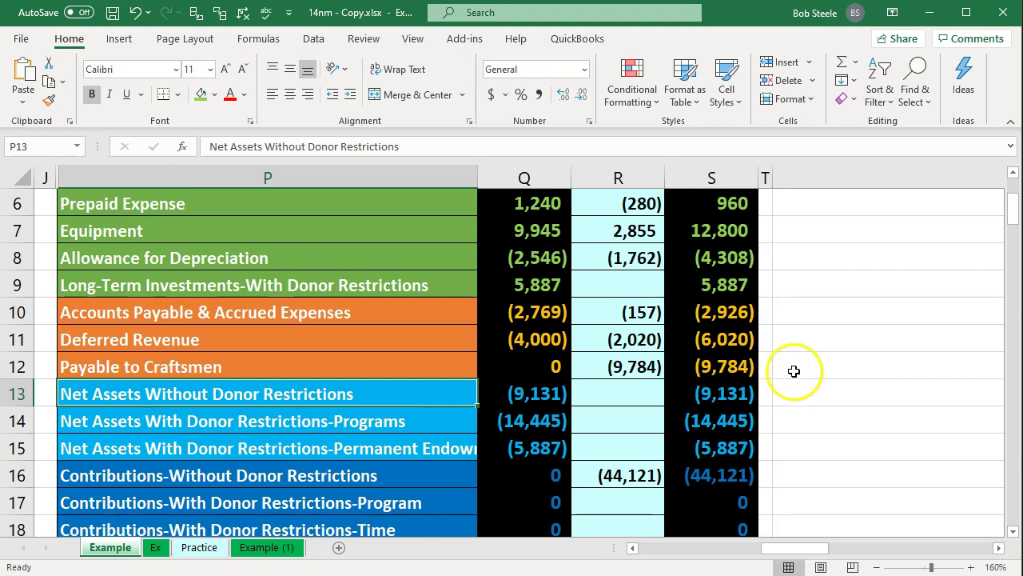
Step: Compare the sum of the asset ending balances S3:S9 with the sum of the liability, net asset, revenue and expense balances S10:S35
scroll(816, 366, "up", 2)
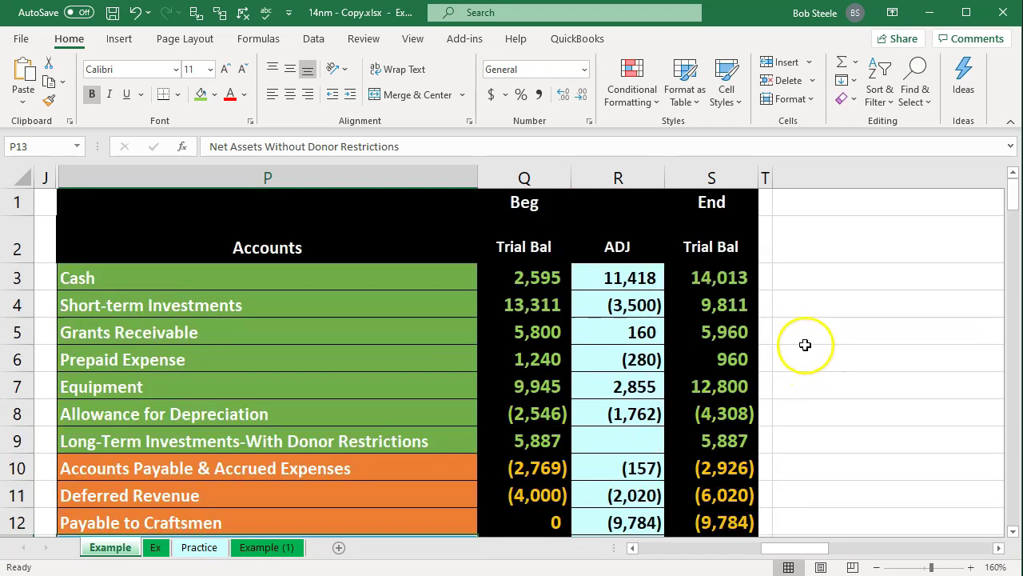
left_click_drag(726, 281, 727, 440)
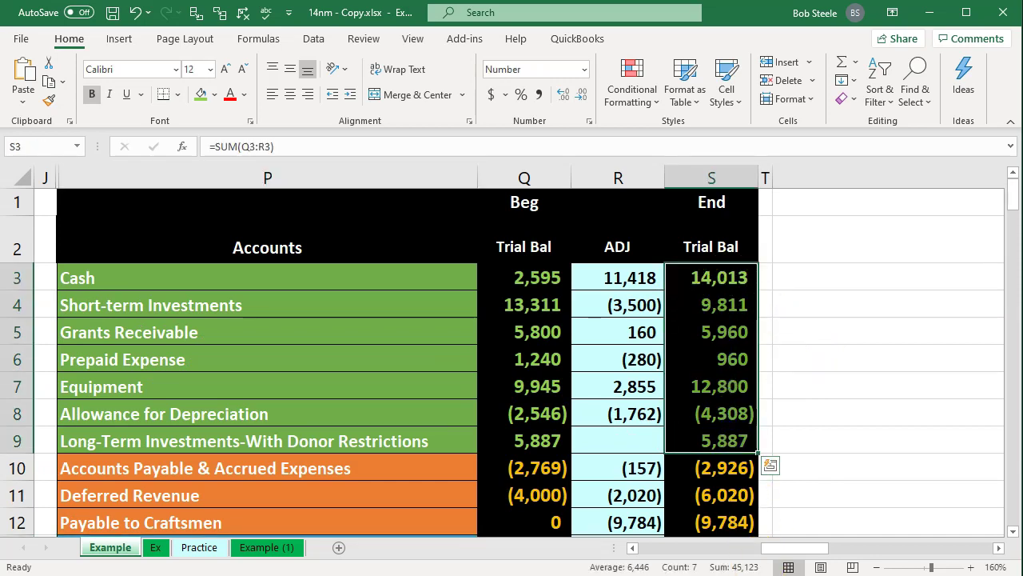
left_click(870, 438)
scroll(870, 438, "down", 3)
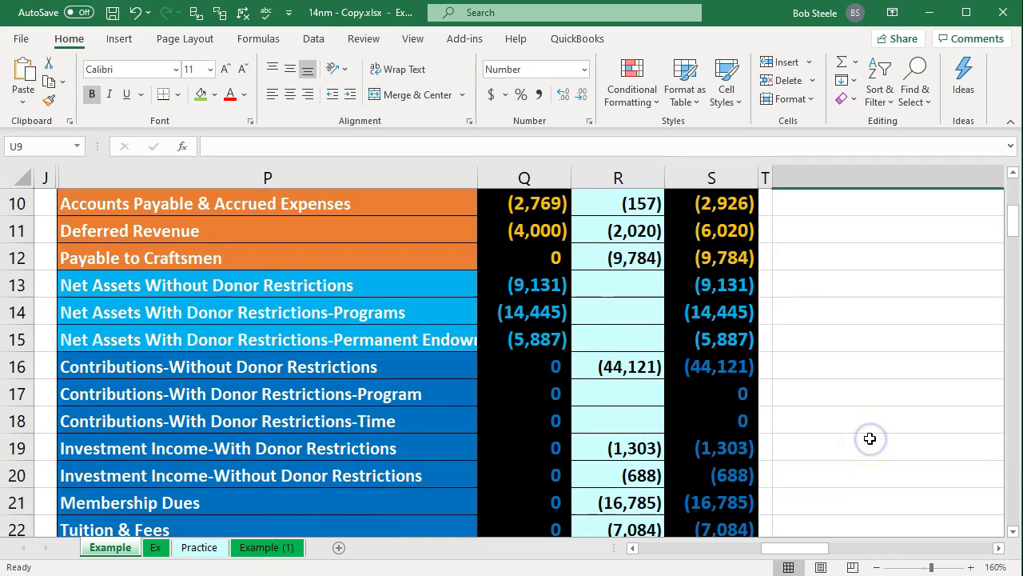
scroll(736, 285, "up", 1)
left_click_drag(735, 285, 736, 469)
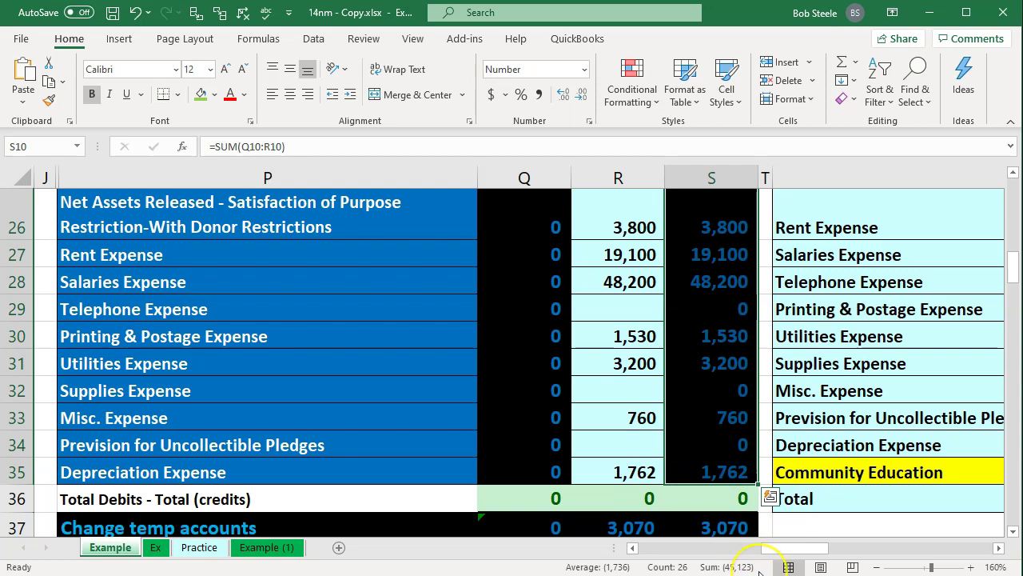
scroll(620, 375, "up", 6)
scroll(619, 374, "up", 3)
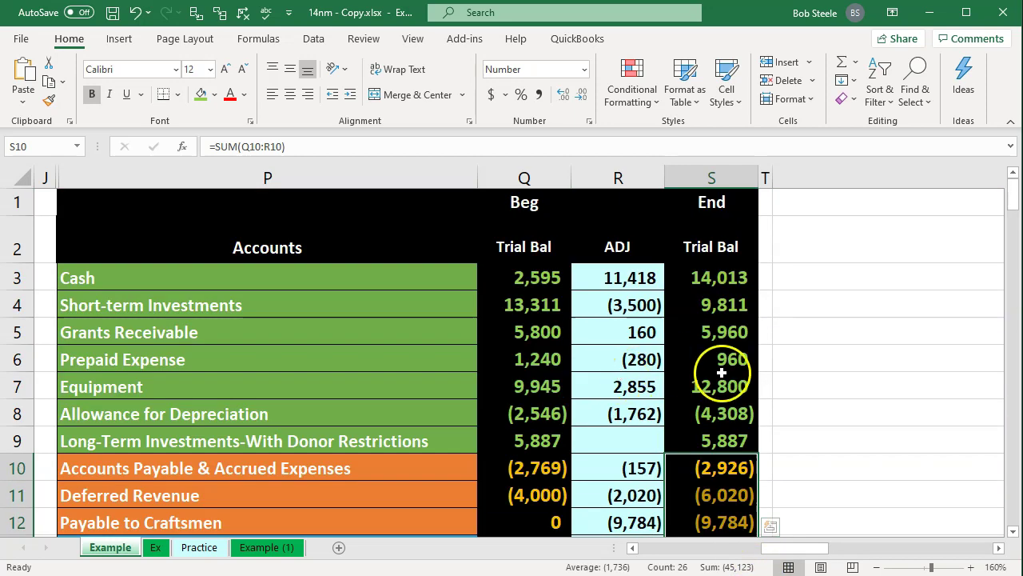
Step: Recheck the asset balances in S3:S9 against the balances from Accounts Payable through Depreciation Expense in S10:S35
left_click_drag(723, 441, 731, 285)
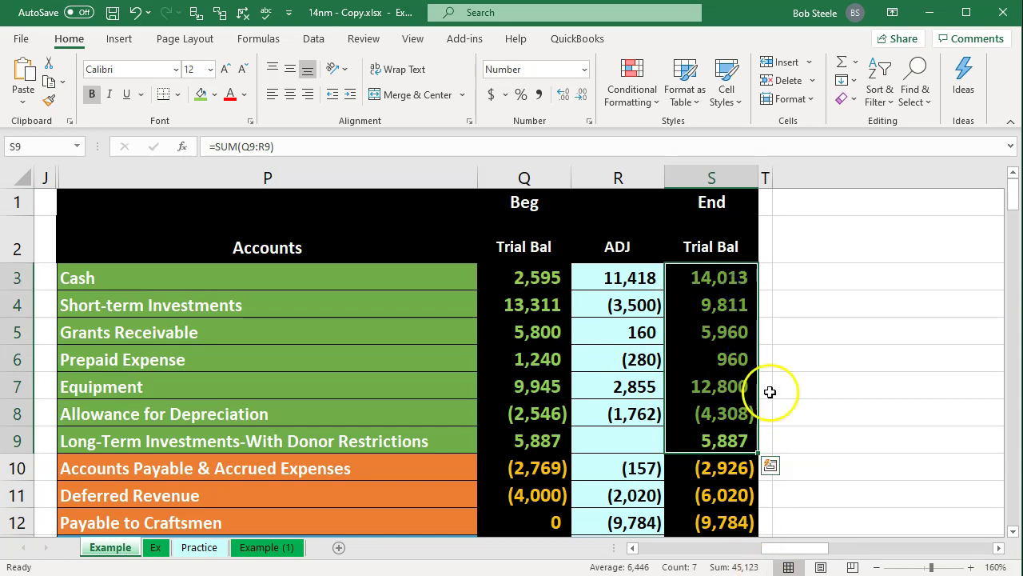
left_click_drag(735, 276, 736, 432)
scroll(735, 431, "down", 3)
scroll(715, 244, "up", 1)
left_click_drag(714, 282, 716, 429)
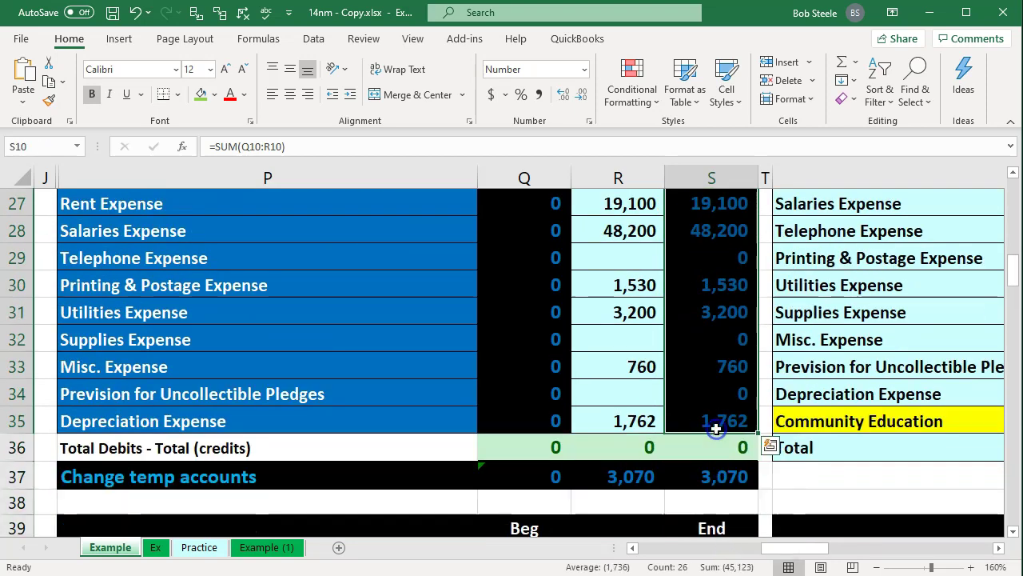